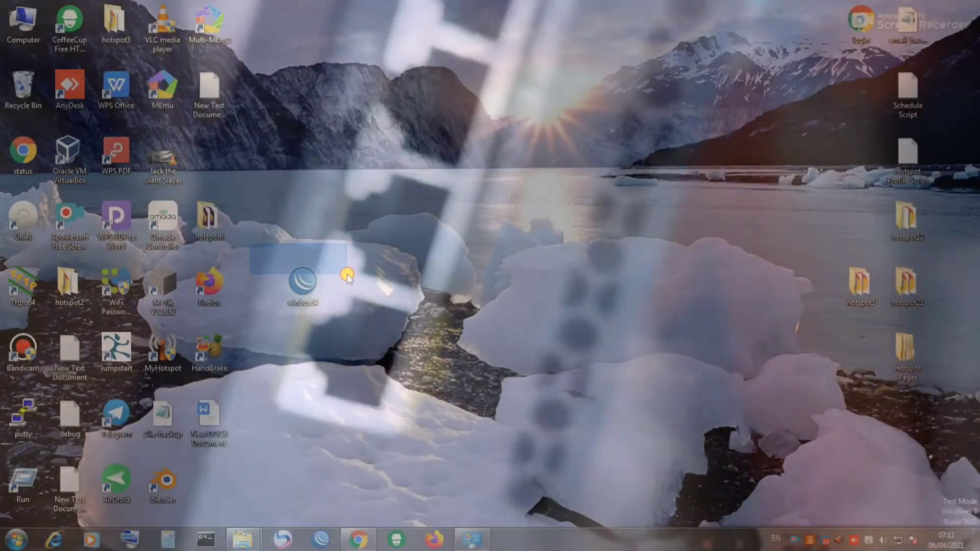
Step: Drag a selection box around the winbox64 icon on the desktop
left_click_drag(250, 244, 357, 324)
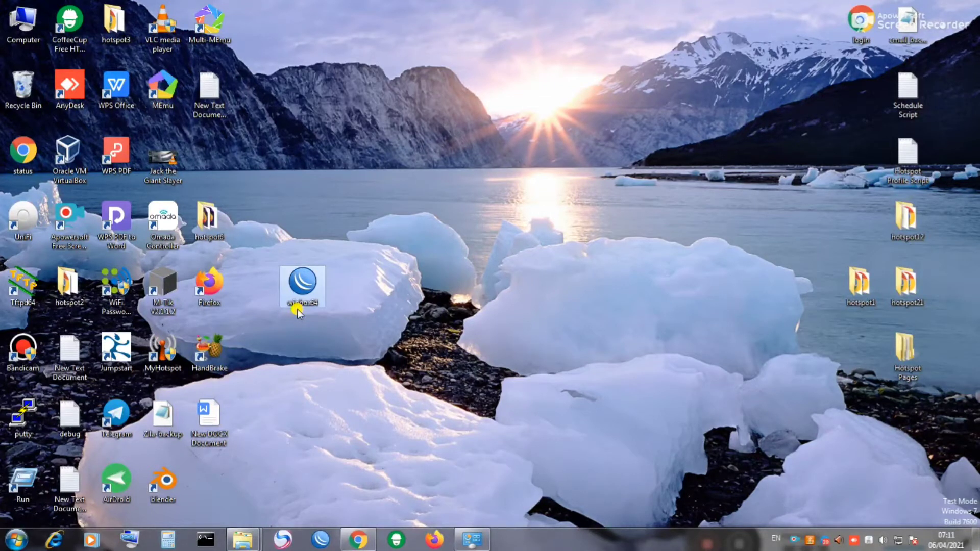
right_click(18, 15)
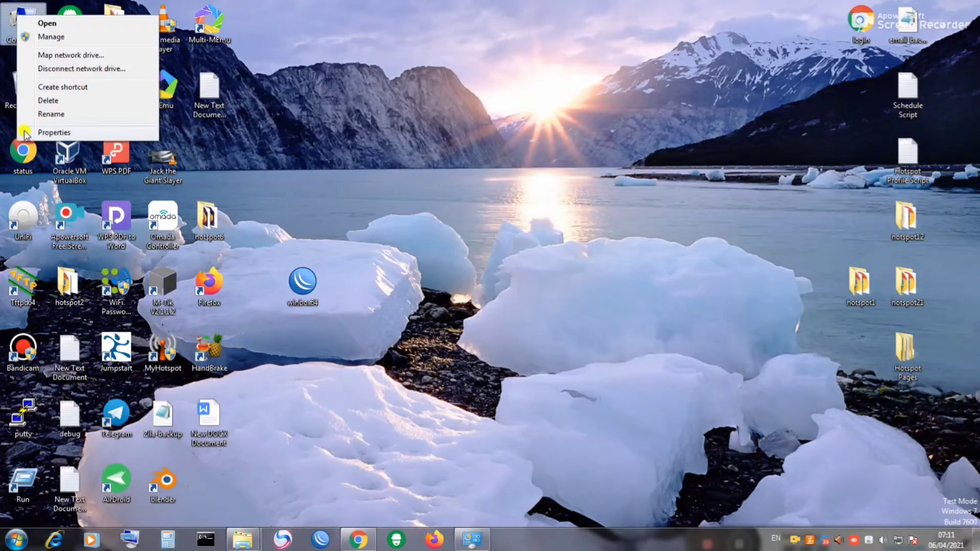
left_click(46, 134)
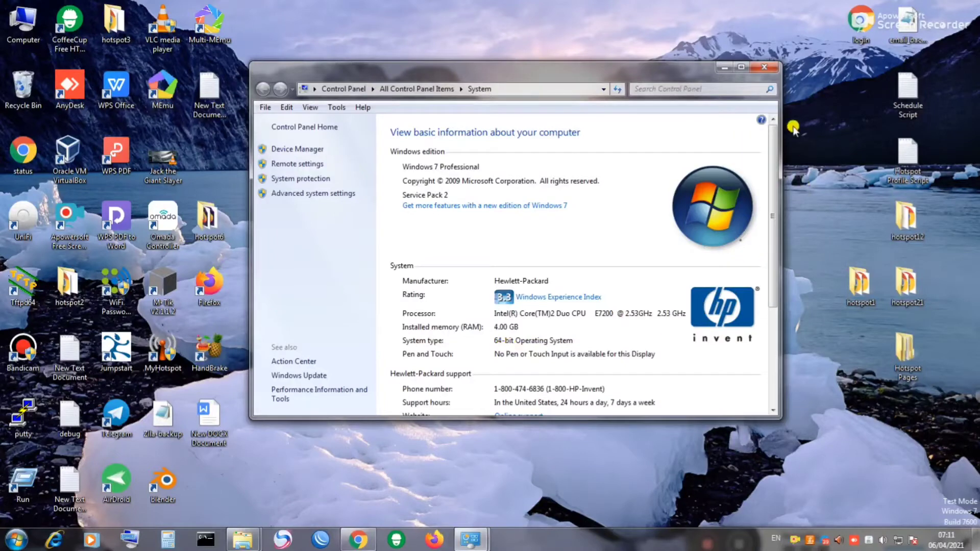
left_click(766, 70)
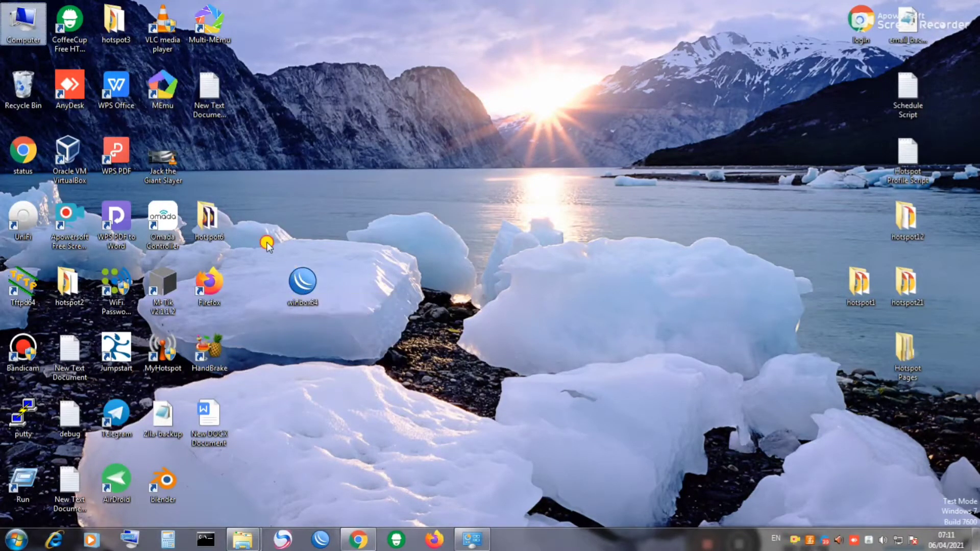
left_click_drag(268, 243, 331, 352)
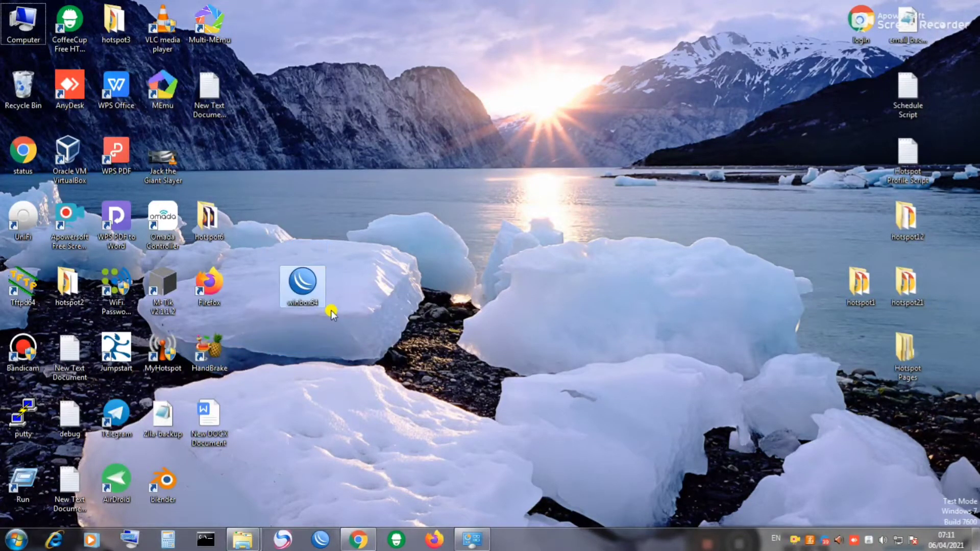
Step: Launch WinBox, refresh Neighbors, and connect as admin to the discovered RB3011 router
right_click(305, 283)
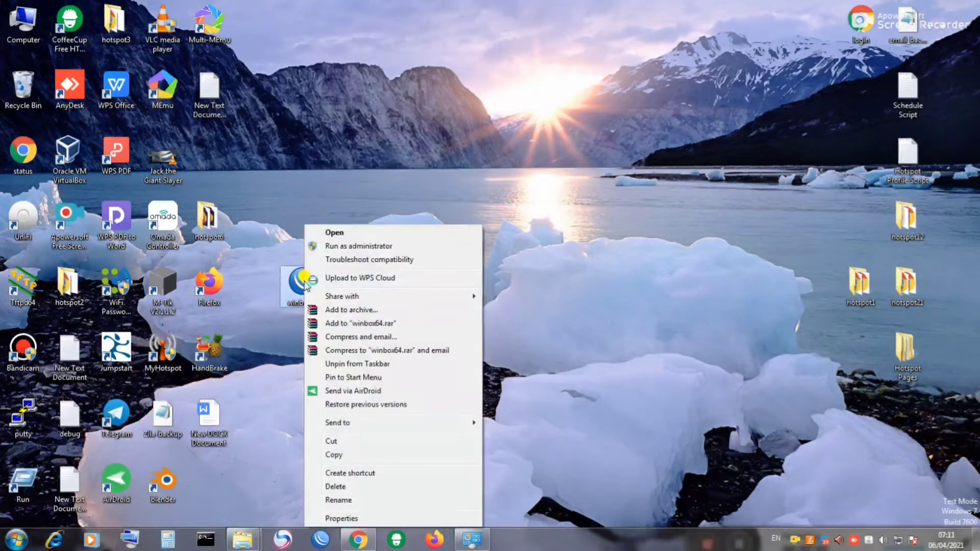
left_click(336, 234)
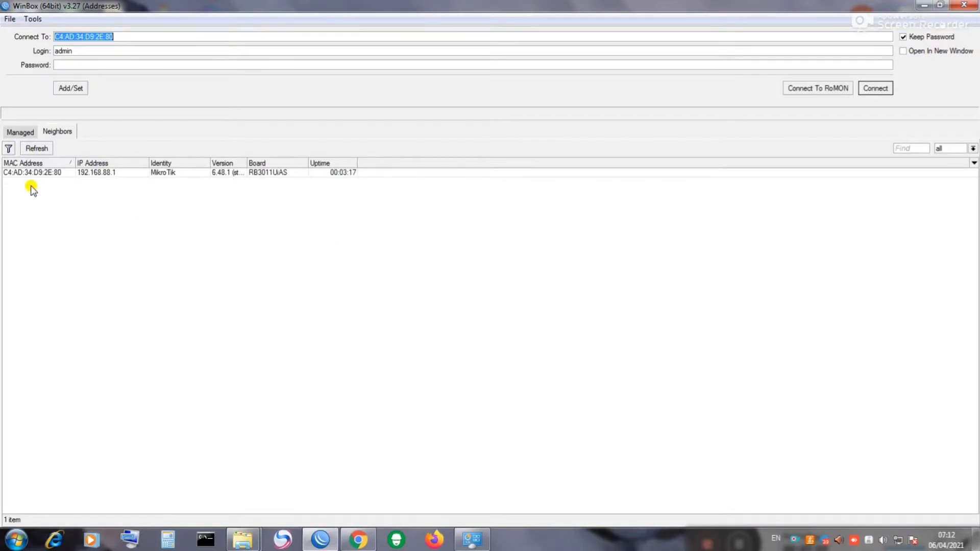
left_click(32, 153)
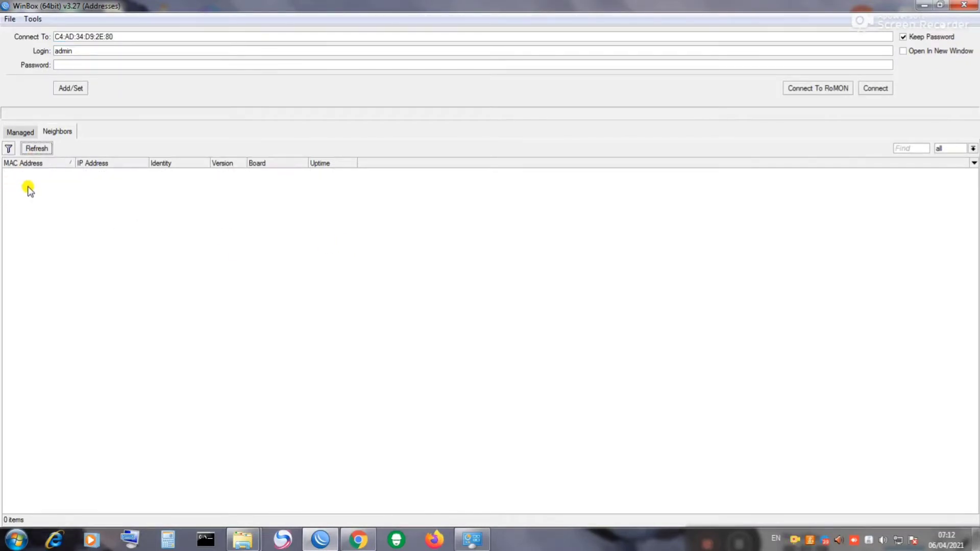
left_click(12, 174)
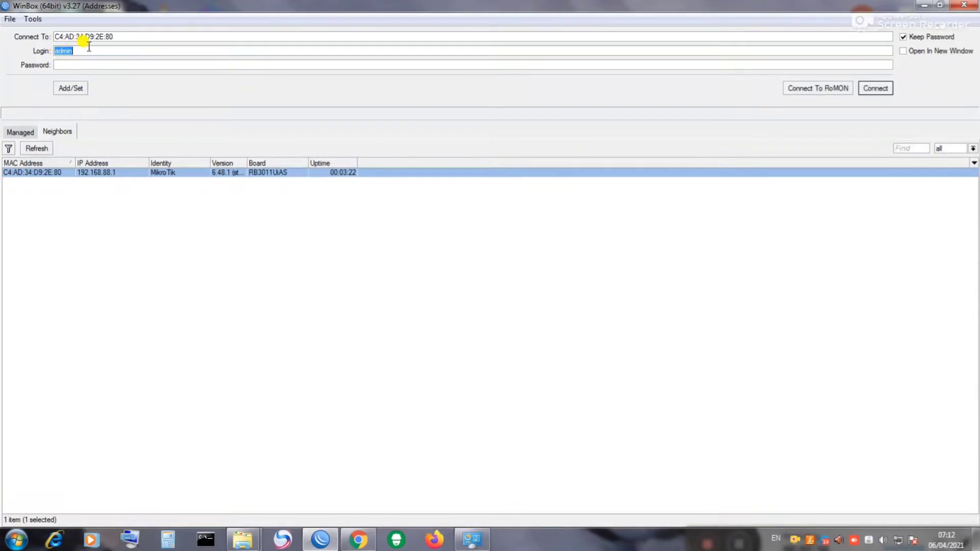
left_click_drag(77, 50, 53, 52)
left_click(874, 90)
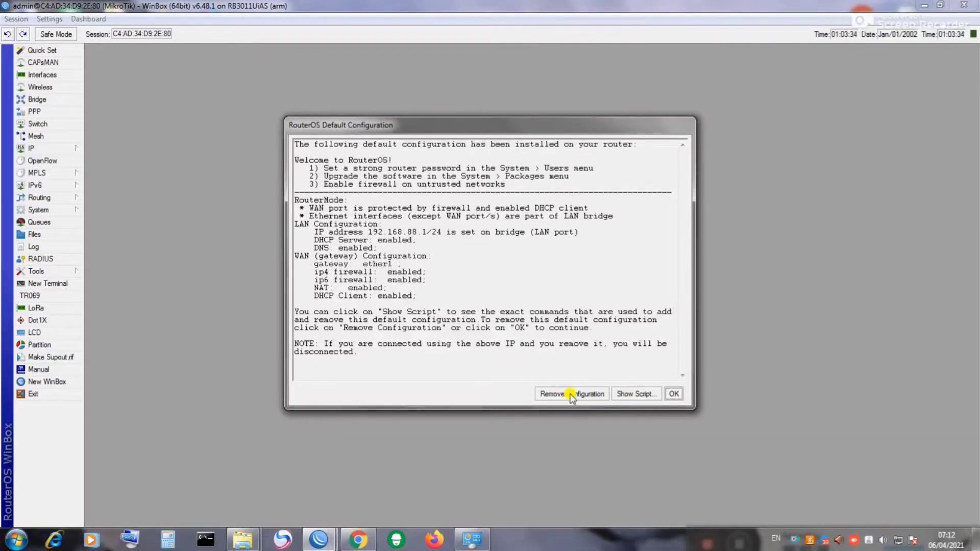
Step: Remove the default configuration, then reconnect to the RB3011UiAS router from Neighbors
left_click(572, 394)
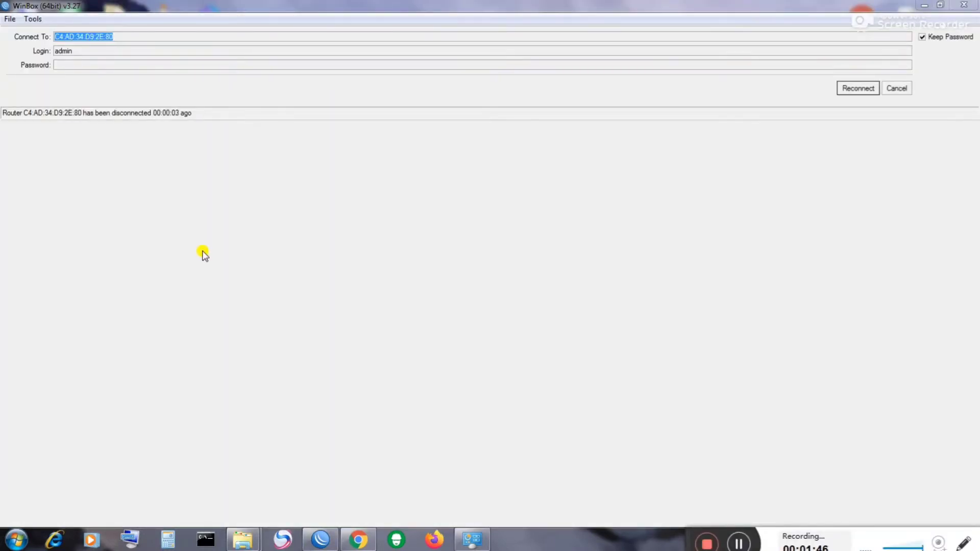
left_click(859, 89)
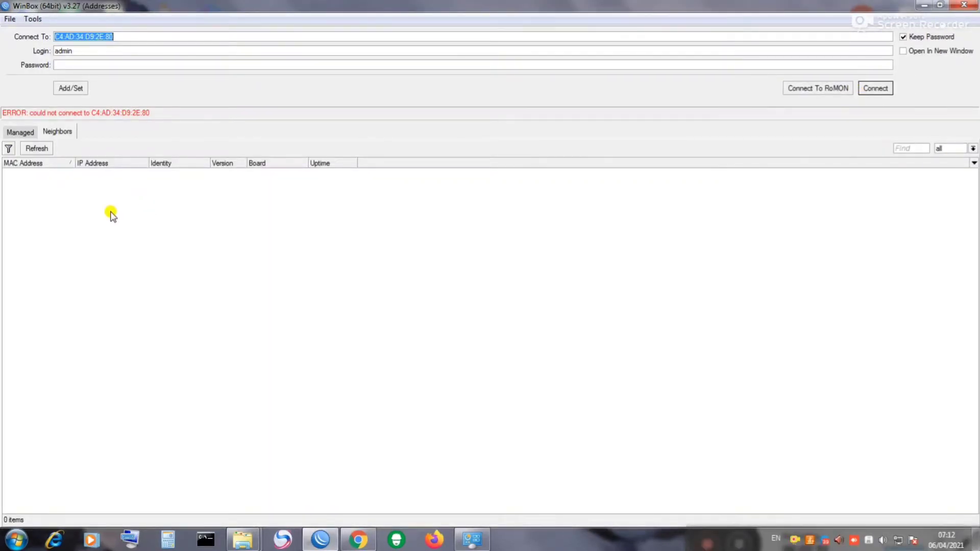
left_click(37, 149)
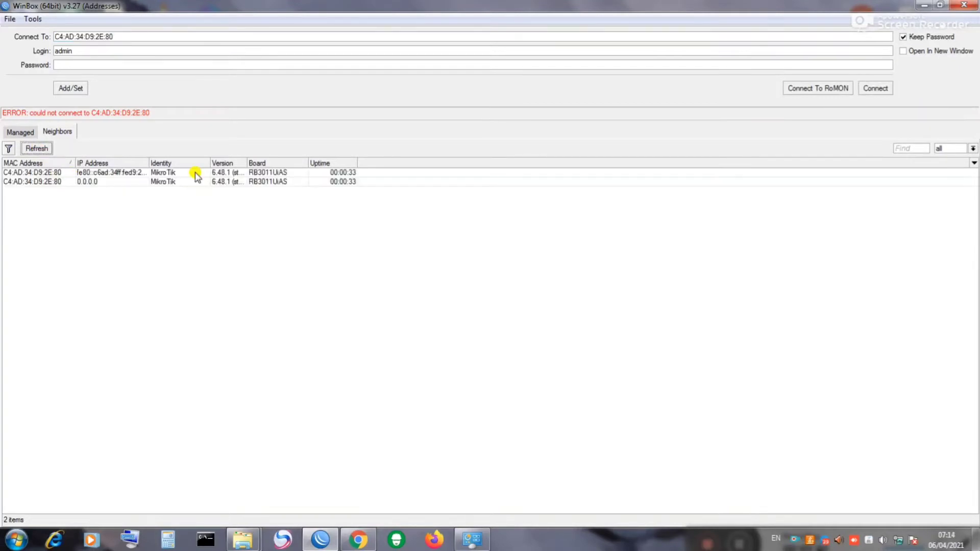
left_click(15, 174)
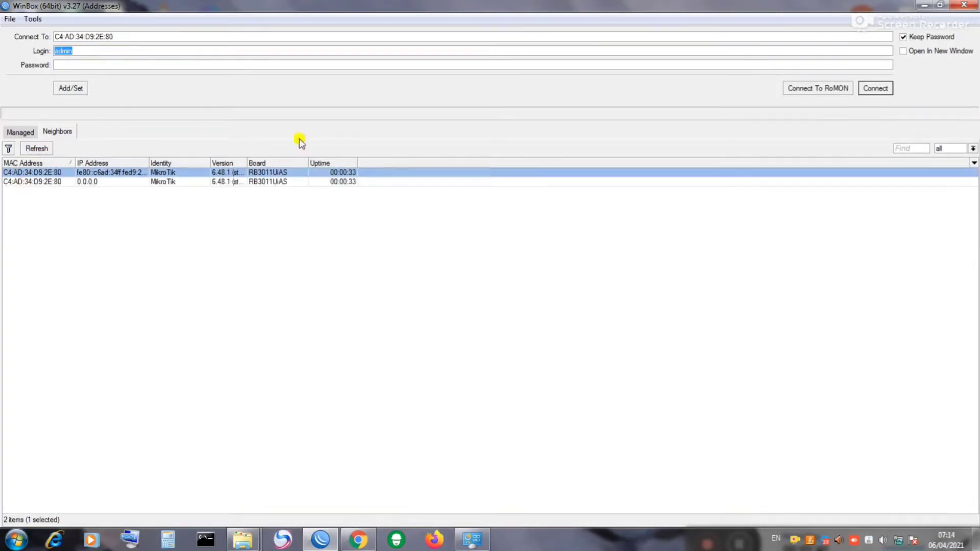
left_click(872, 90)
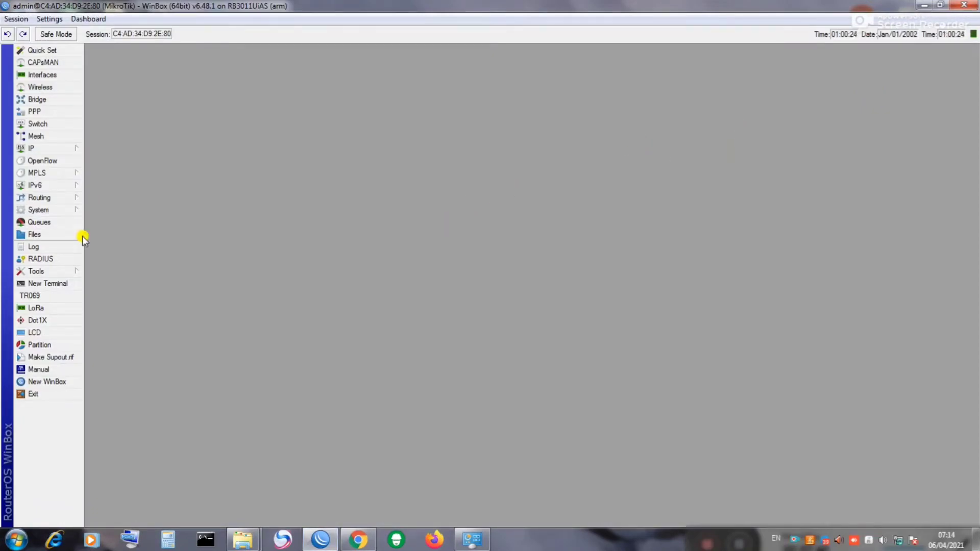
Step: Show the Interface List, check the EoIP Tunnel tab, and return to all interfaces
left_click(45, 75)
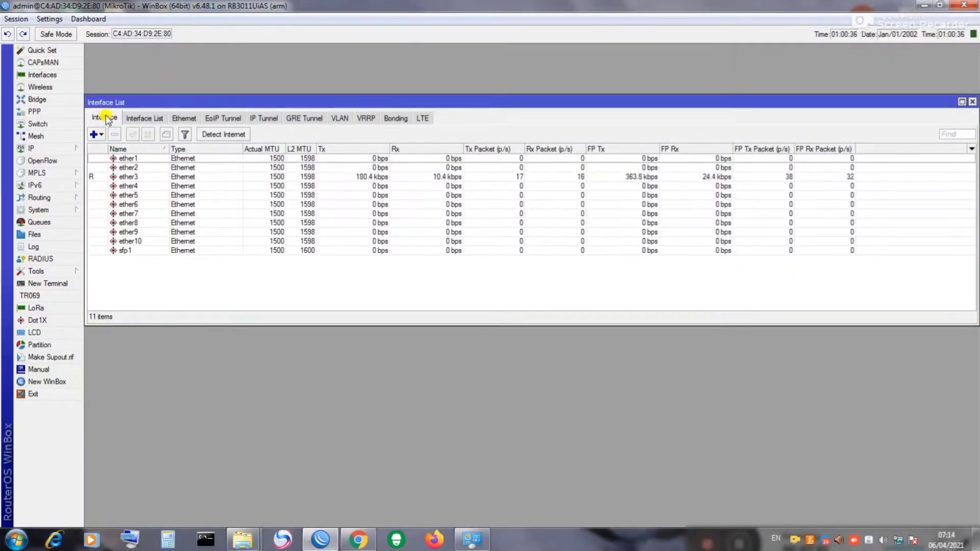
left_click(206, 121)
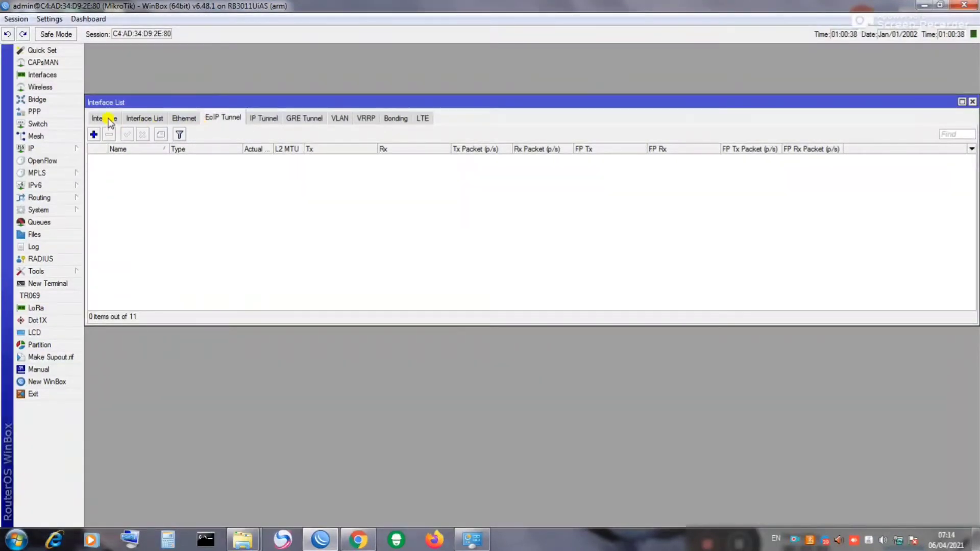
left_click(106, 119)
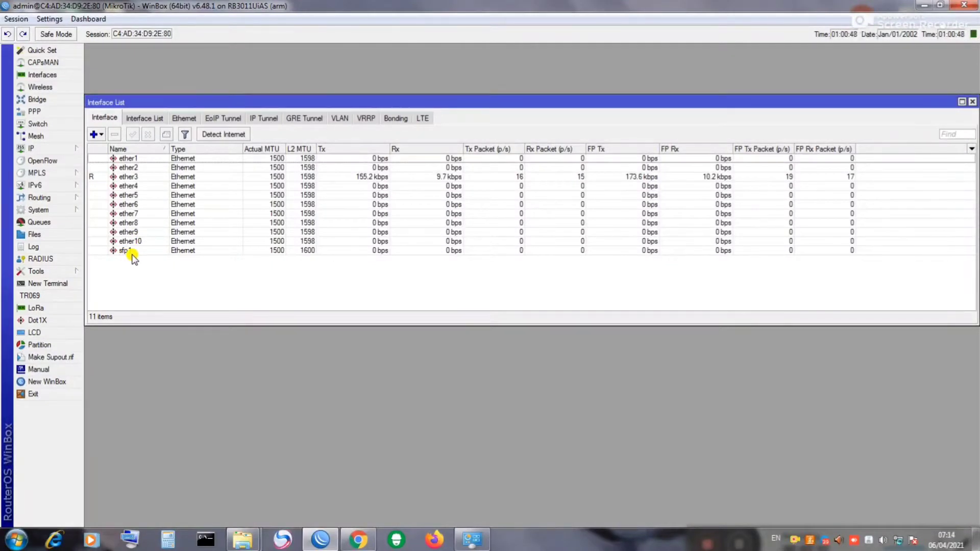
Step: Rename ether1 to WAN-1, reconnecting and retrying after the session drops
double_click(129, 160)
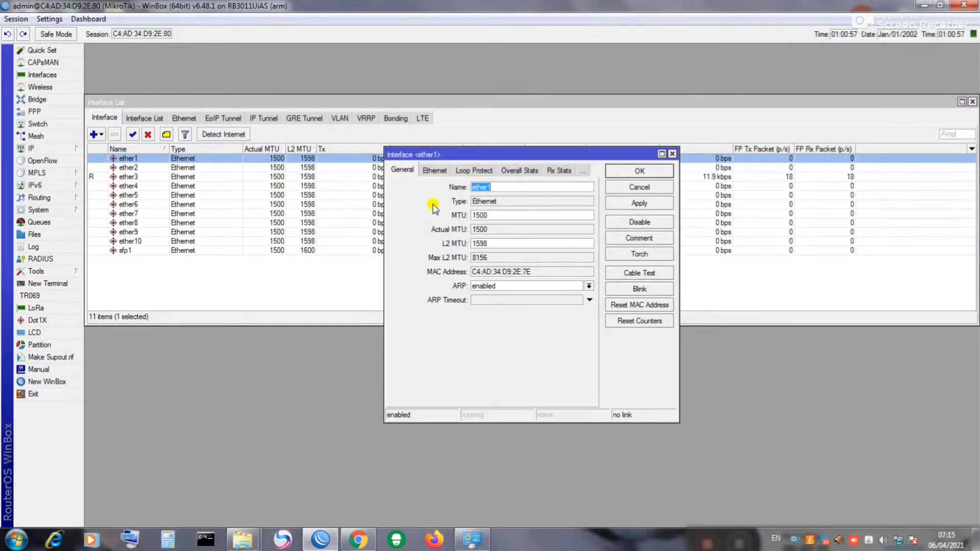
type("WAN-1")
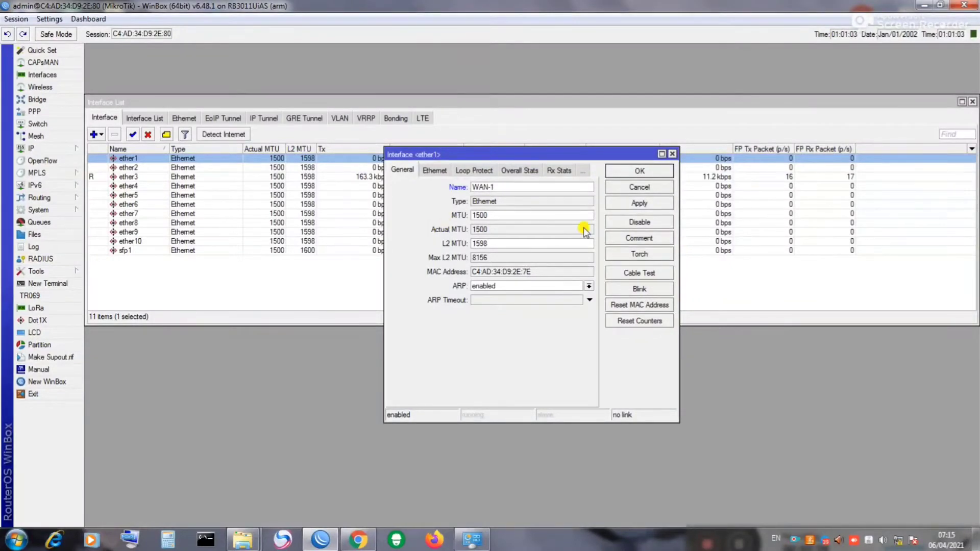
left_click(636, 170)
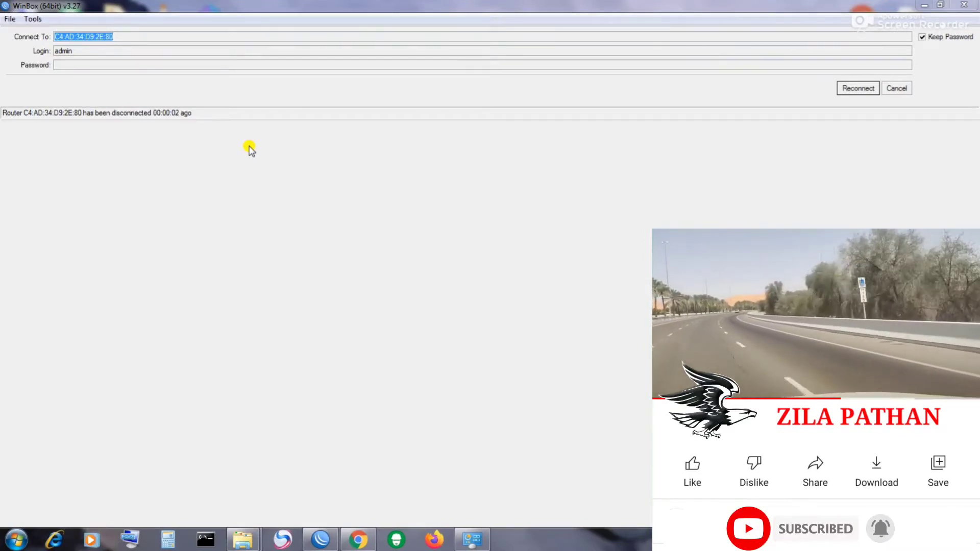
left_click(848, 91)
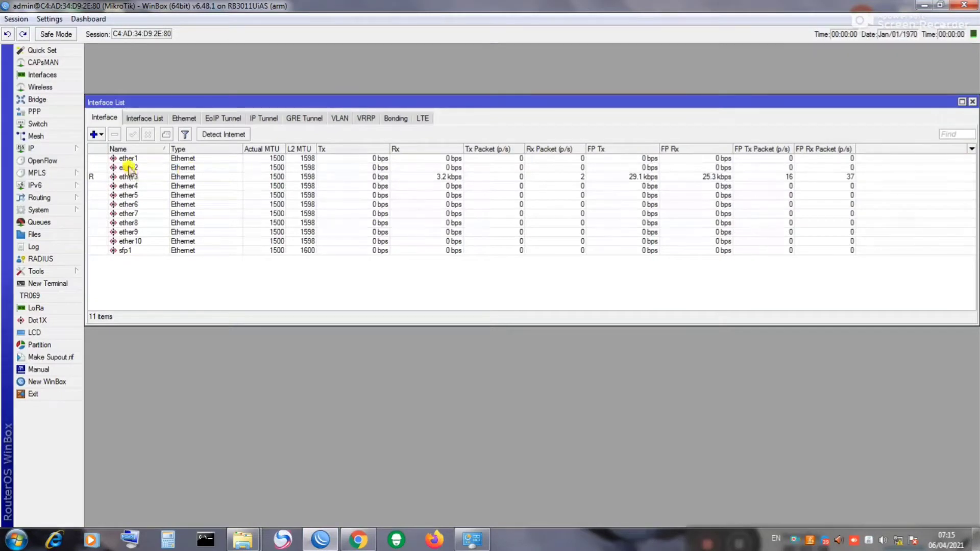
double_click(129, 159)
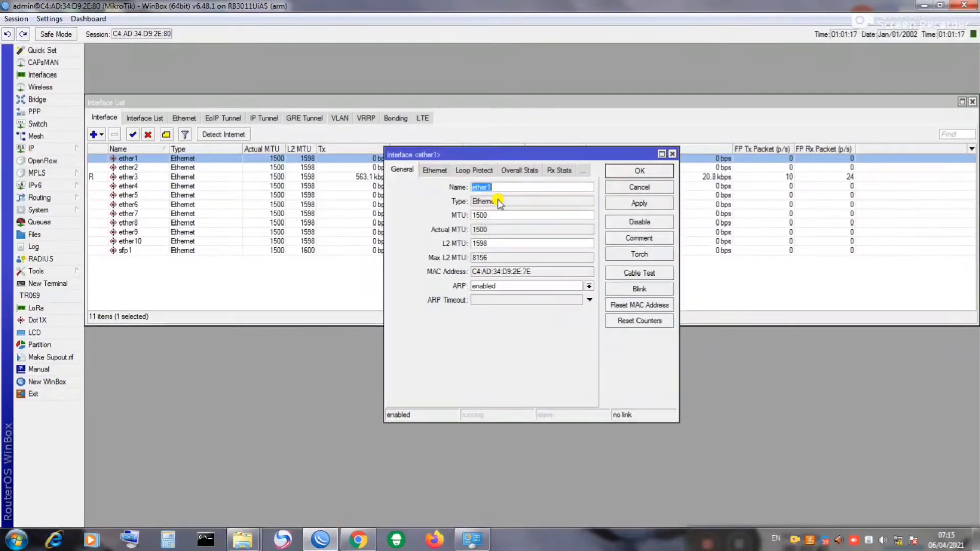
type("WAN-1")
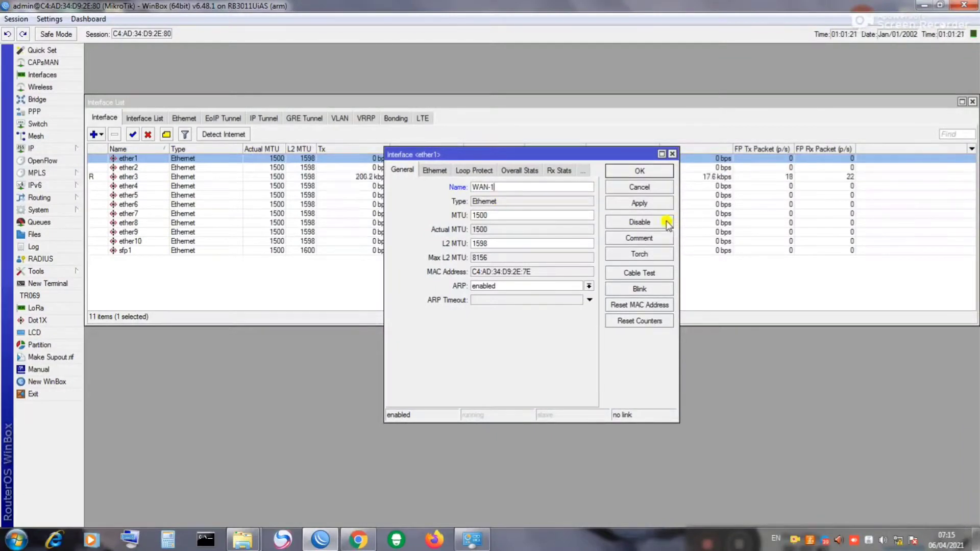
left_click(657, 206)
left_click(643, 171)
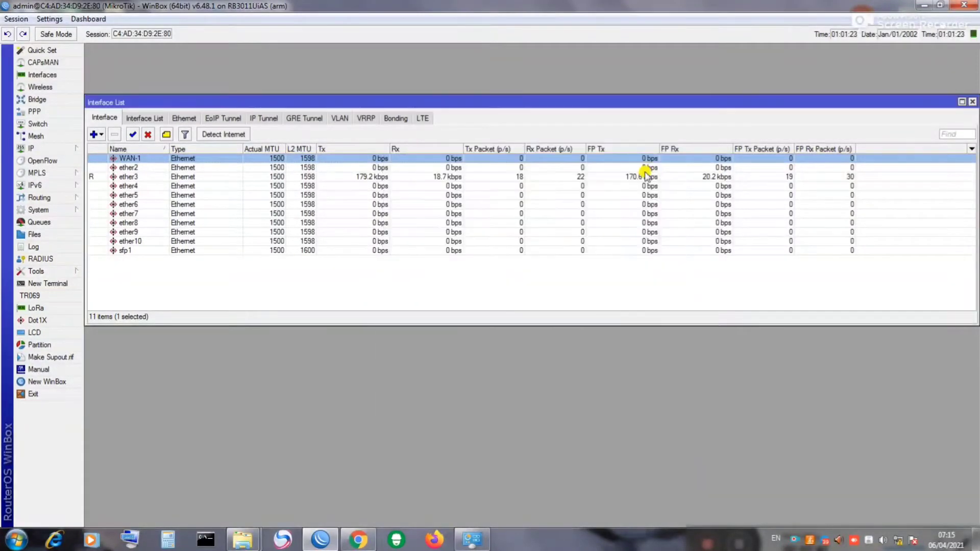
left_click(139, 169)
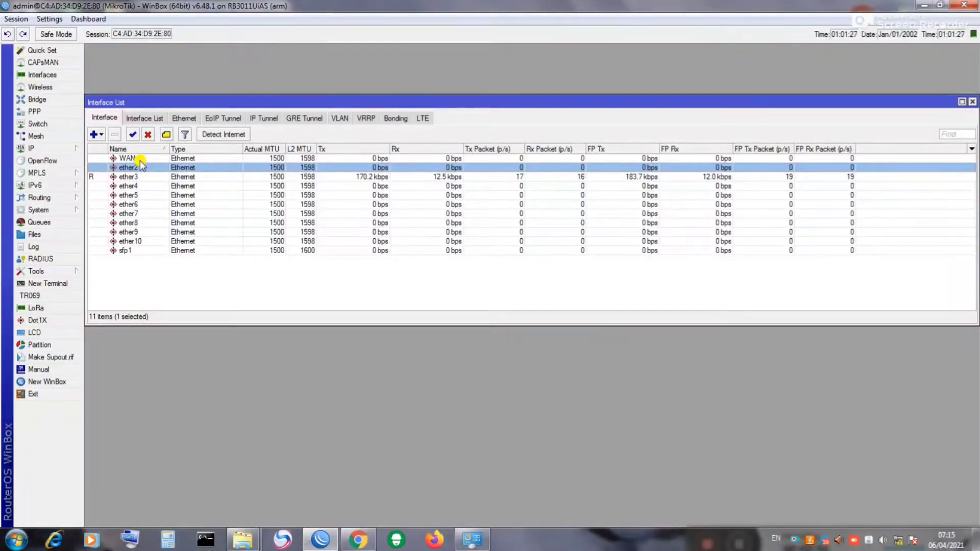
Step: Rename ether2 to LAN-2, copying the 'LAN-' prefix for reuse
left_click(140, 158)
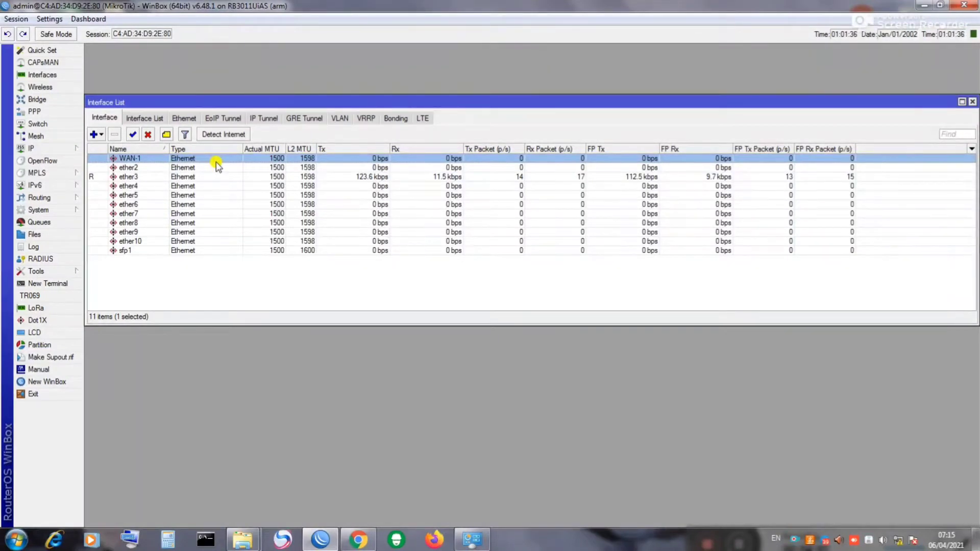
double_click(130, 168)
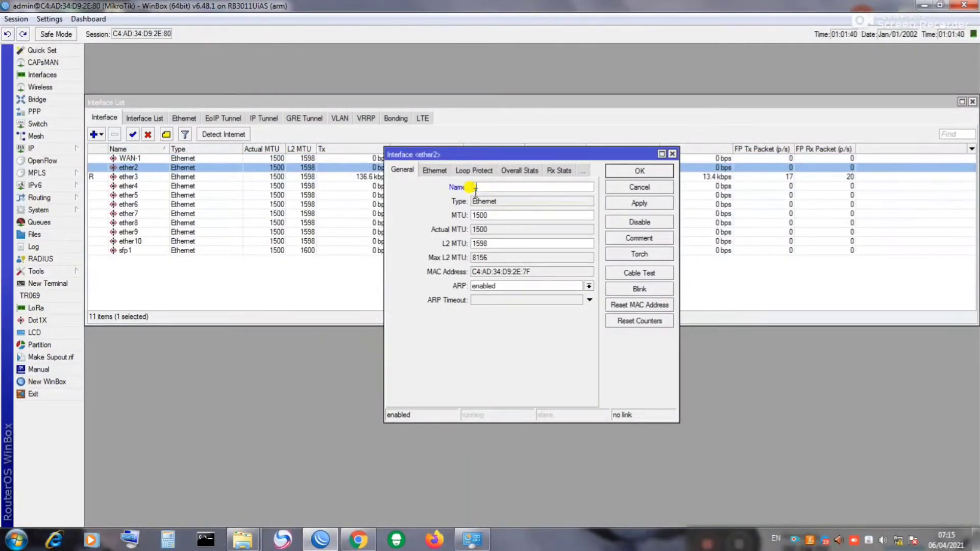
type("AN")
double_click(489, 186)
right_click(479, 187)
left_click(505, 210)
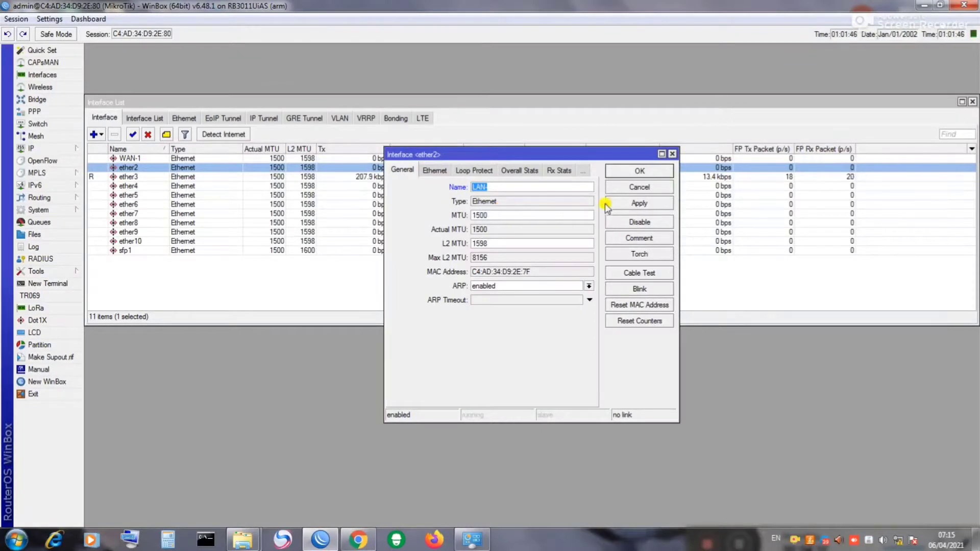
left_click(550, 188)
type("-")
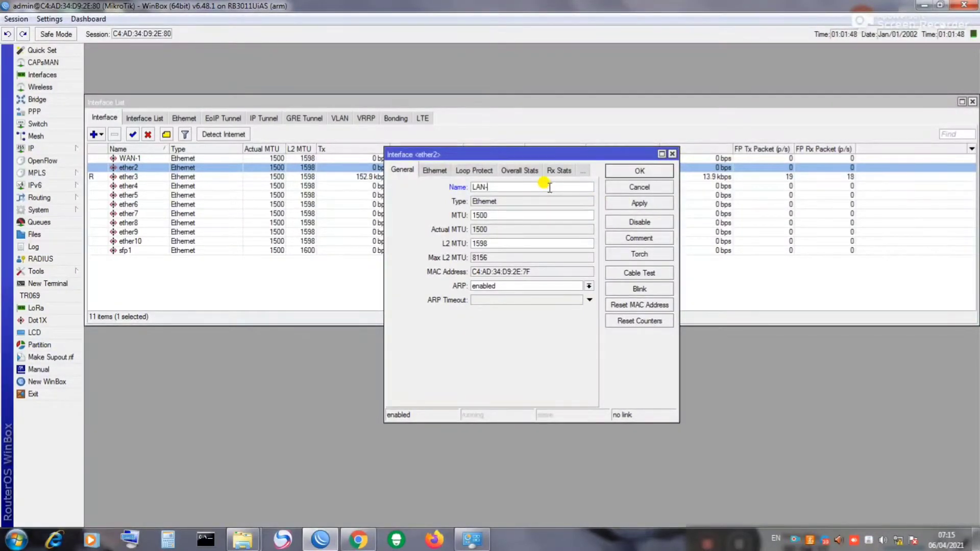
type("2")
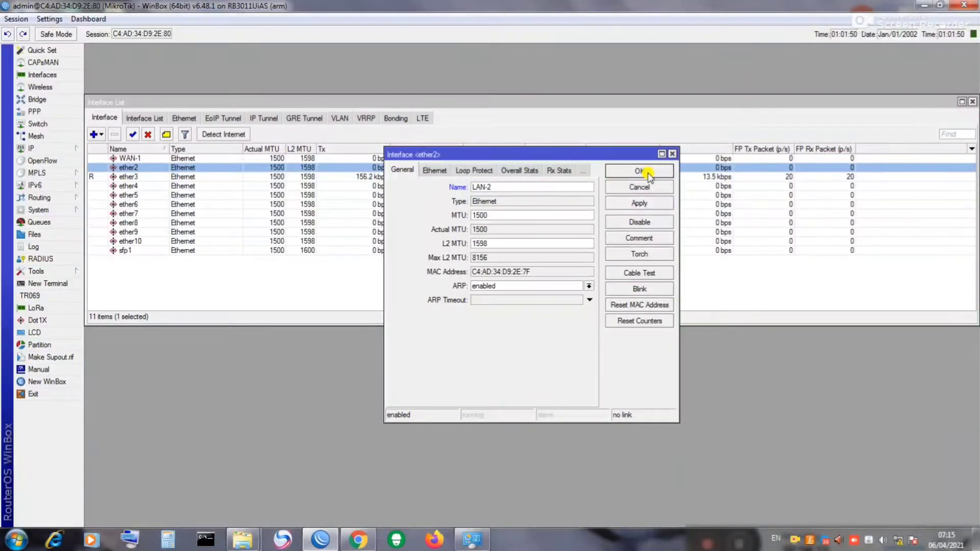
left_click(639, 171)
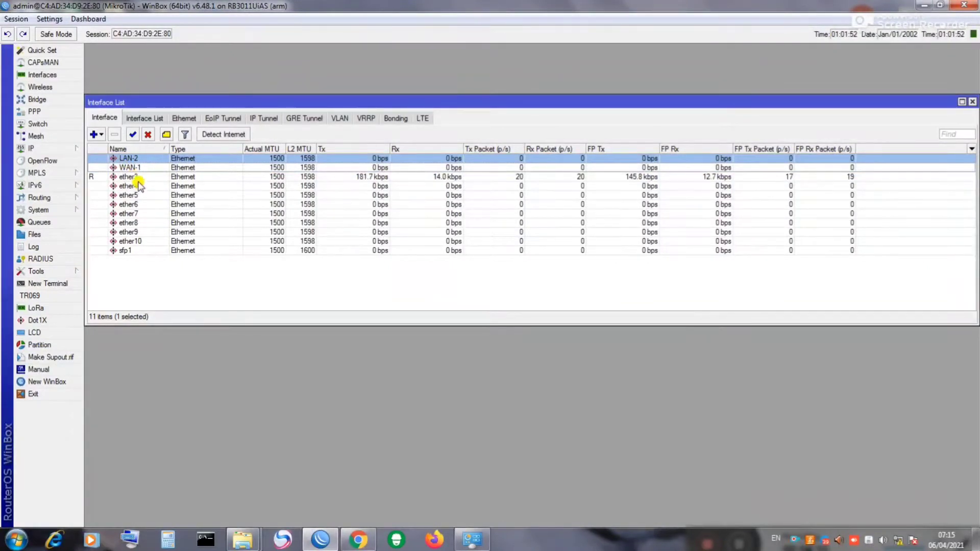
Step: Rename ether3 and ether4 to LAN-3 and LAN-4 using the pasted prefix
double_click(138, 179)
right_click(517, 194)
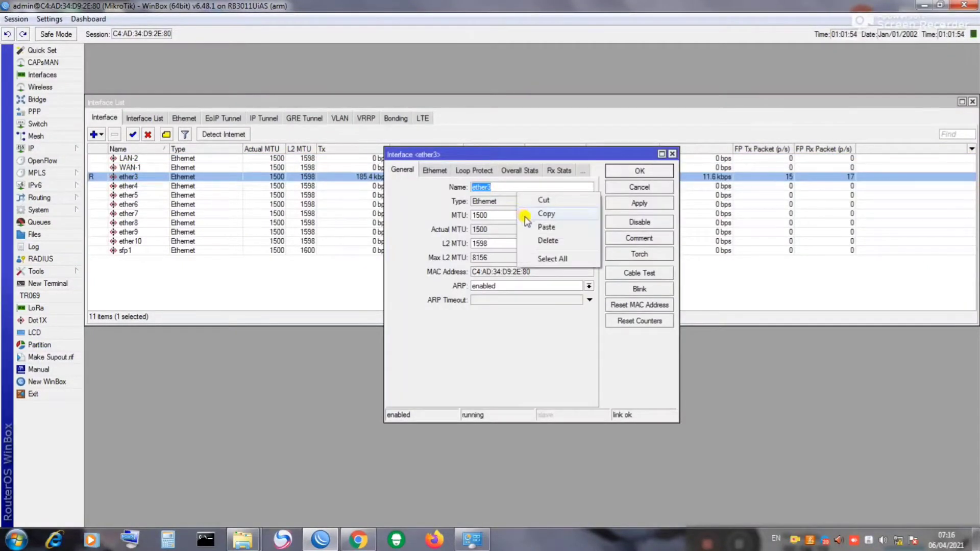
left_click(536, 226)
type("3")
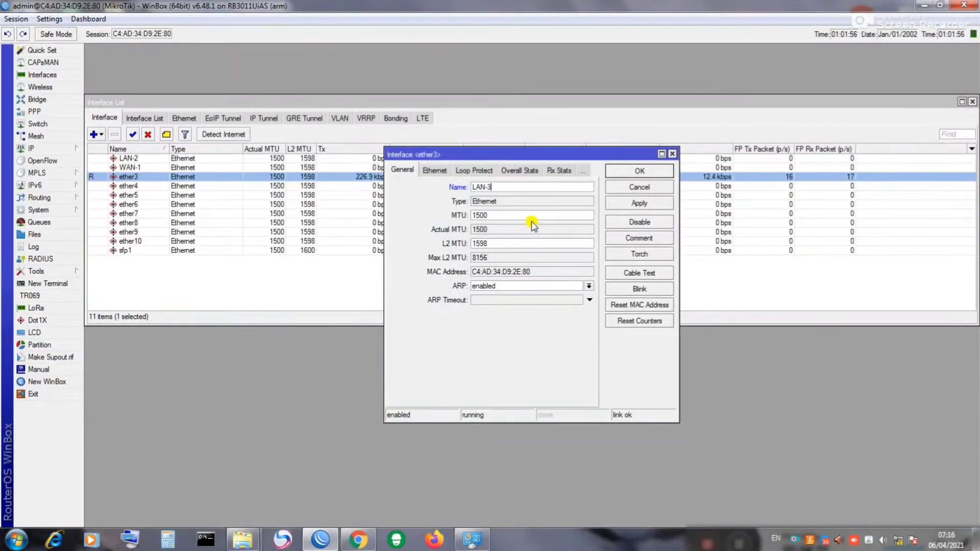
left_click(638, 171)
double_click(128, 186)
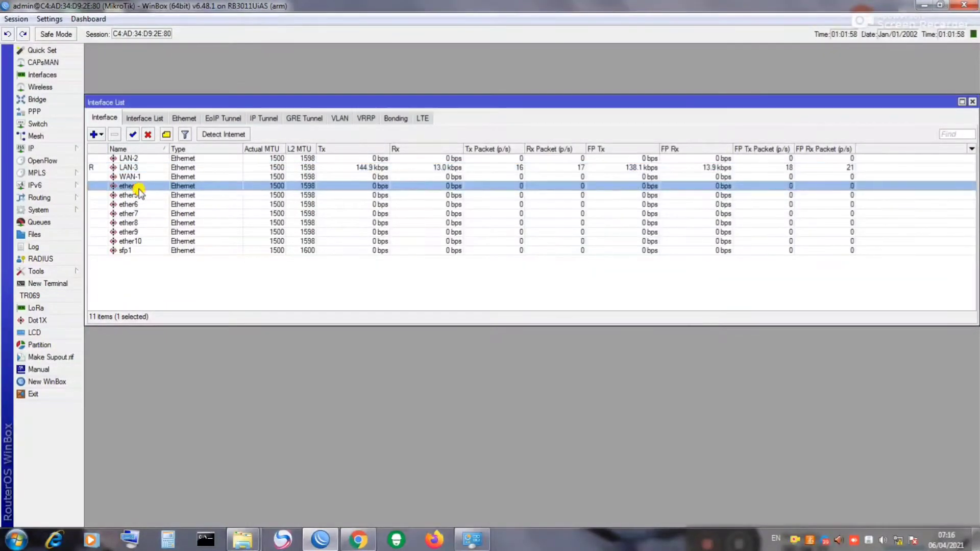
right_click(493, 190)
left_click(521, 225)
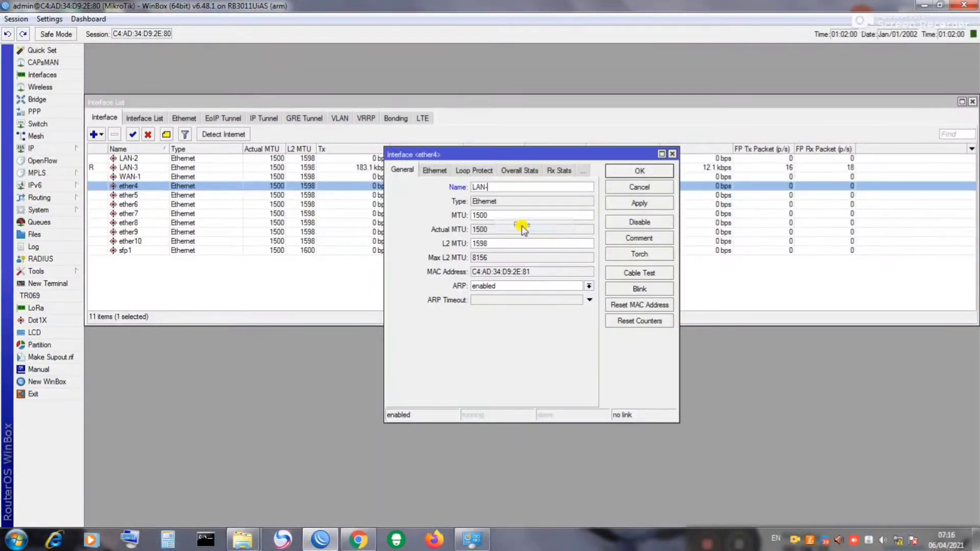
type("4")
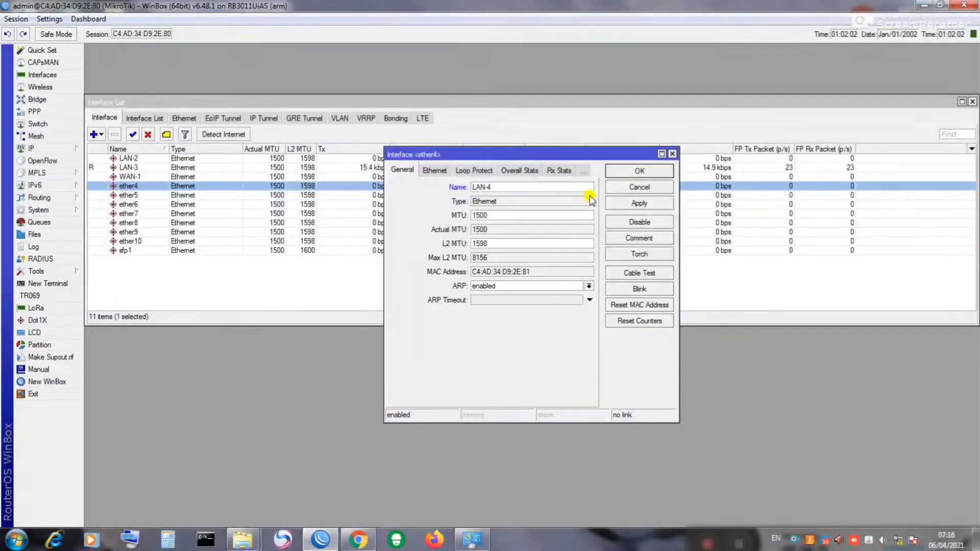
left_click(633, 173)
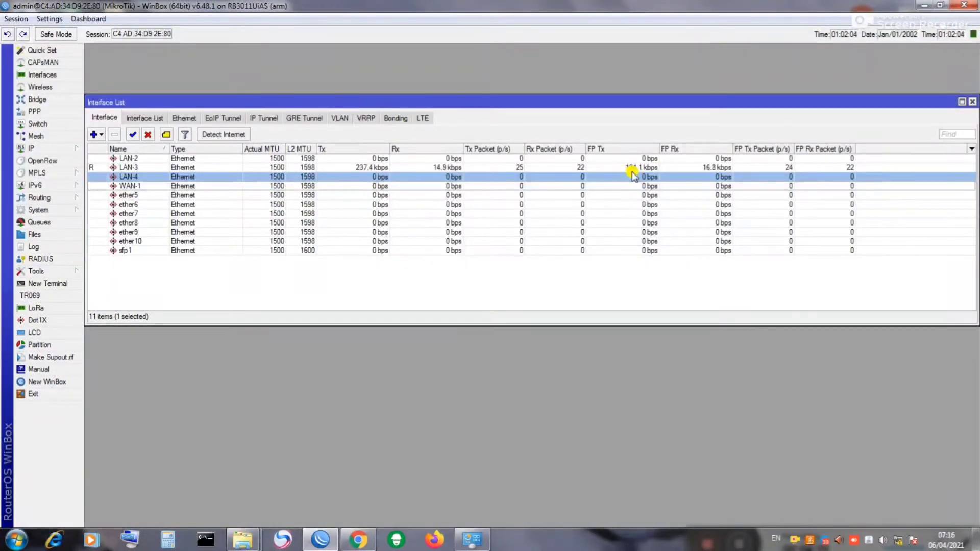
Step: Rename ether5 and ether6 to LAN-5 and LAN-6
left_click(132, 195)
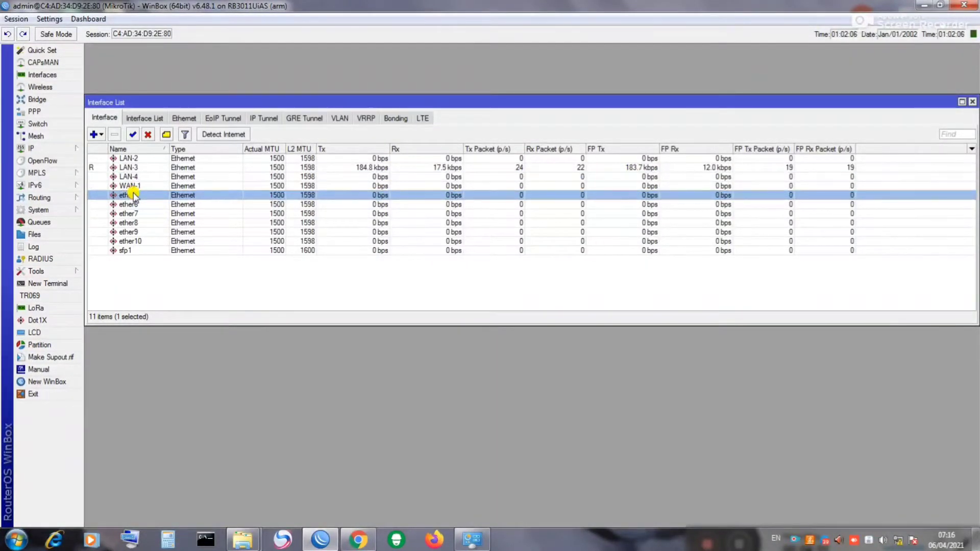
double_click(131, 195)
right_click(493, 188)
left_click(512, 222)
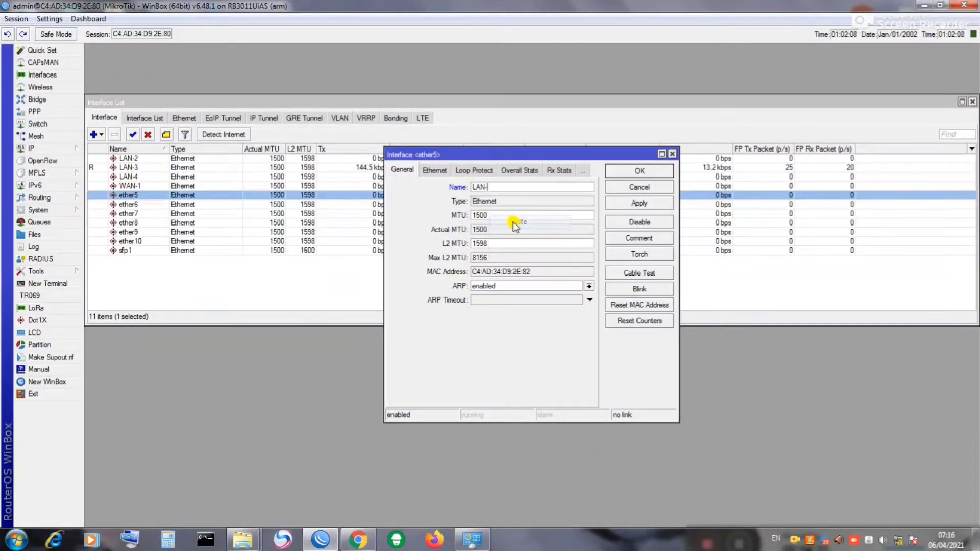
type("5")
left_click(633, 171)
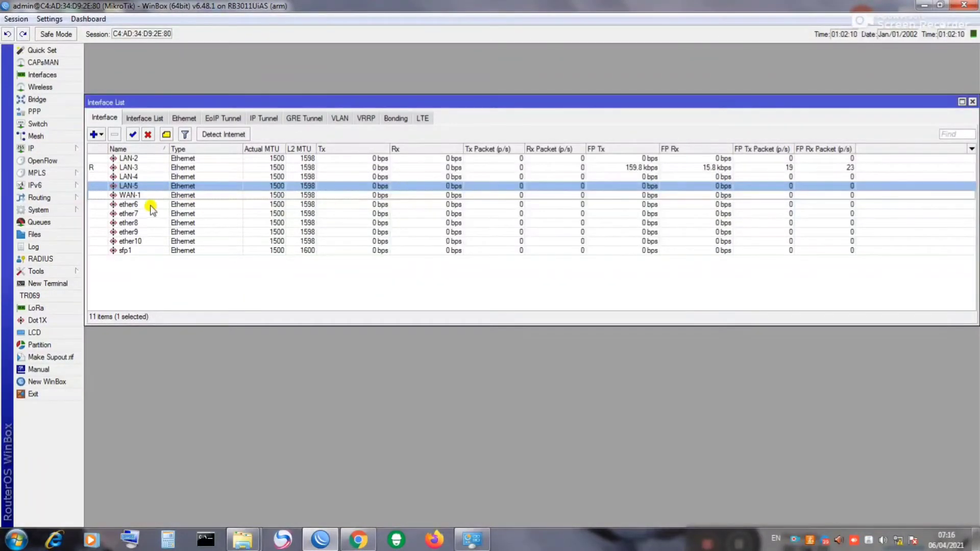
double_click(128, 205)
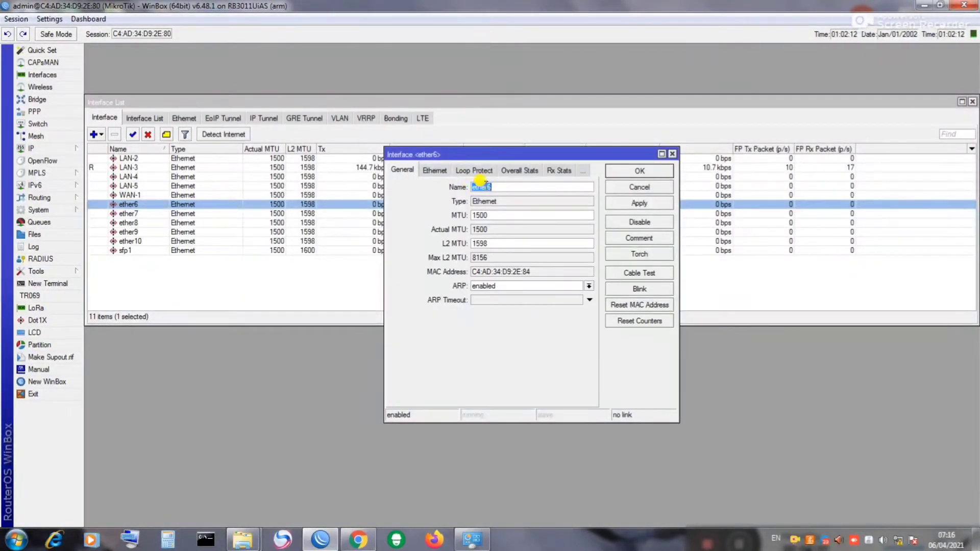
right_click(482, 186)
left_click(507, 220)
type("6")
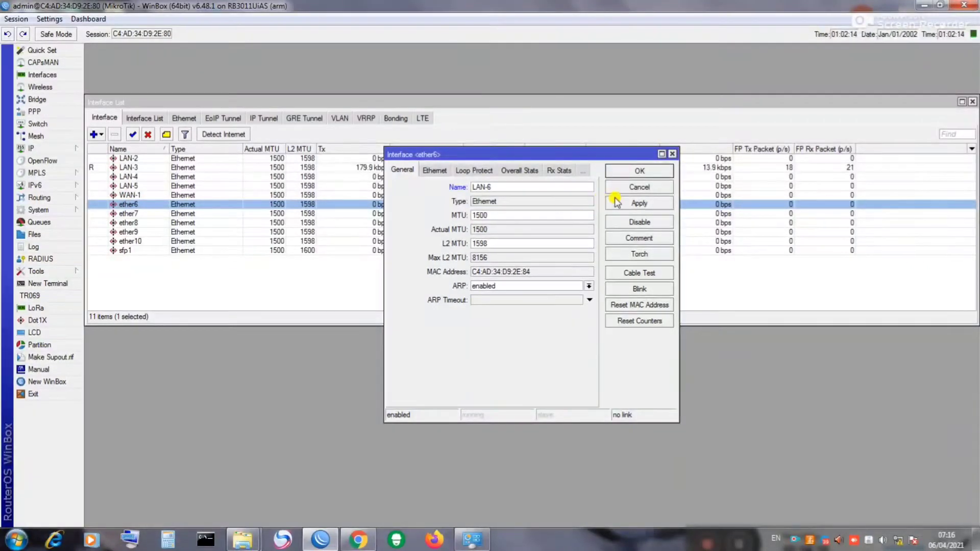
left_click(638, 203)
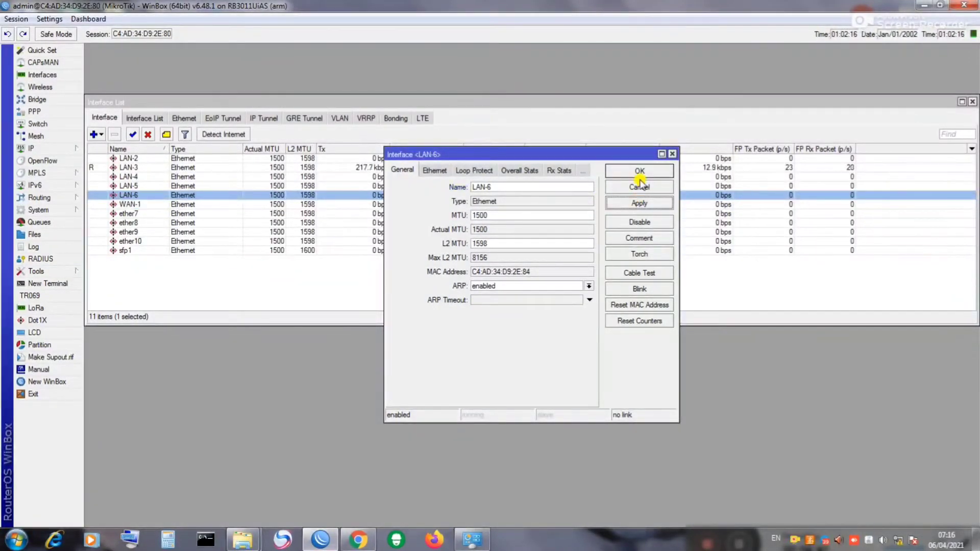
left_click(640, 171)
Step: Rename ether7 and ether8 to LAN-7 and LAN-8
double_click(137, 214)
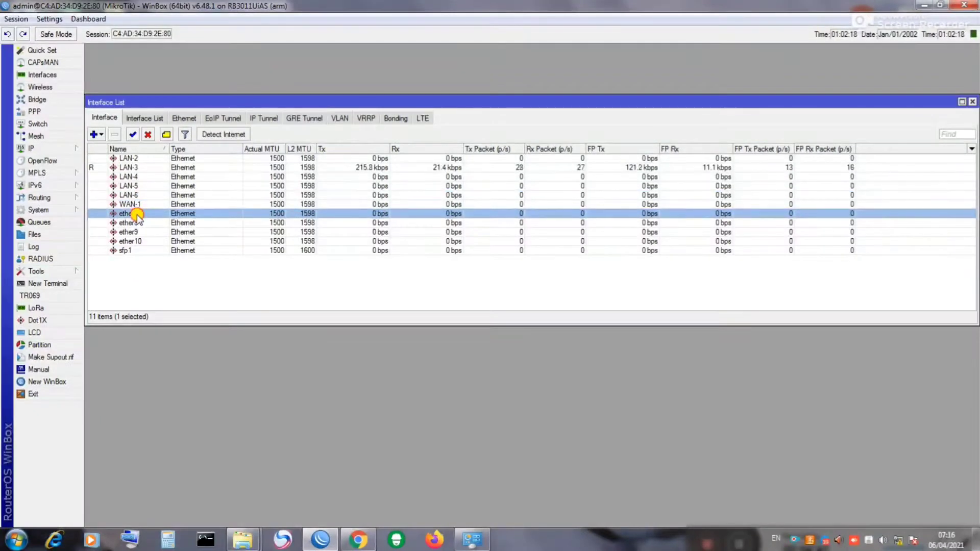
right_click(483, 187)
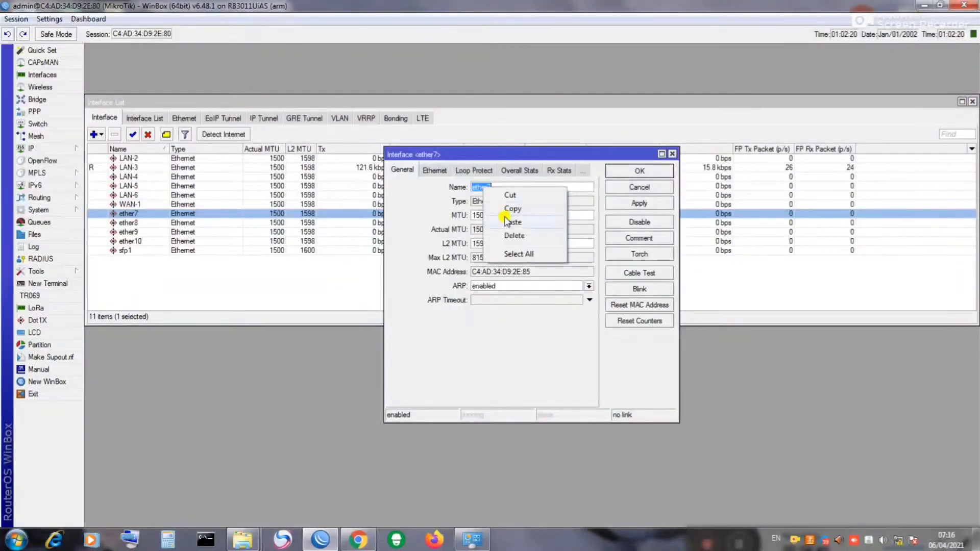
left_click(512, 222)
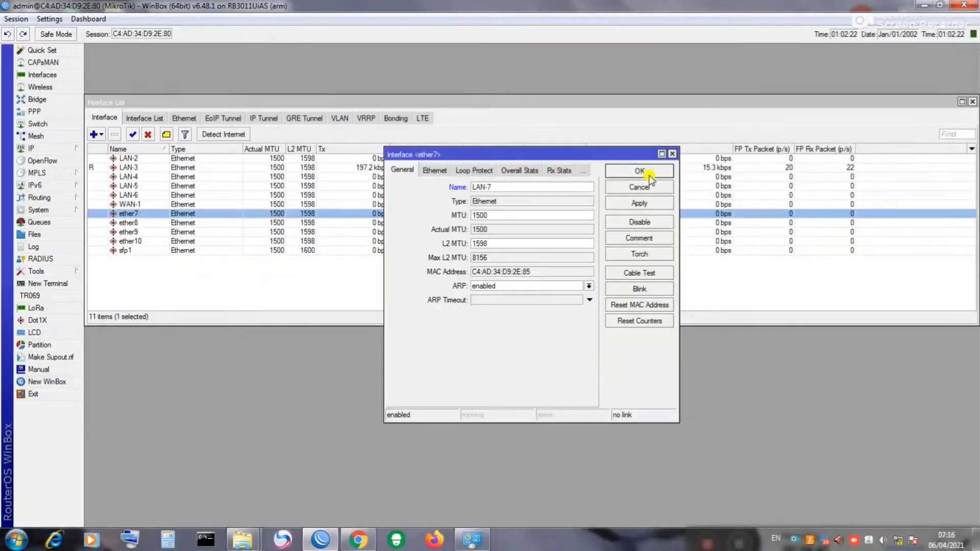
left_click(634, 170)
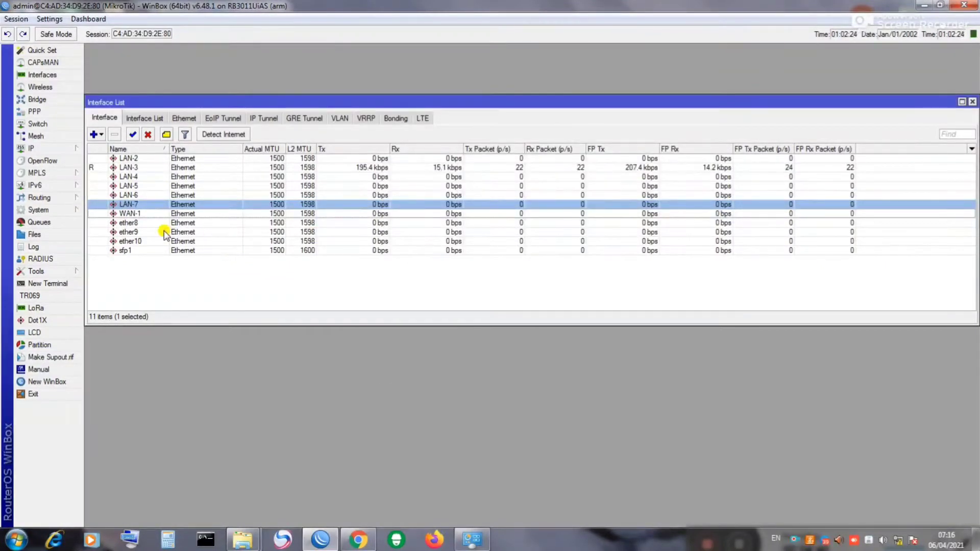
double_click(142, 224)
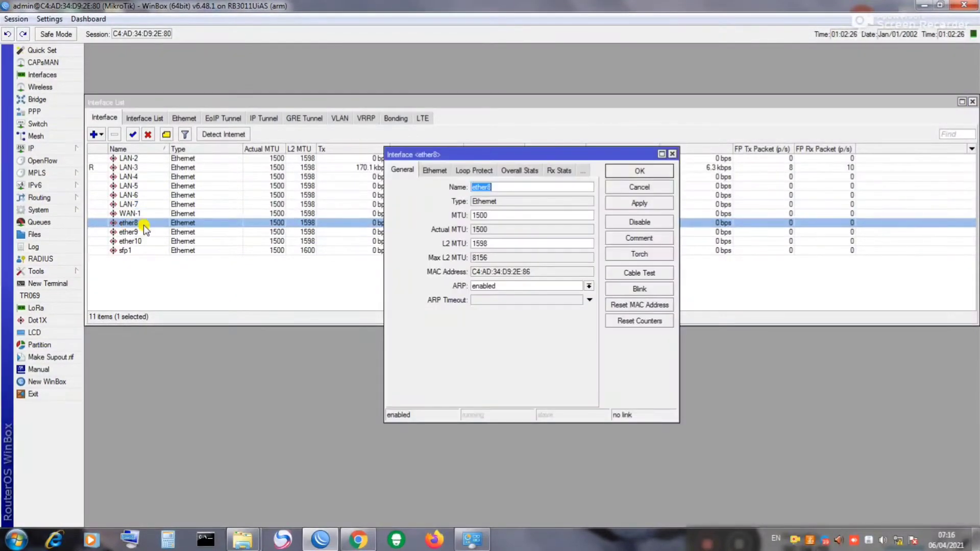
right_click(496, 188)
left_click(529, 224)
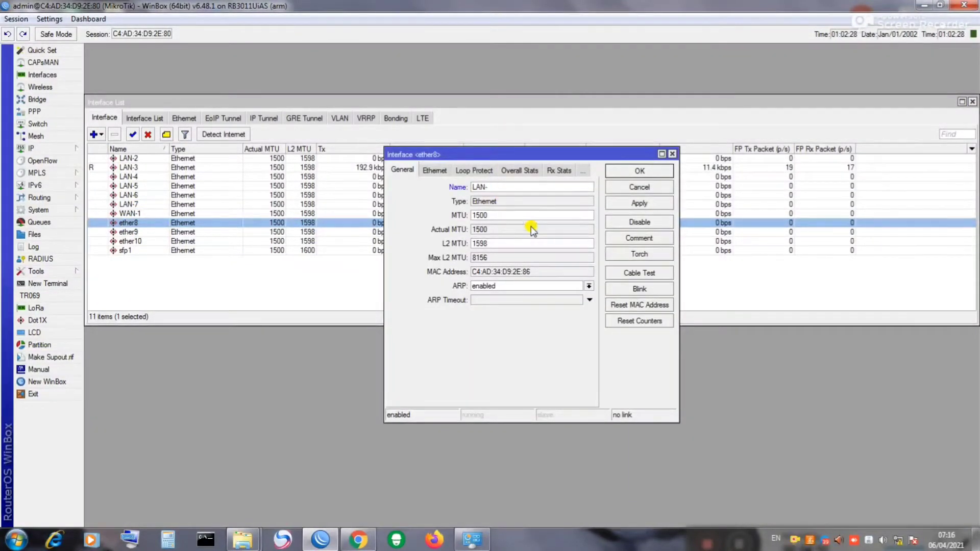
left_click(632, 172)
Step: Rename ether9 and ether10 to LAN-9 and LAN-10
double_click(130, 233)
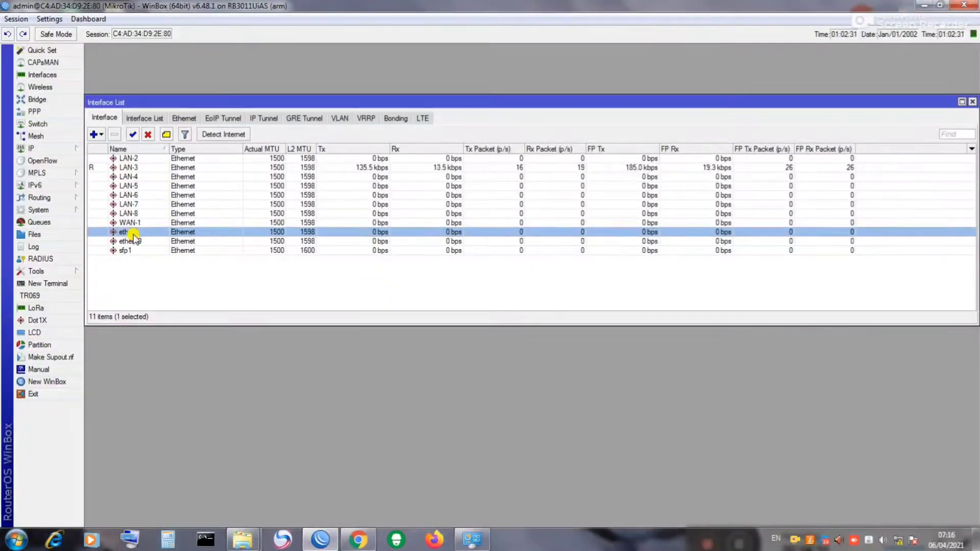
right_click(482, 187)
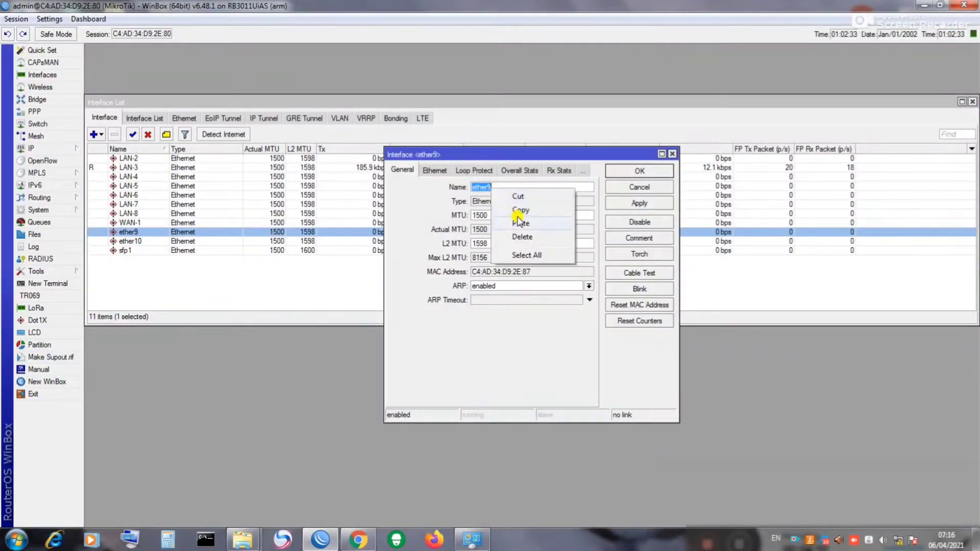
left_click(520, 225)
key("BackSpace")
type("9")
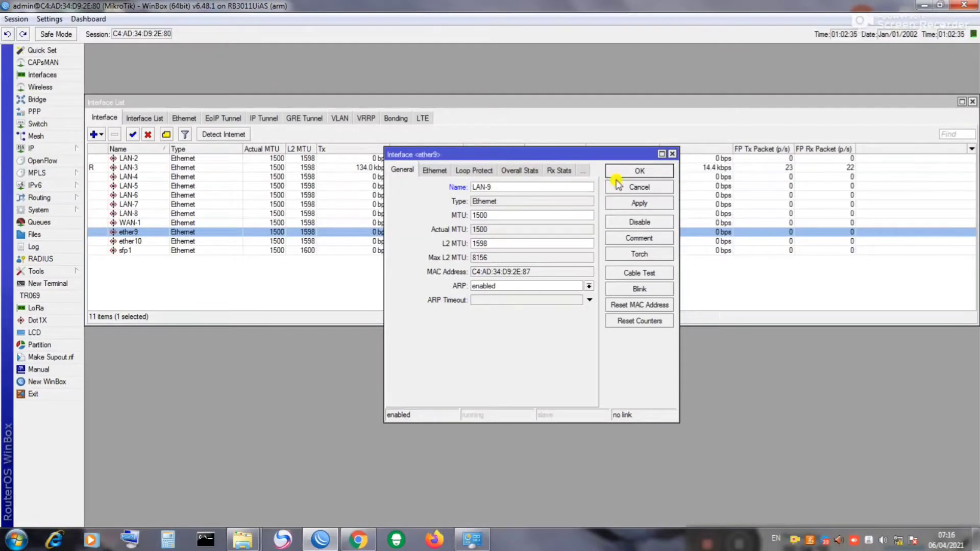
left_click(624, 171)
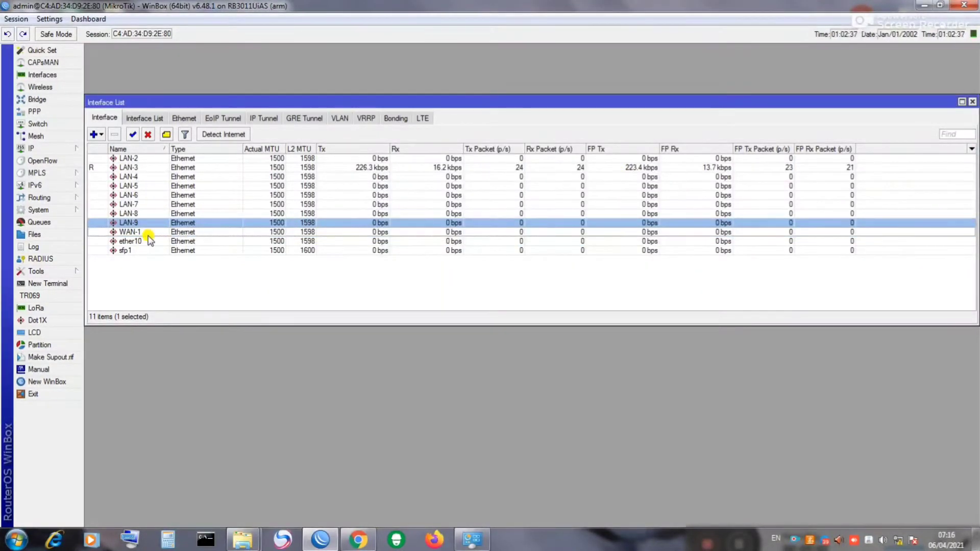
double_click(133, 241)
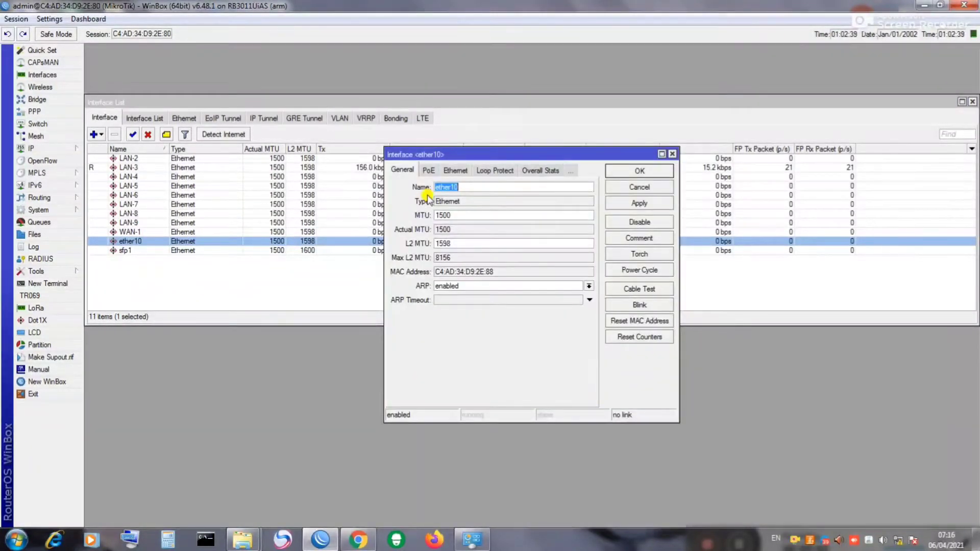
right_click(453, 187)
left_click(478, 222)
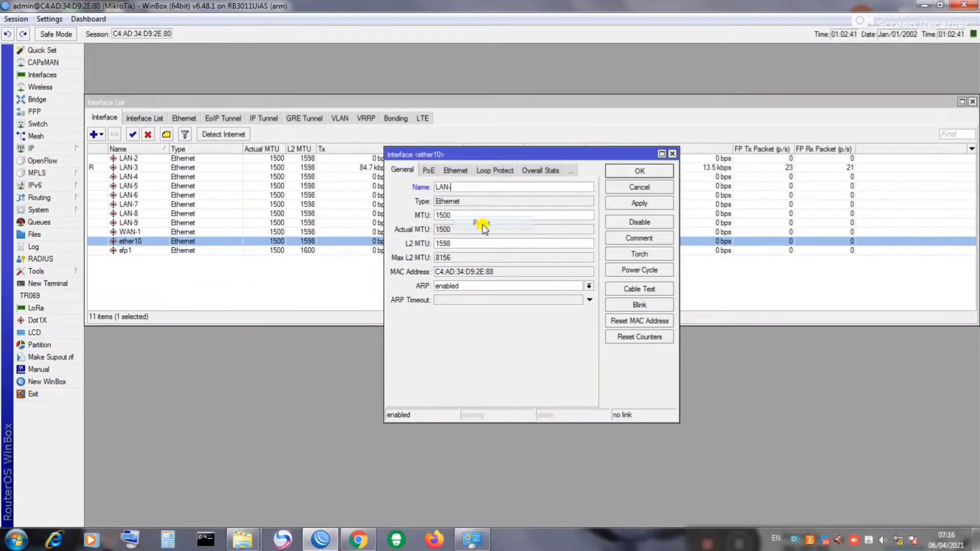
type("1")
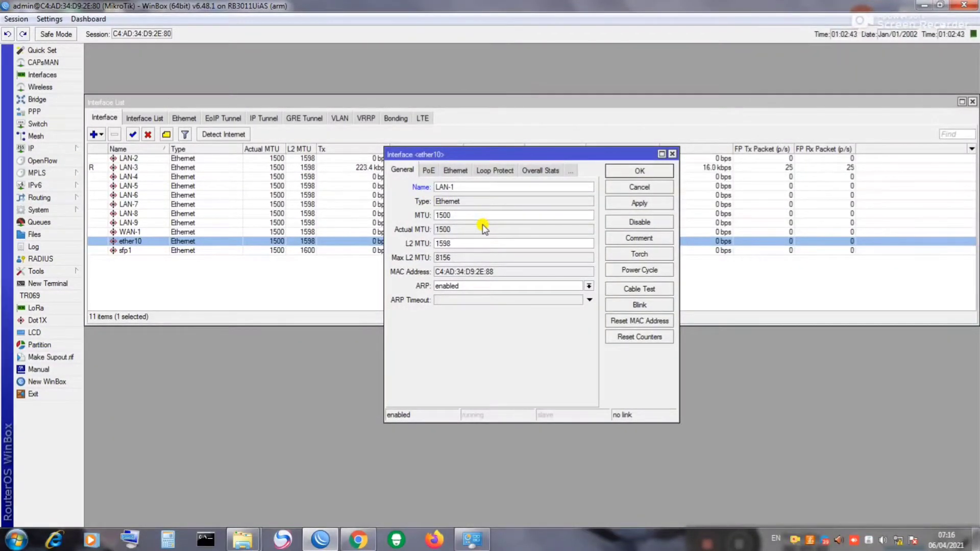
type("0")
left_click(639, 204)
left_click(640, 172)
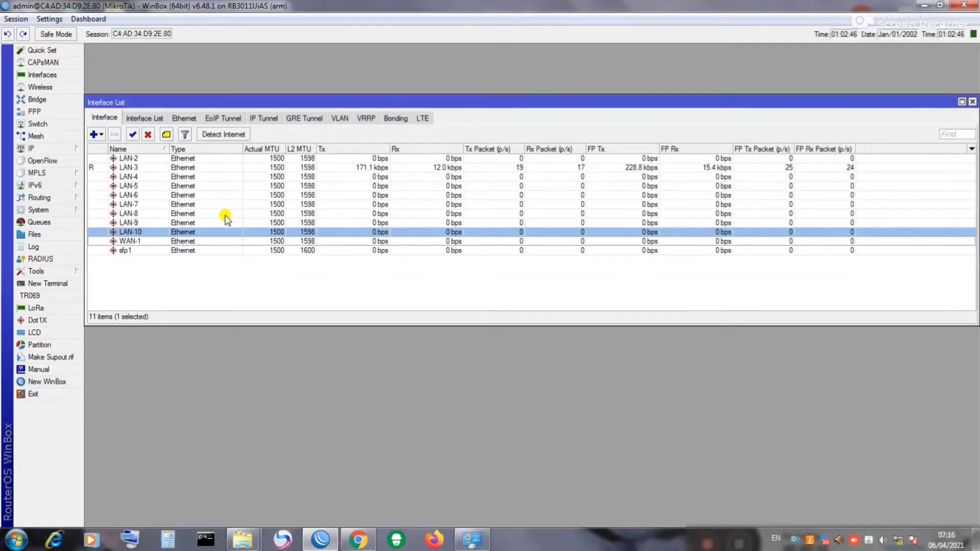
Step: Review the WAN-1, LAN-10, LAN-9 and LAN-7 rows, then close the Interface List
left_click(129, 161)
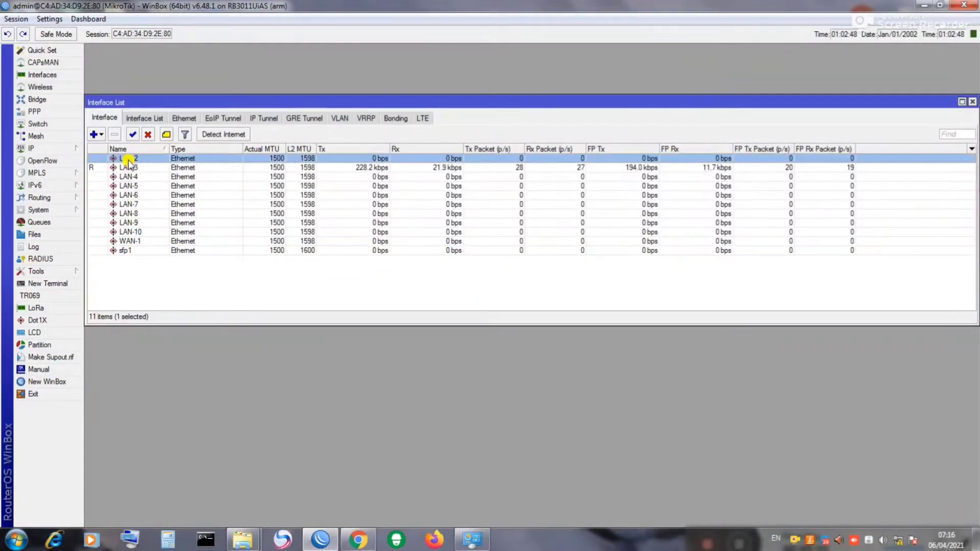
left_click(136, 232)
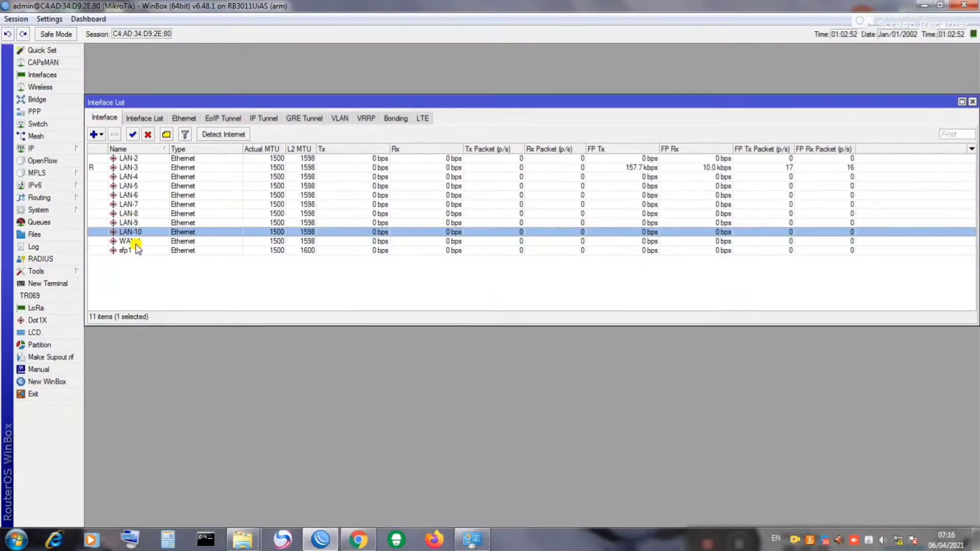
left_click(146, 242)
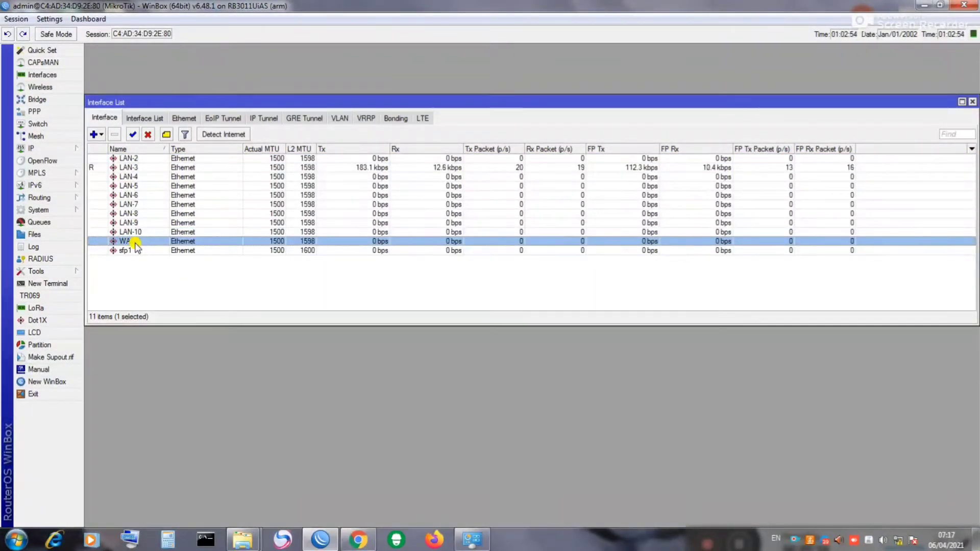
left_click(164, 273)
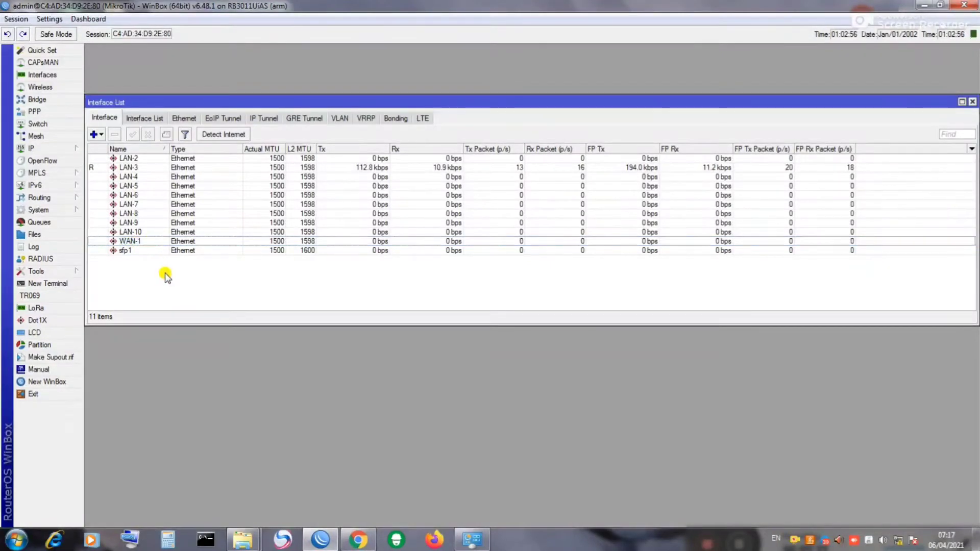
left_click(136, 244)
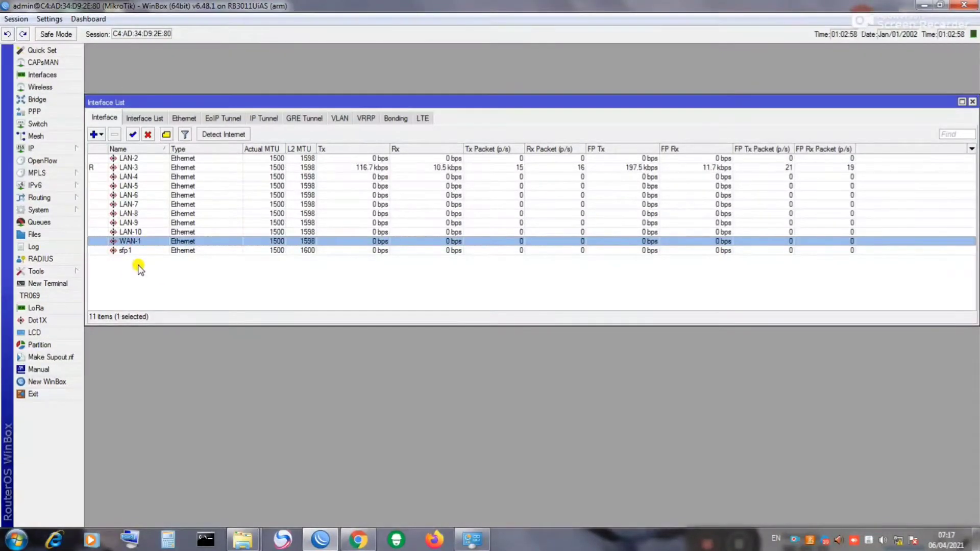
left_click(132, 233)
left_click(131, 223)
left_click(129, 204)
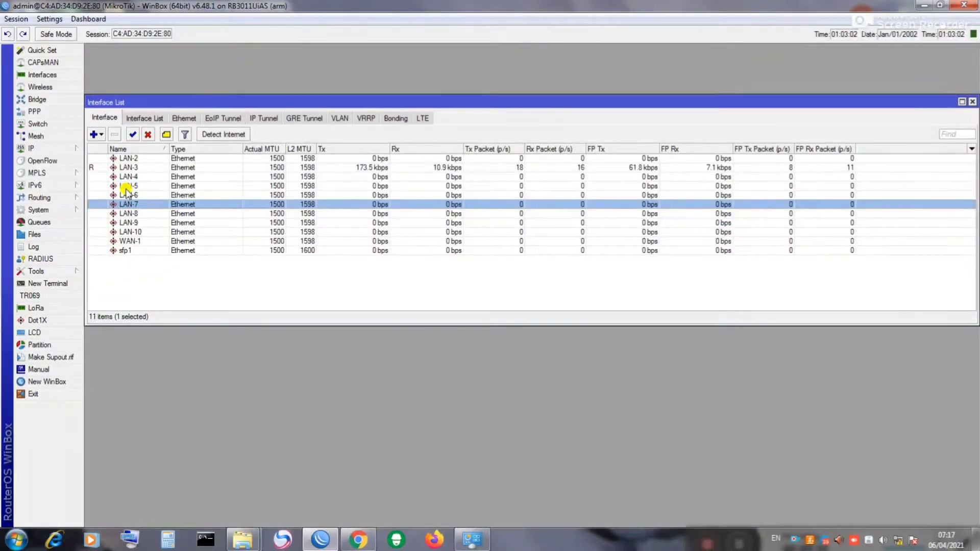
left_click(973, 102)
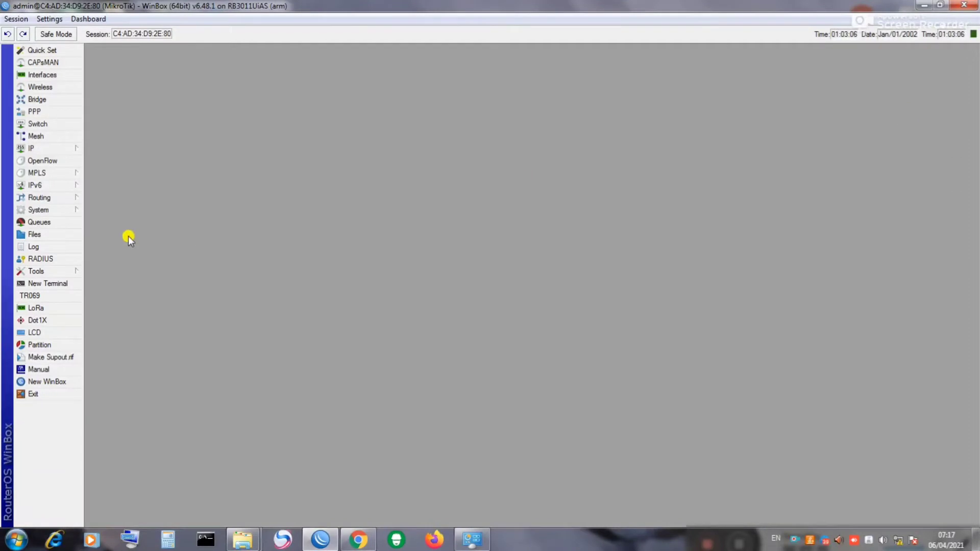
Step: Add a bridge named bridge1 with default RSTP settings in the Bridge window
left_click(37, 100)
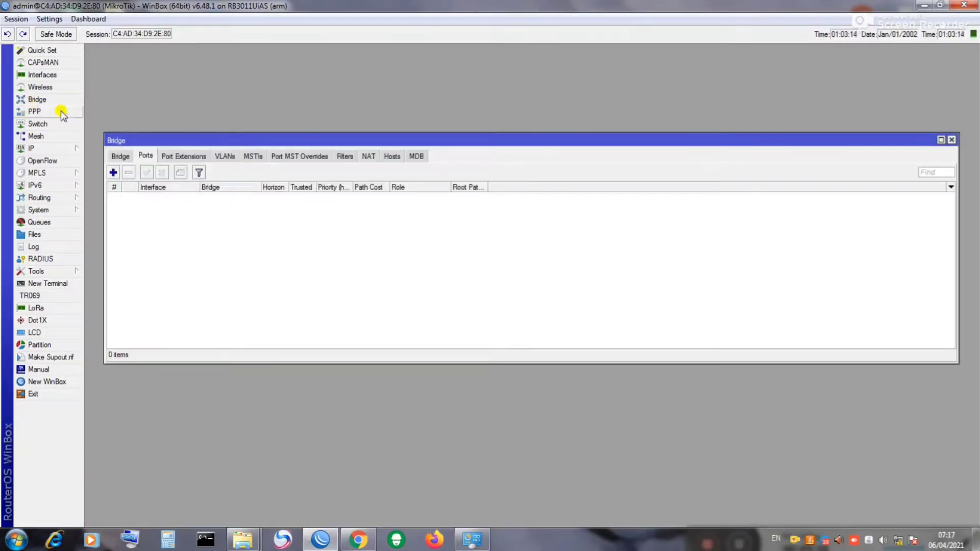
left_click(120, 157)
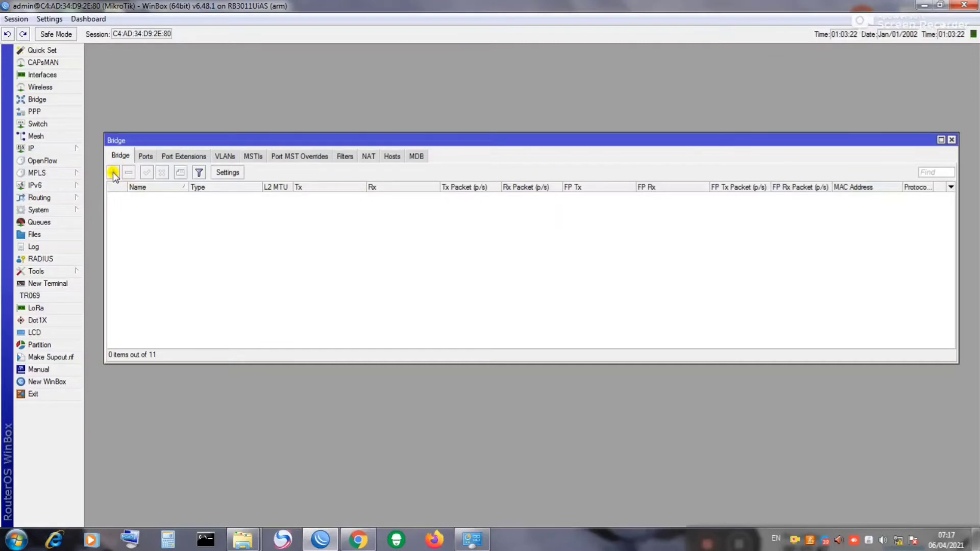
left_click(113, 173)
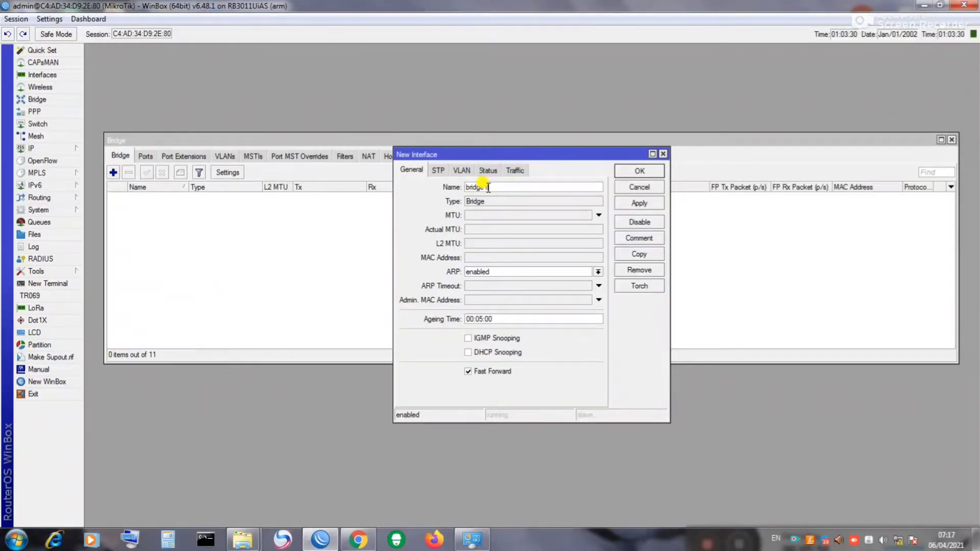
left_click(639, 204)
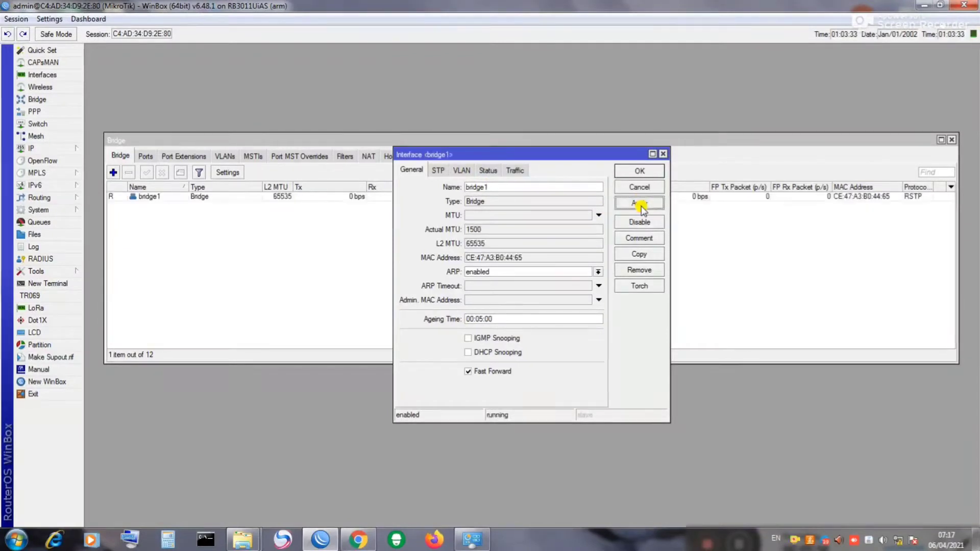
left_click(638, 170)
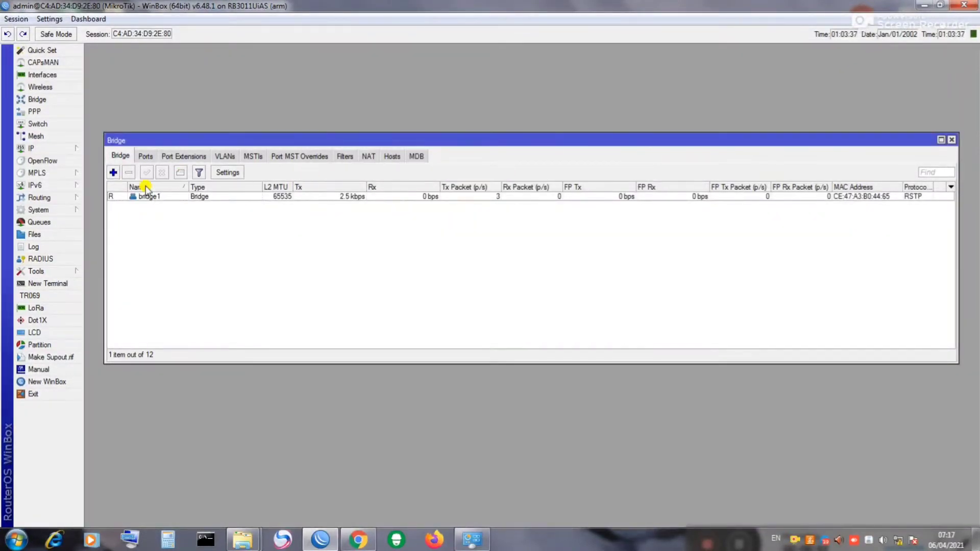
Step: Add LAN-2 and LAN-3 as bridge ports on the Ports tab
left_click(146, 157)
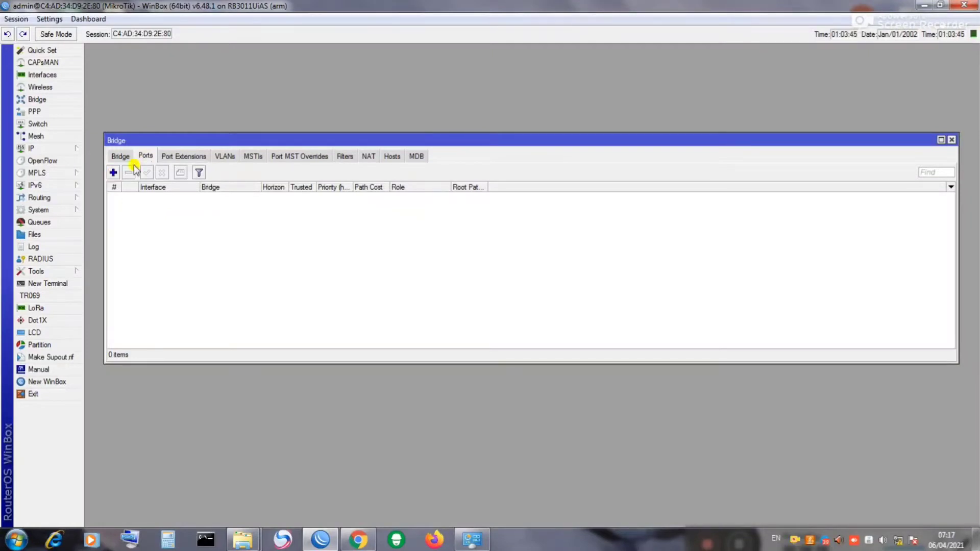
left_click(113, 172)
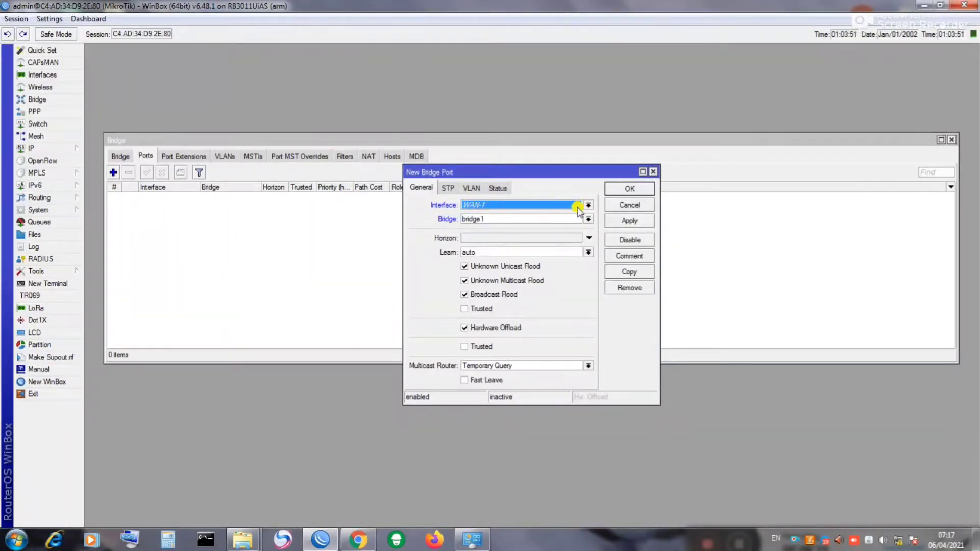
left_click(589, 206)
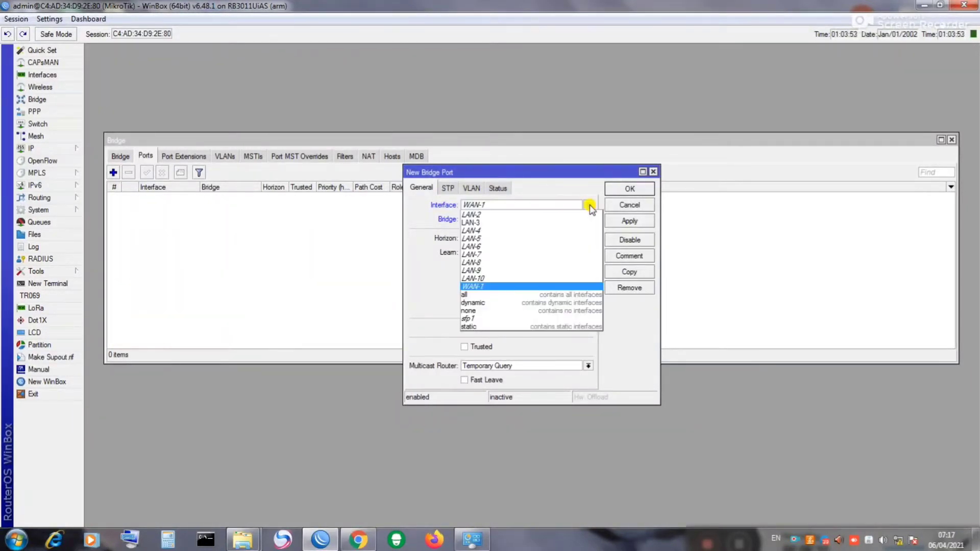
left_click(484, 215)
left_click(626, 220)
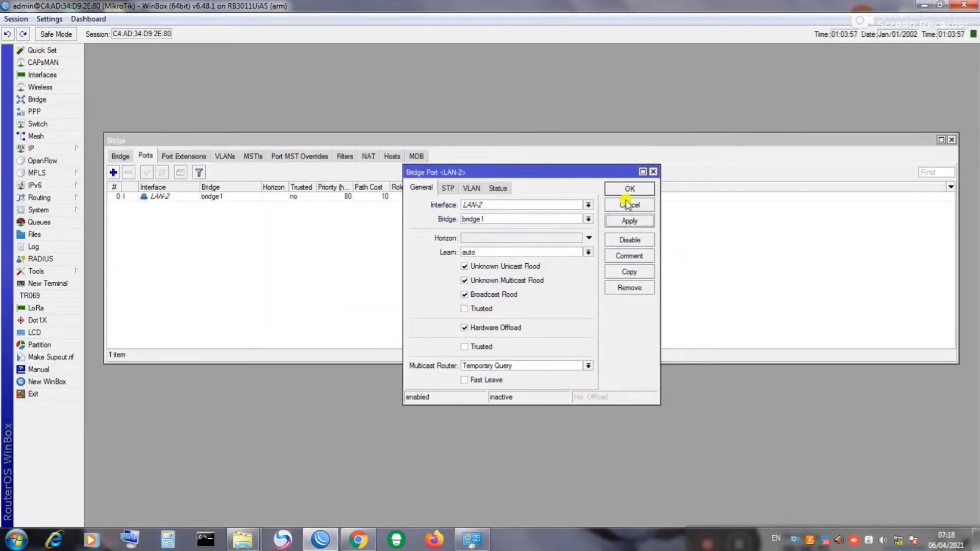
left_click(628, 189)
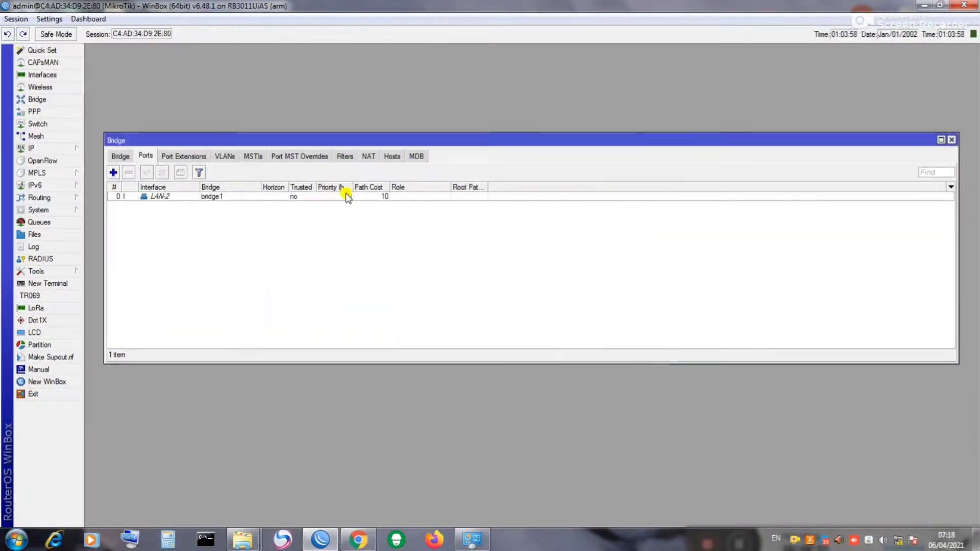
left_click(113, 174)
left_click(537, 205)
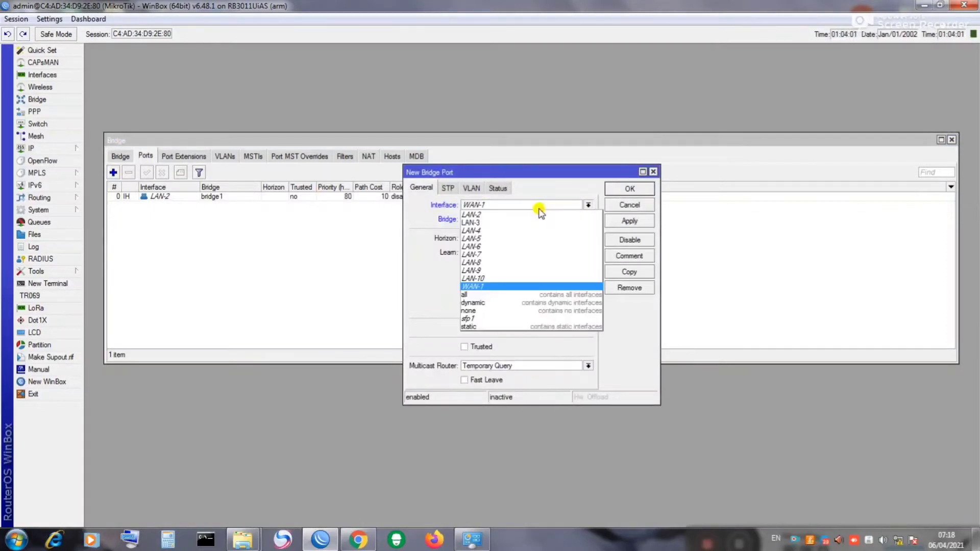
left_click(500, 222)
left_click(619, 222)
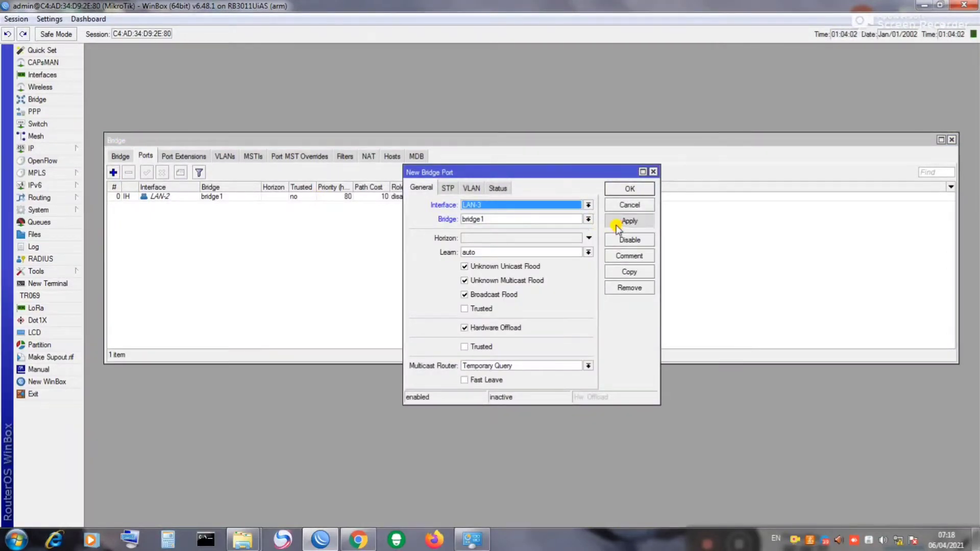
left_click(621, 190)
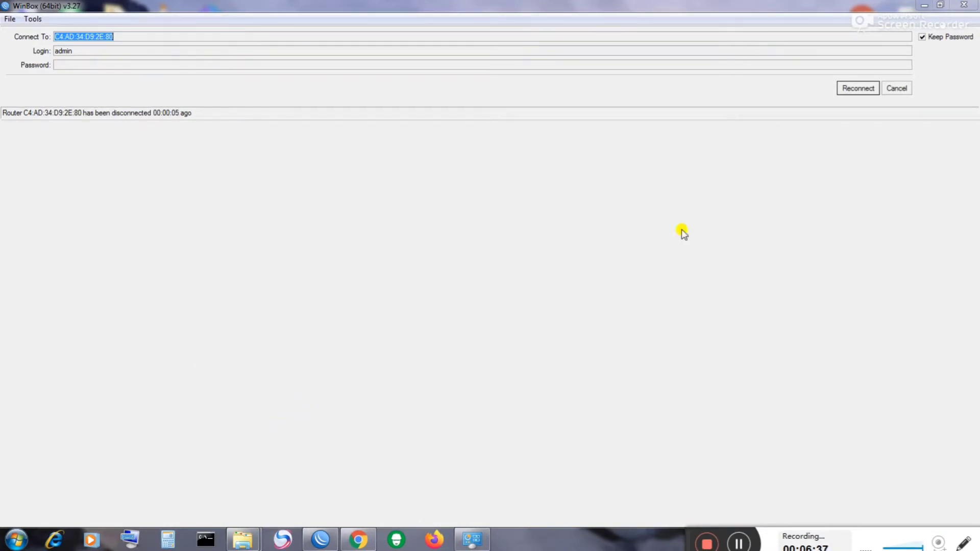
Step: Reconnect to the router and add LAN-4 as a bridge1 port
left_click(850, 89)
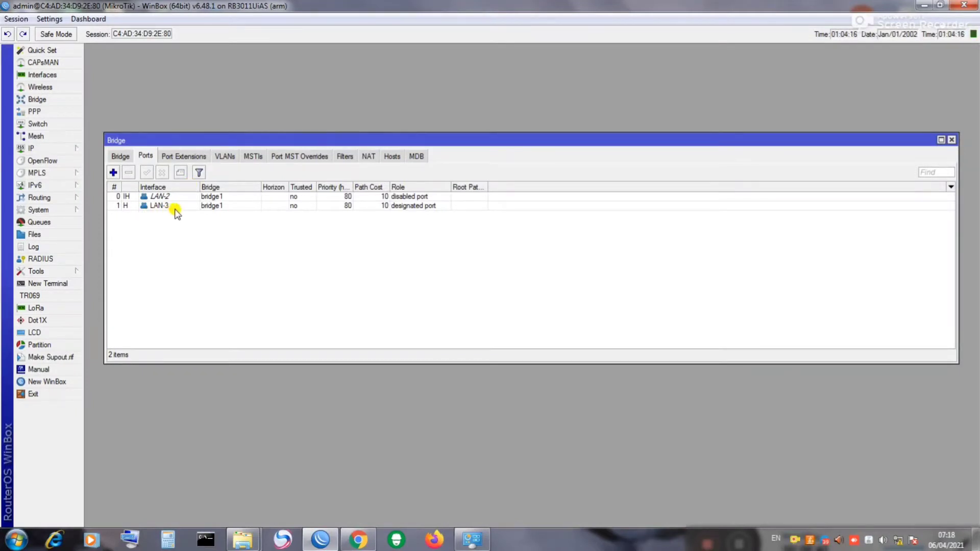
left_click(111, 174)
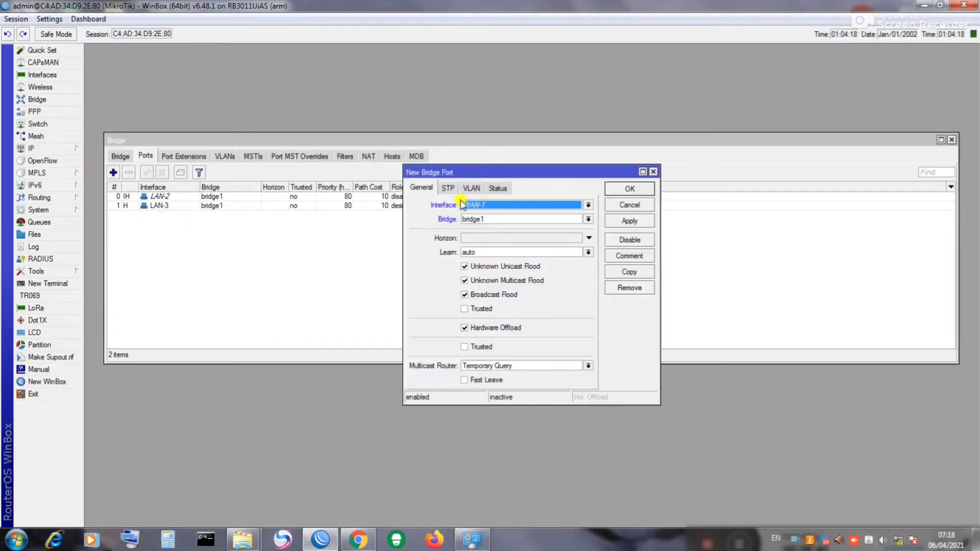
left_click(551, 205)
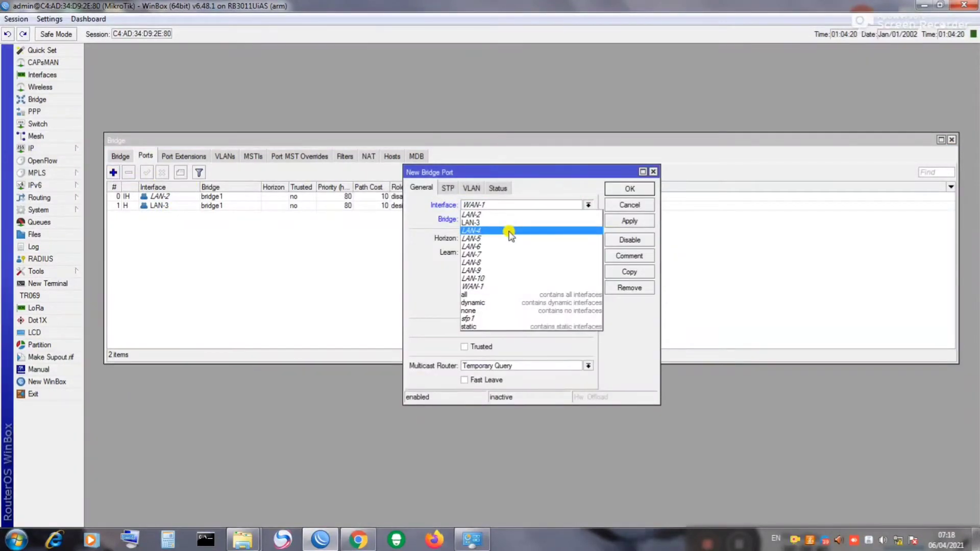
left_click(483, 230)
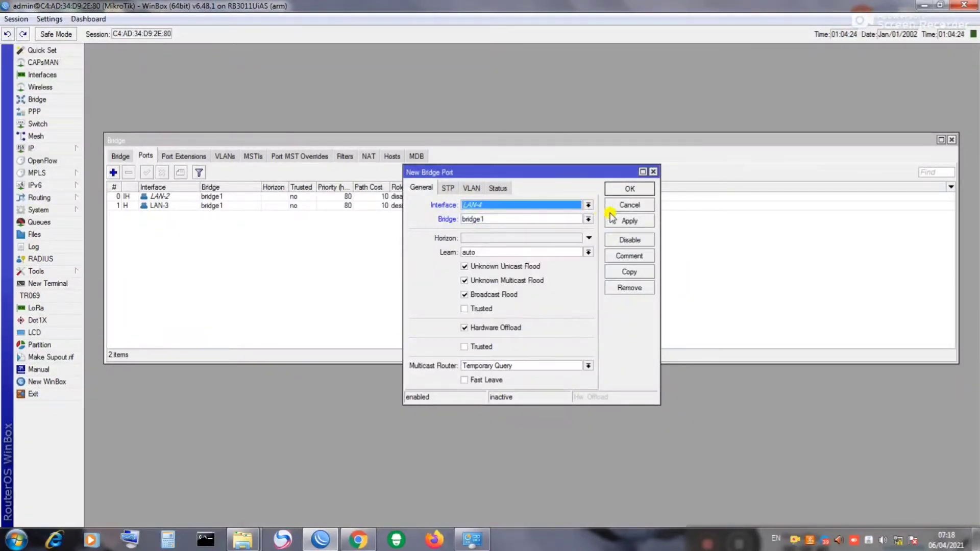
left_click(628, 221)
left_click(627, 192)
Step: Add LAN-5 and LAN-6 as bridge1 ports
left_click(115, 173)
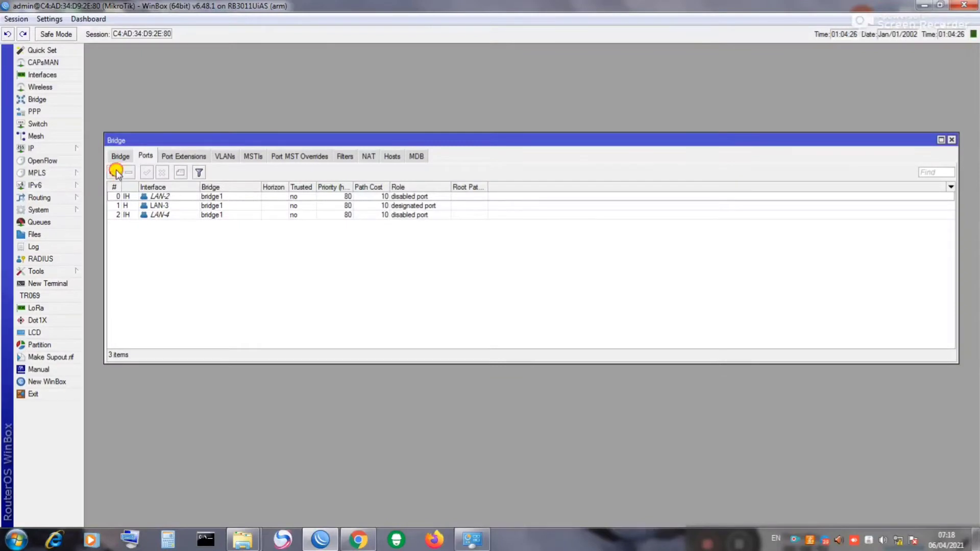
left_click(480, 205)
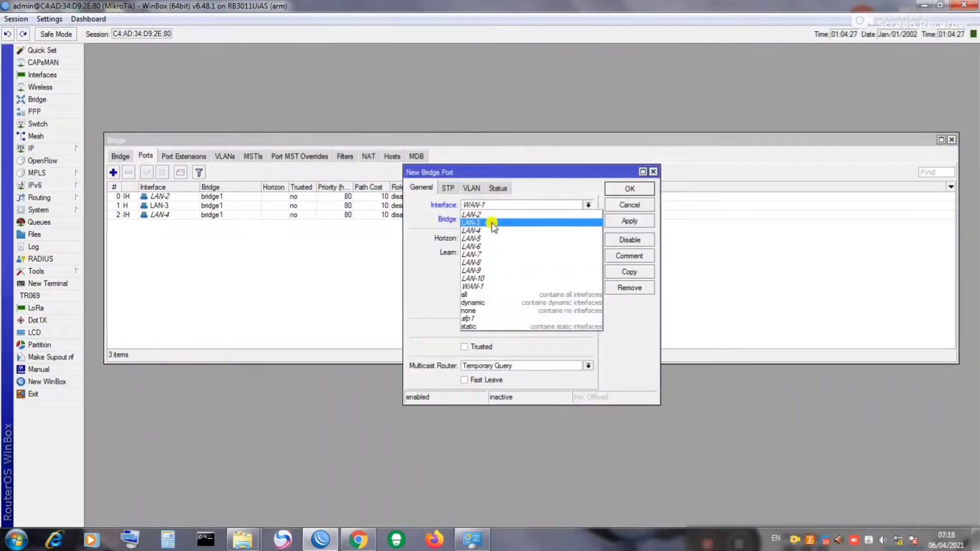
left_click(477, 247)
left_click(480, 205)
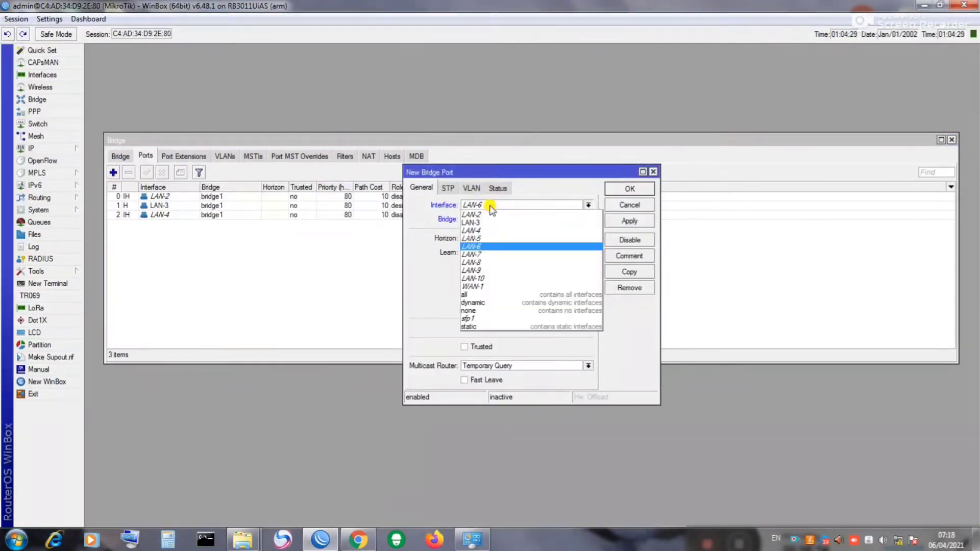
left_click(490, 238)
left_click(628, 221)
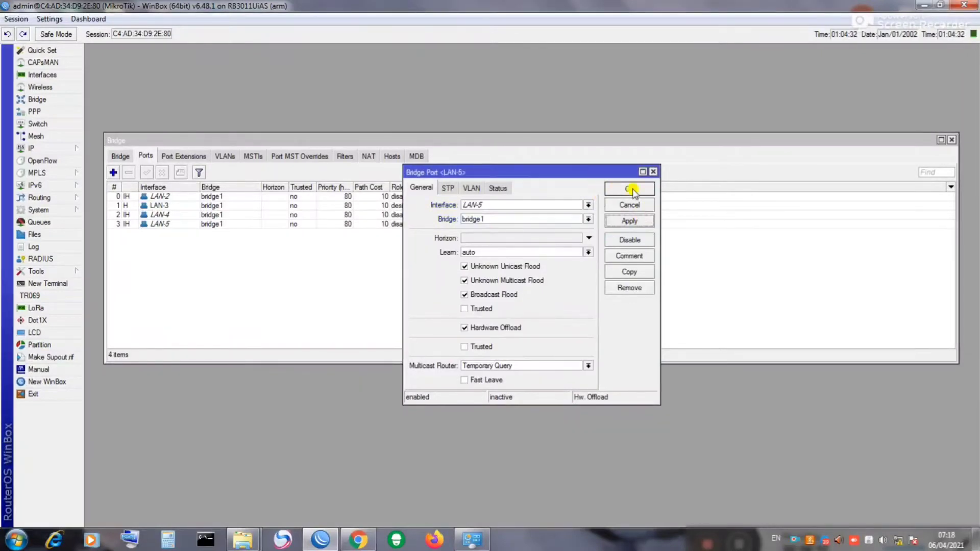
left_click(630, 189)
left_click(113, 172)
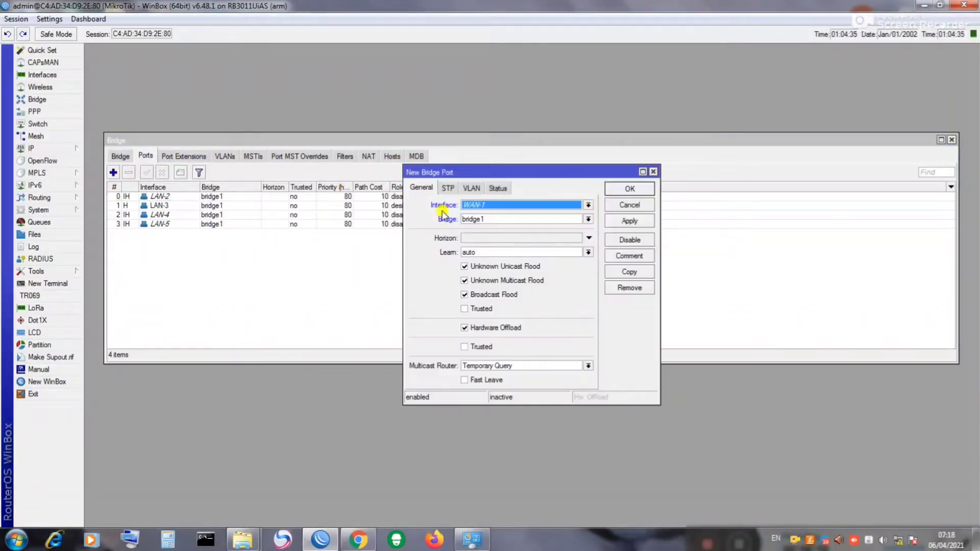
left_click(472, 205)
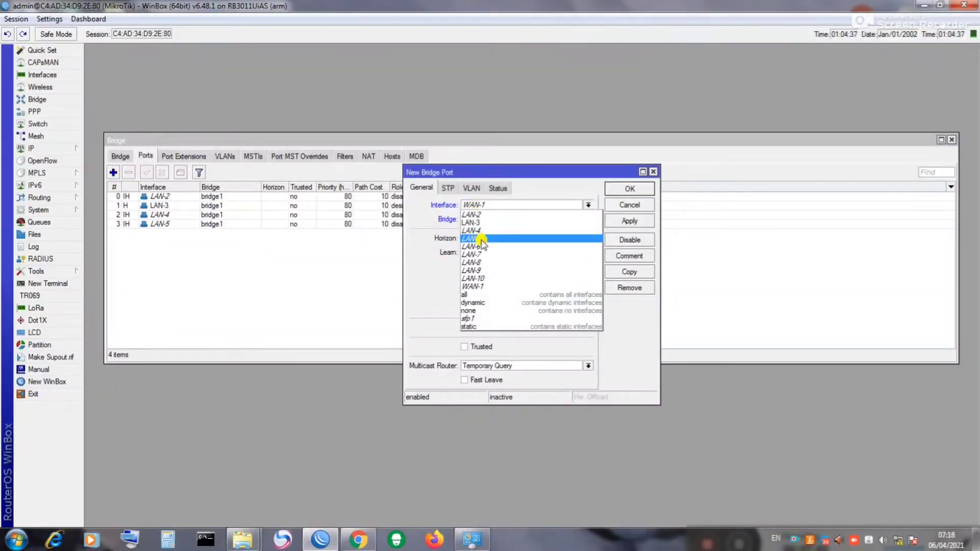
left_click(483, 246)
left_click(632, 221)
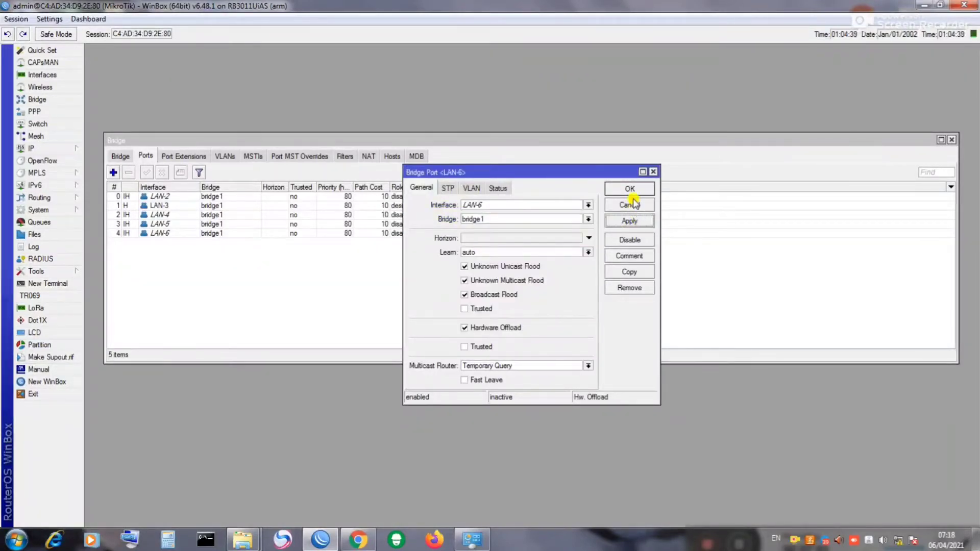
left_click(631, 189)
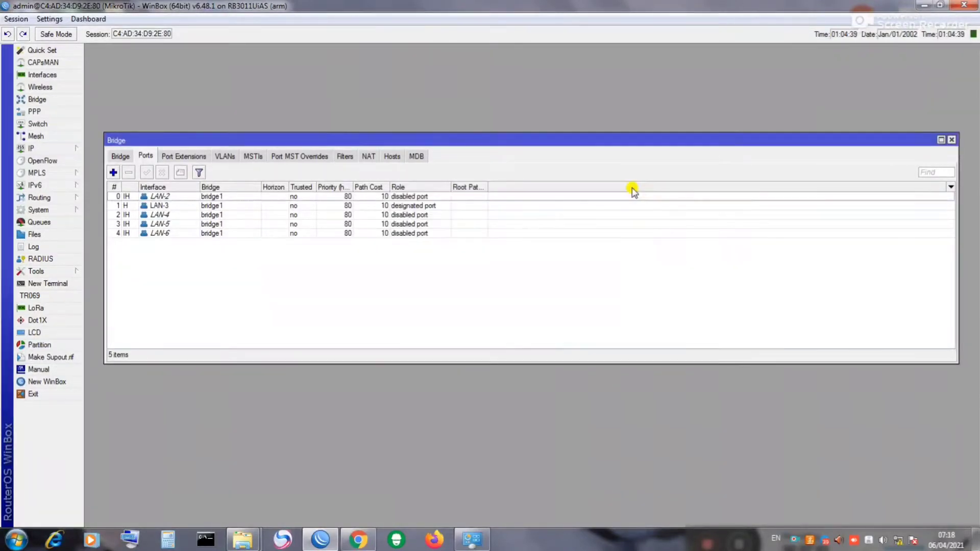
Step: Add LAN-7 and LAN-9 as bridge1 ports
left_click(113, 172)
left_click(477, 205)
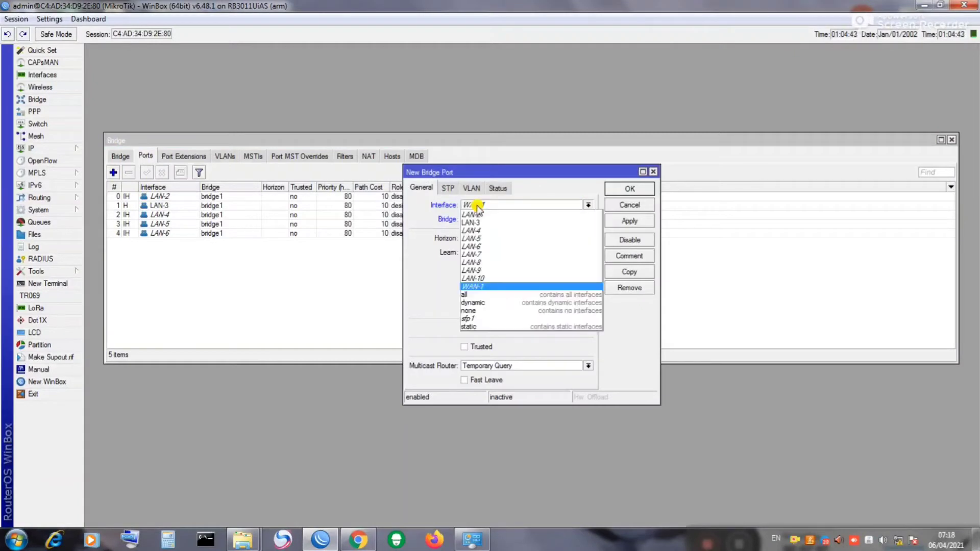
left_click(478, 254)
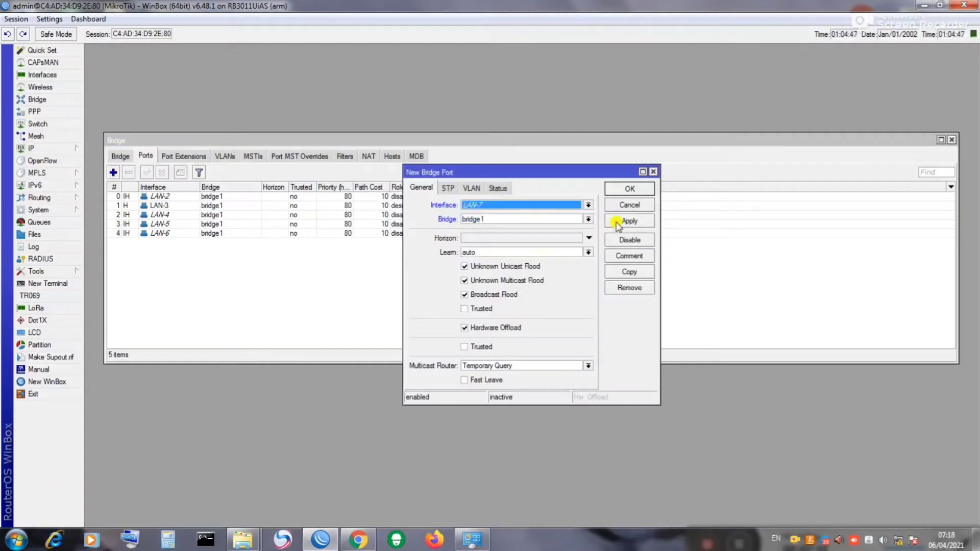
left_click(624, 221)
left_click(629, 190)
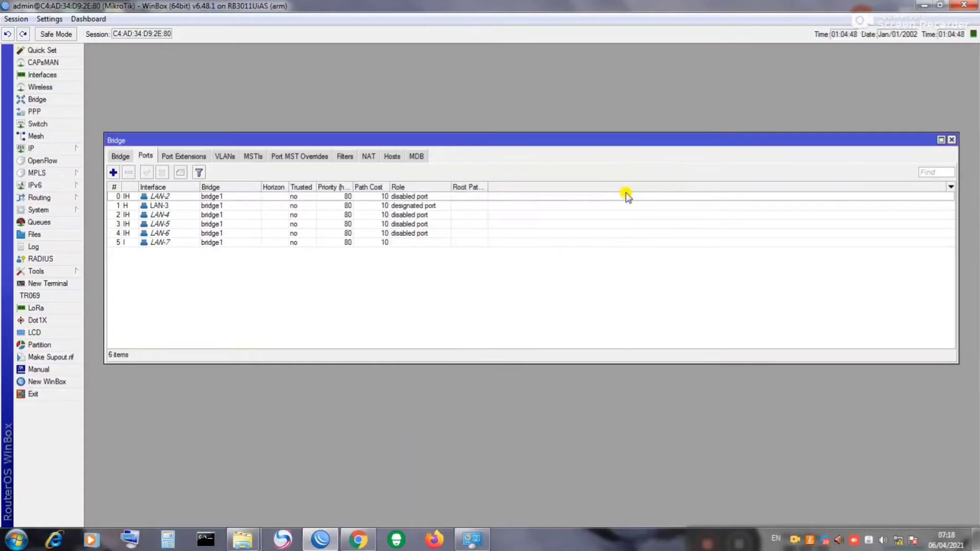
left_click(113, 173)
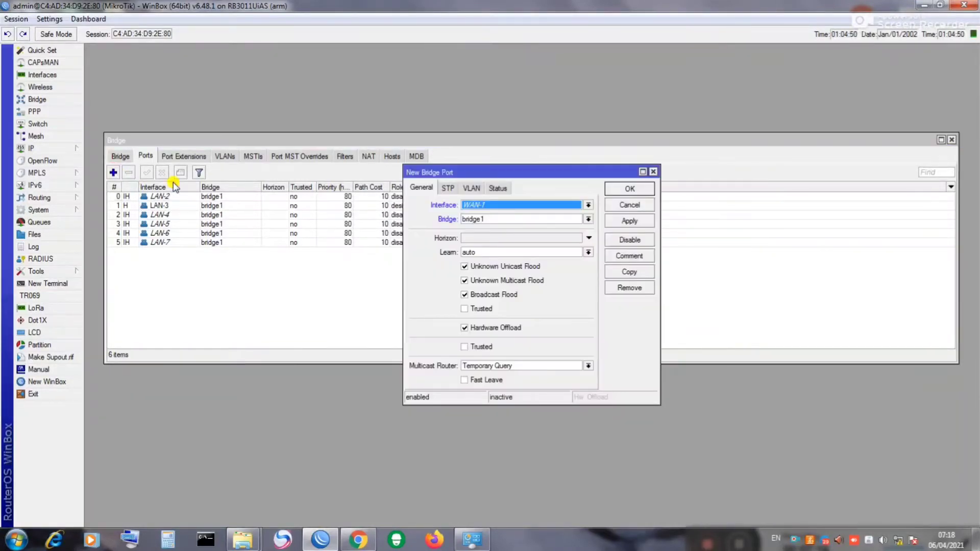
left_click(588, 206)
left_click(533, 258)
left_click(629, 221)
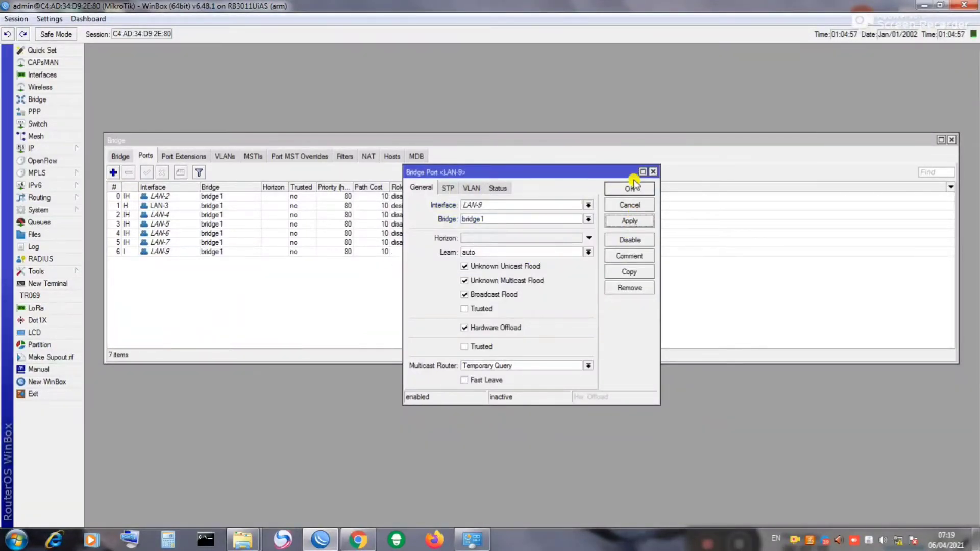
left_click(633, 190)
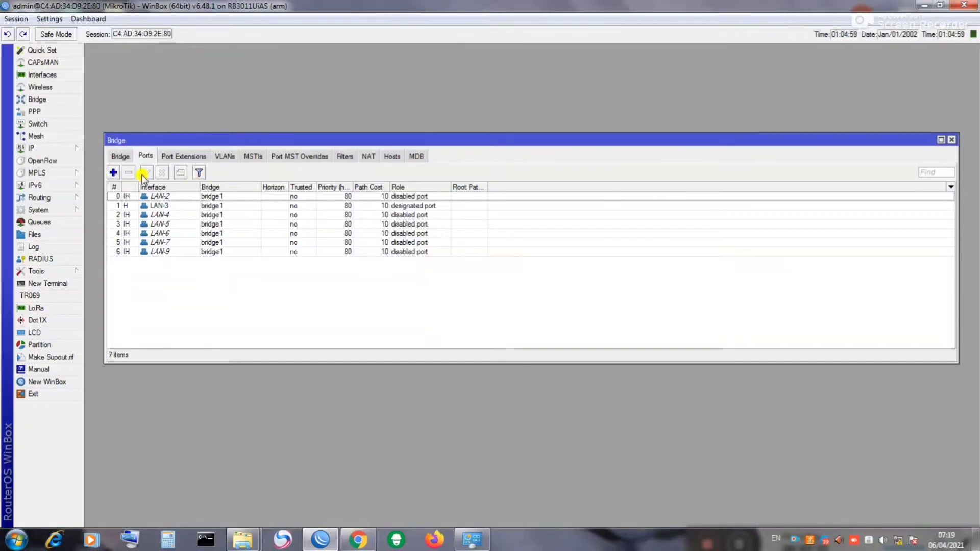
Step: Add LAN-10 as a bridge1 port and close the Bridge window
left_click(113, 173)
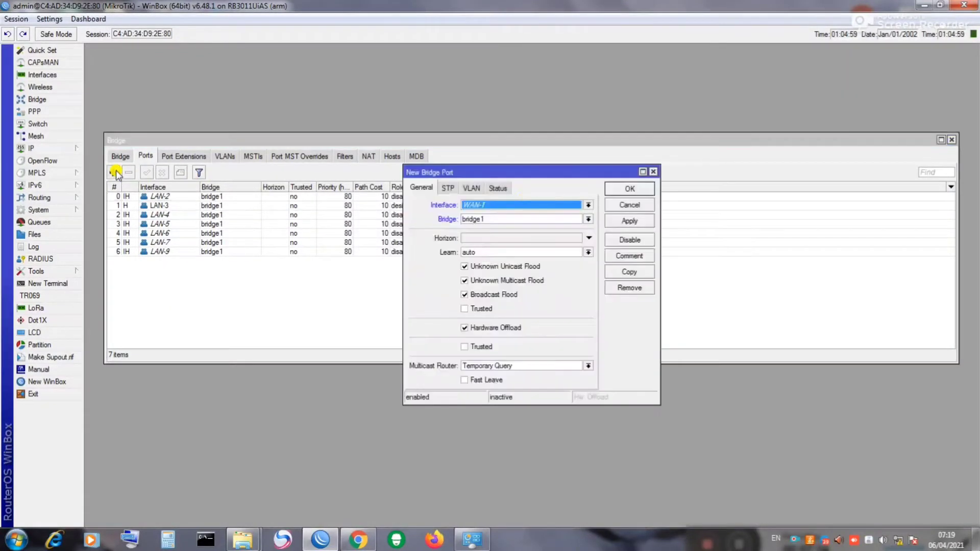
left_click(526, 203)
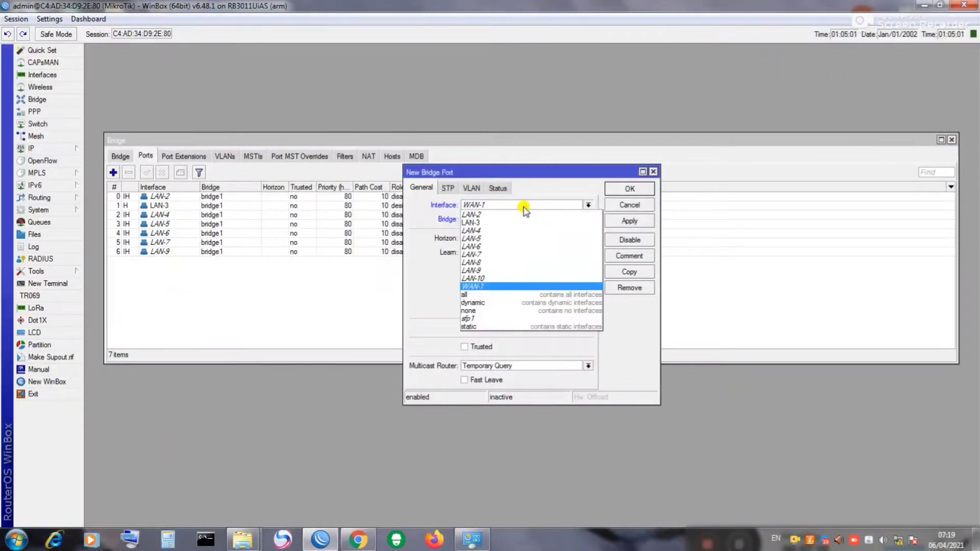
left_click(480, 279)
left_click(631, 221)
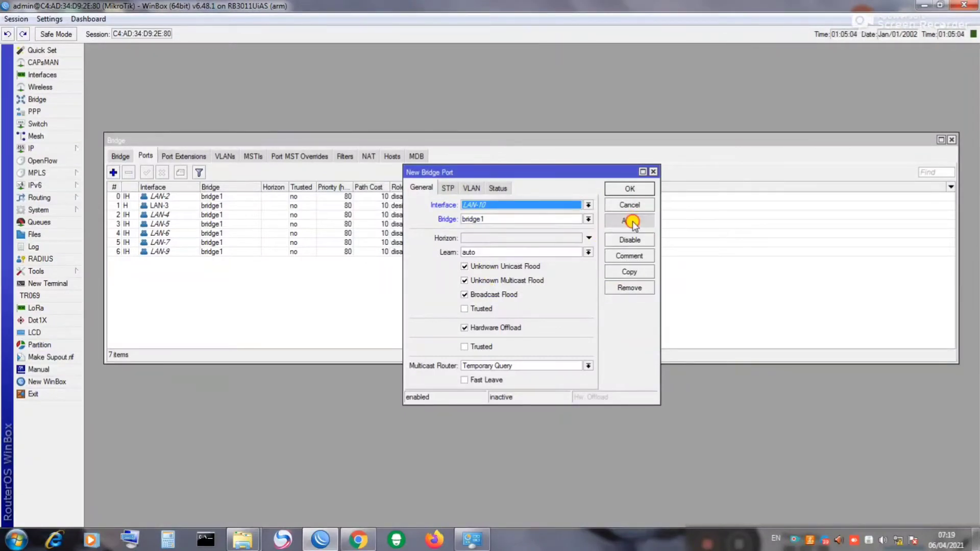
left_click(632, 189)
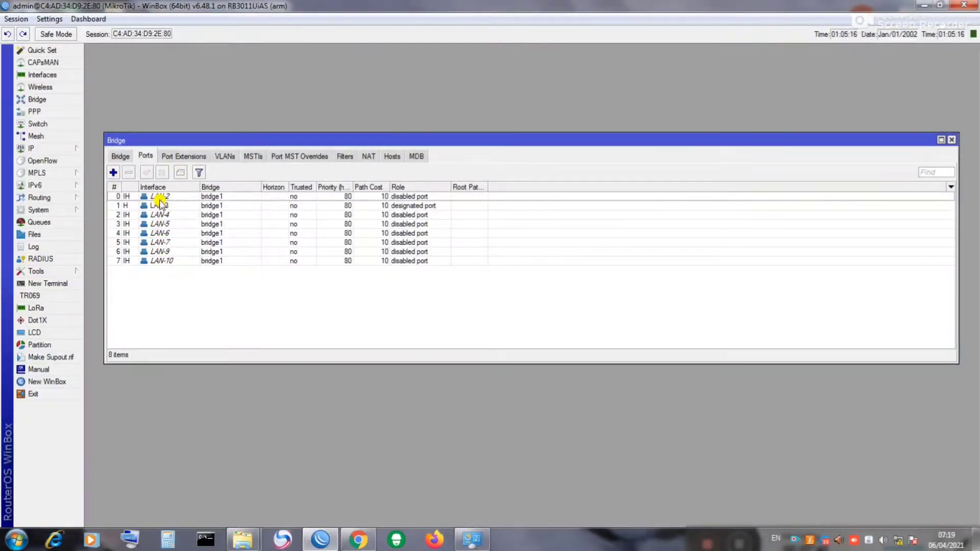
left_click(953, 140)
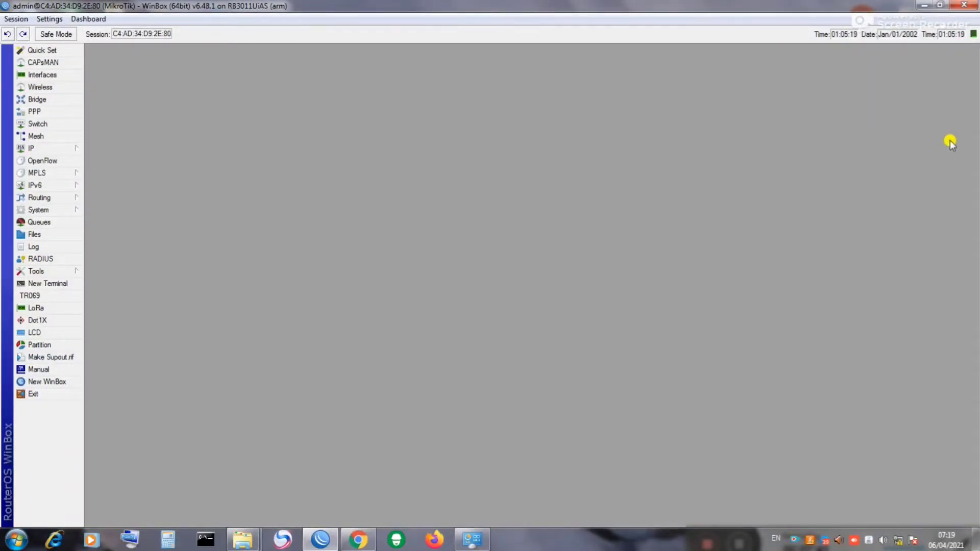
Step: Add a new IP address entry and enter 192.168.120.1/22
left_click(45, 146)
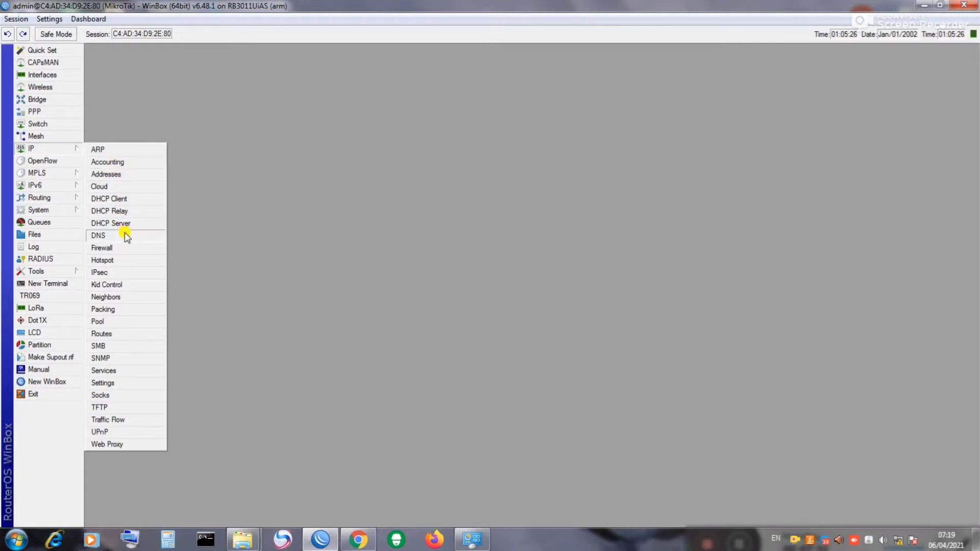
left_click(112, 176)
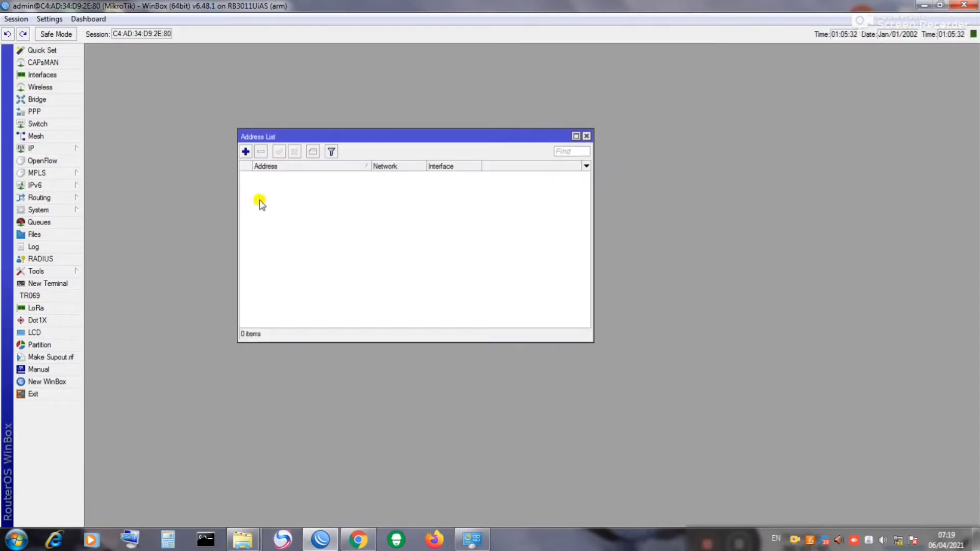
left_click(246, 152)
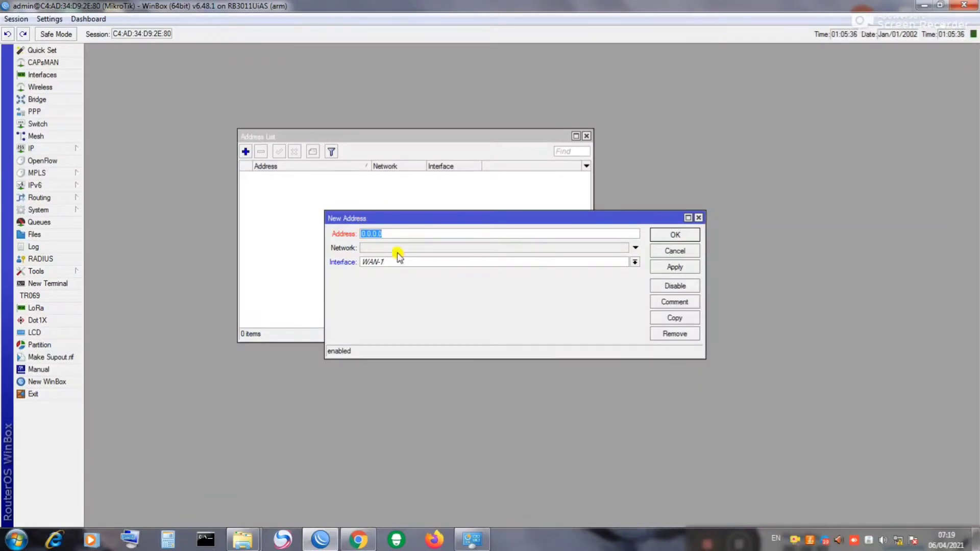
left_click(401, 234)
left_click_drag(402, 233, 364, 233)
type("192.168.120.1/22")
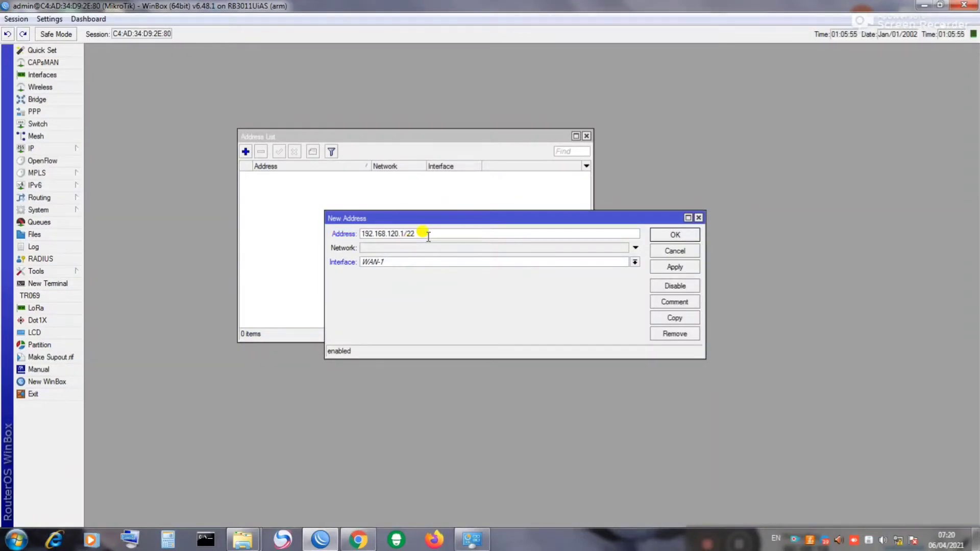
left_click_drag(428, 236, 355, 239)
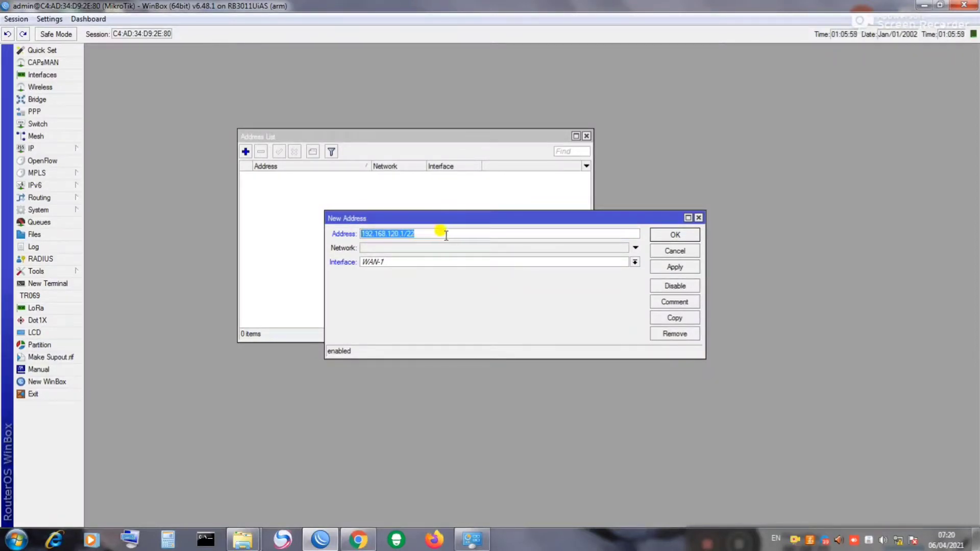
left_click(416, 236)
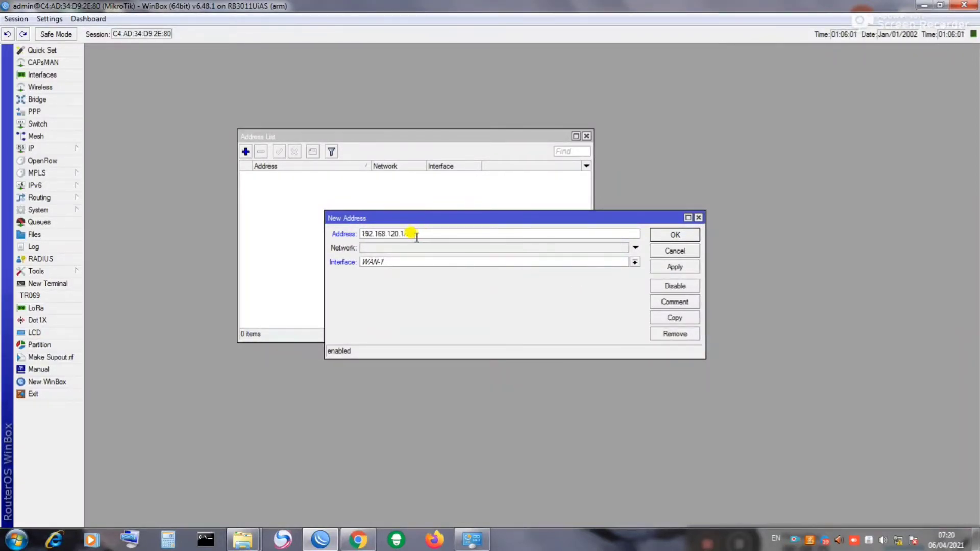
key("BackSpace")
key("BackSpace")
key("BackSpace")
key("BackSpace")
left_click(412, 233)
Step: Assign 192.168.120.1/22 to interface bridge1 and save the entry
left_click(633, 262)
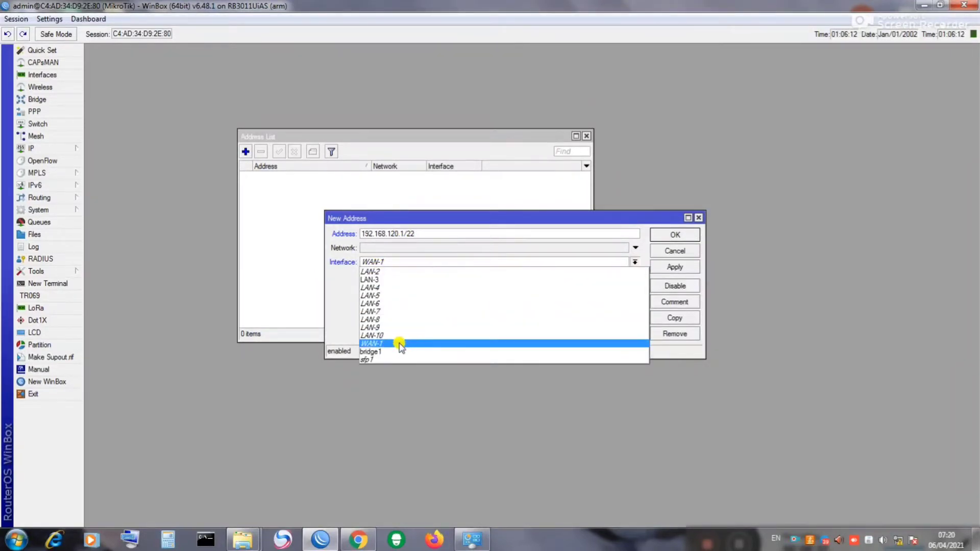
left_click(378, 352)
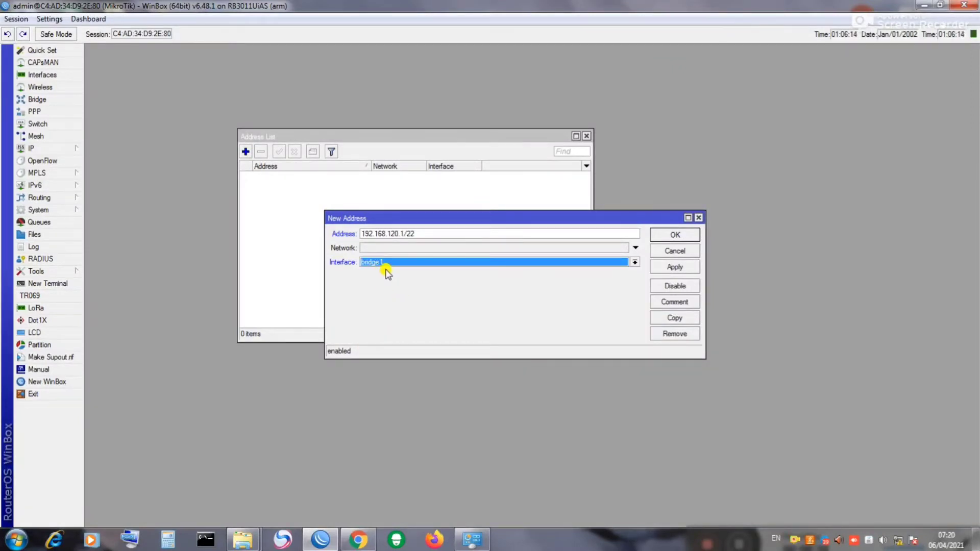
left_click(687, 269)
left_click(676, 236)
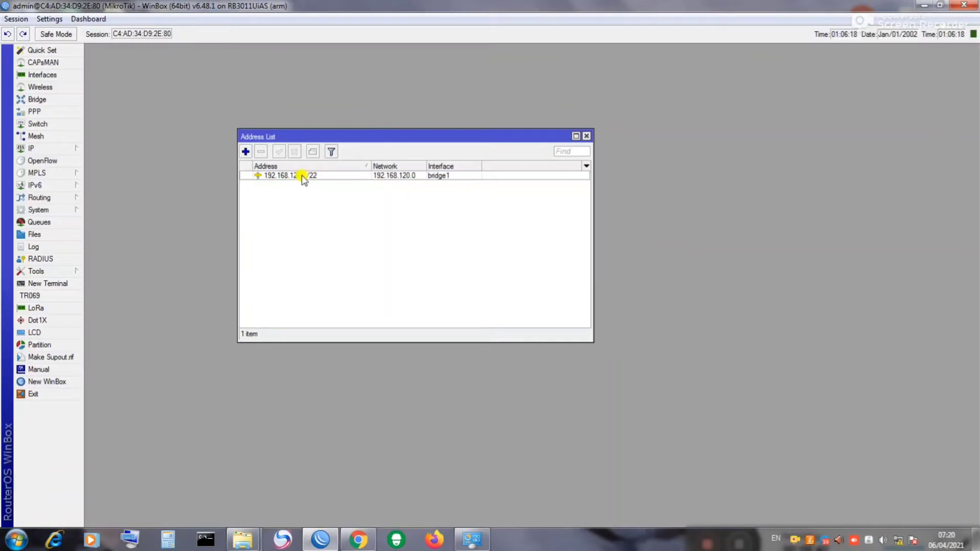
left_click(588, 137)
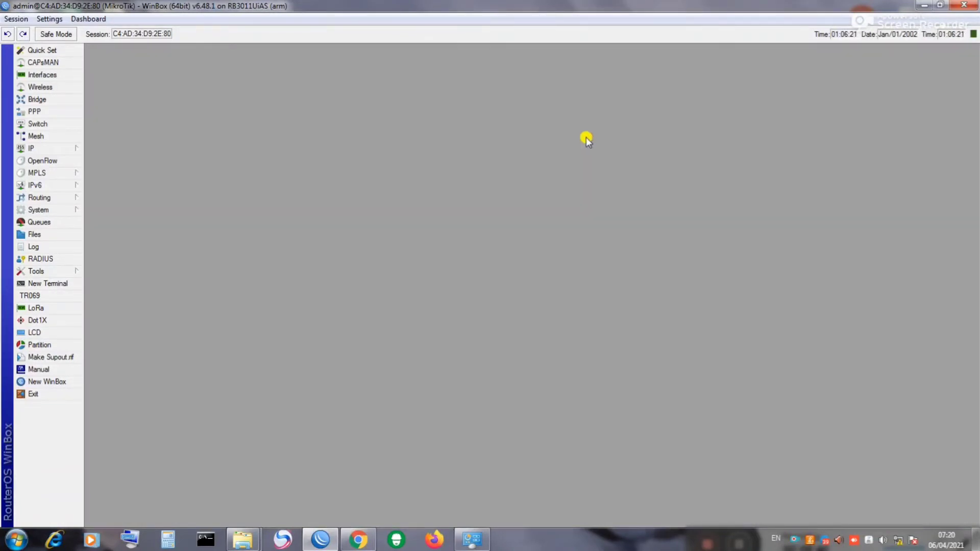
left_click(35, 149)
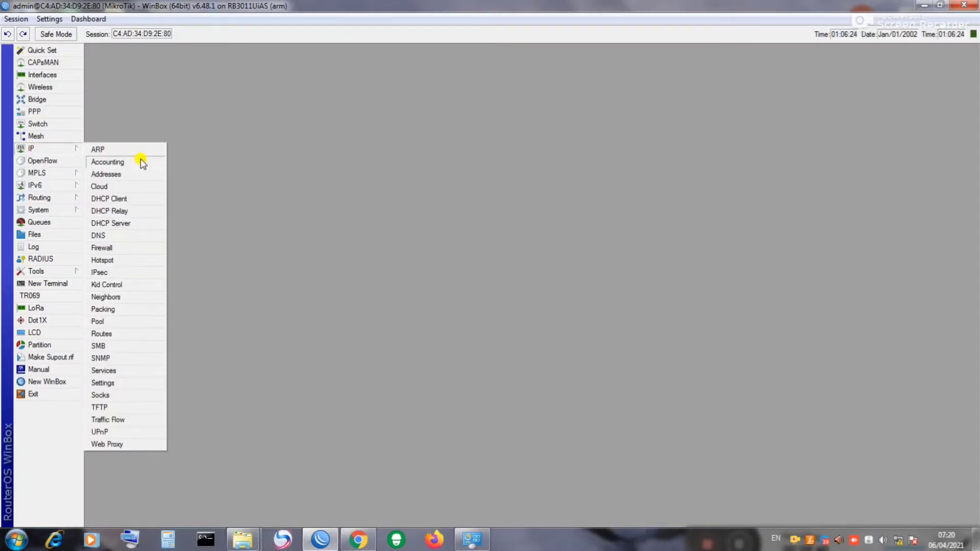
left_click(101, 237)
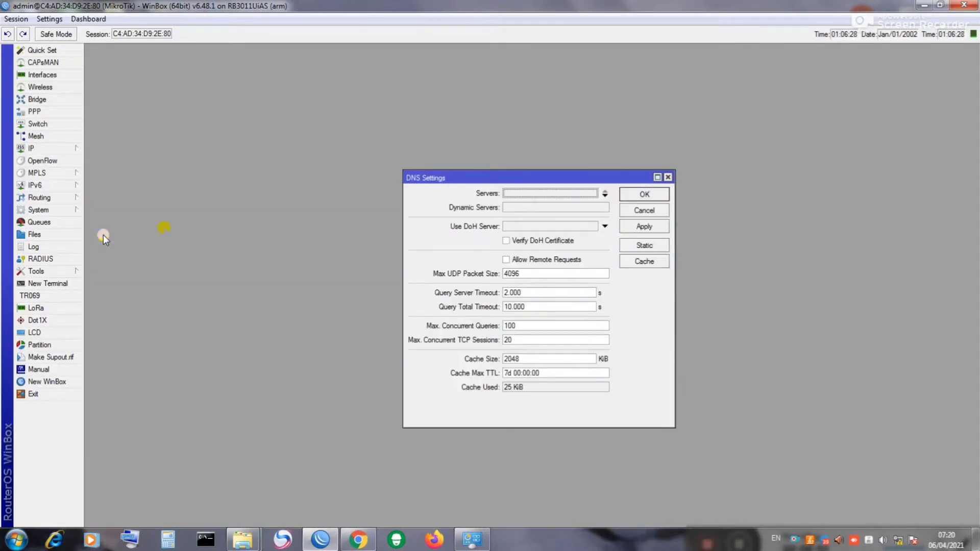
left_click(526, 193)
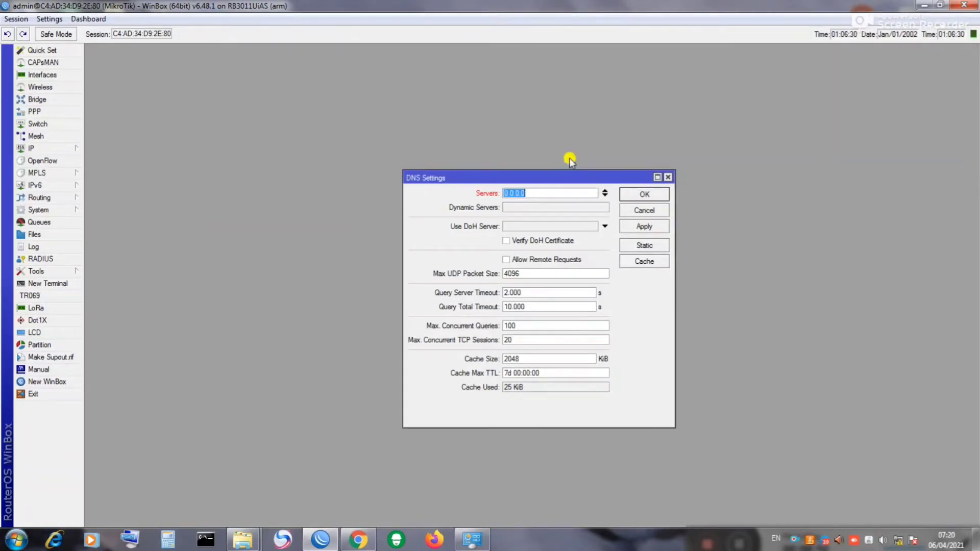
type("8.8.8.8")
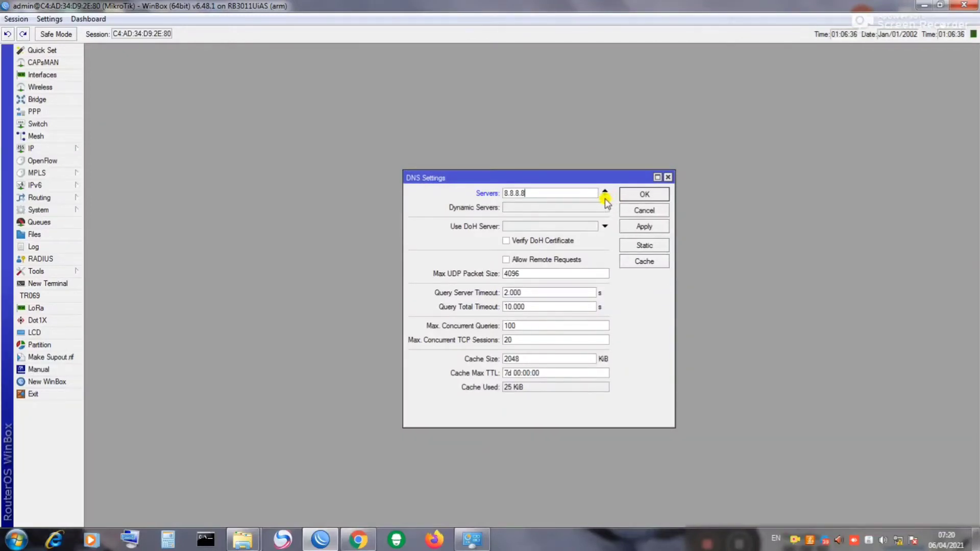
left_click(605, 198)
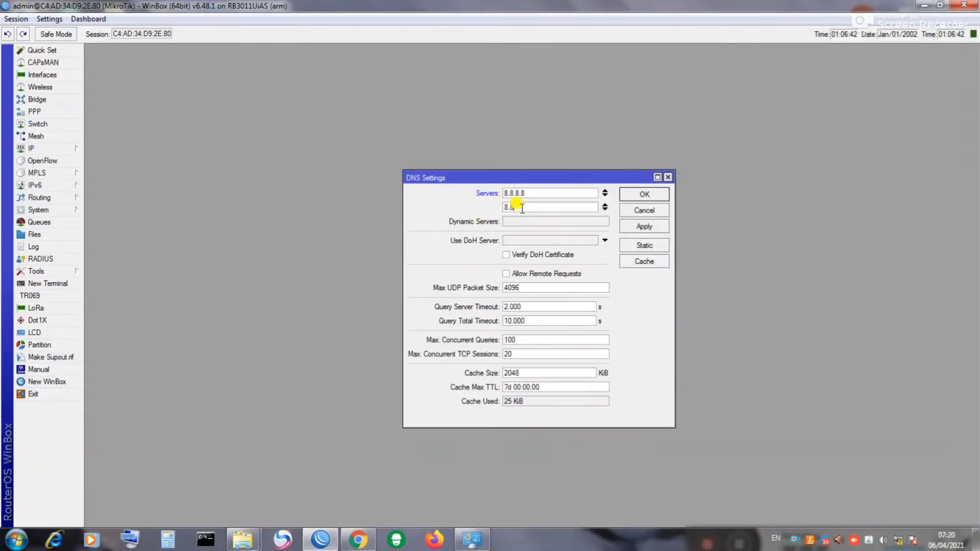
type("8.8.4.4")
left_click(508, 275)
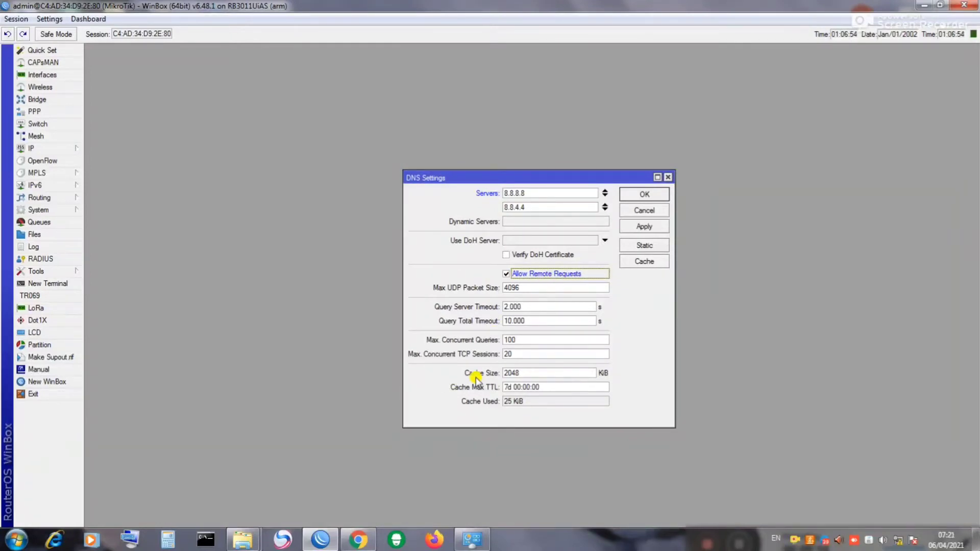
left_click_drag(525, 373, 500, 366)
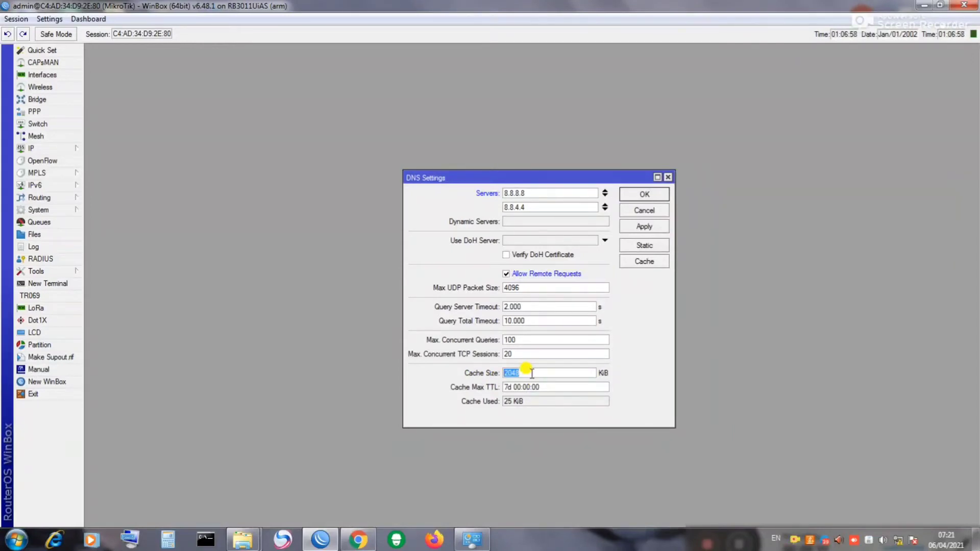
type("10000")
left_click(649, 227)
left_click(644, 194)
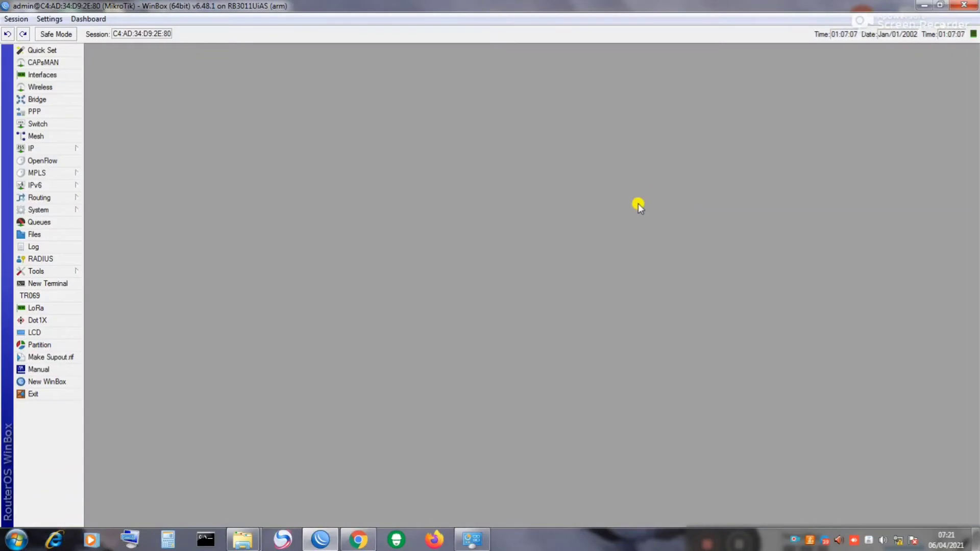
Step: Open the IP Hotspot window's Servers list and launch Hotspot Setup
left_click(30, 149)
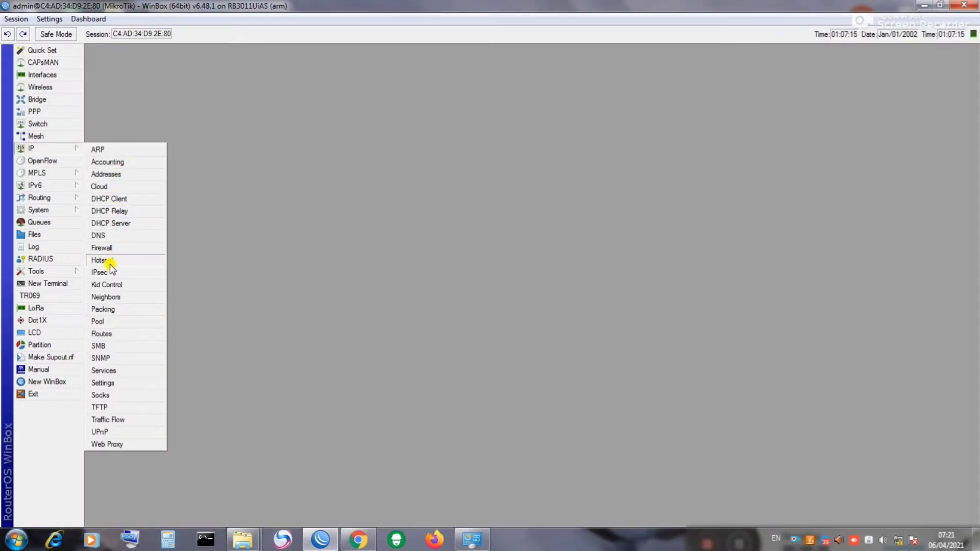
left_click(66, 149)
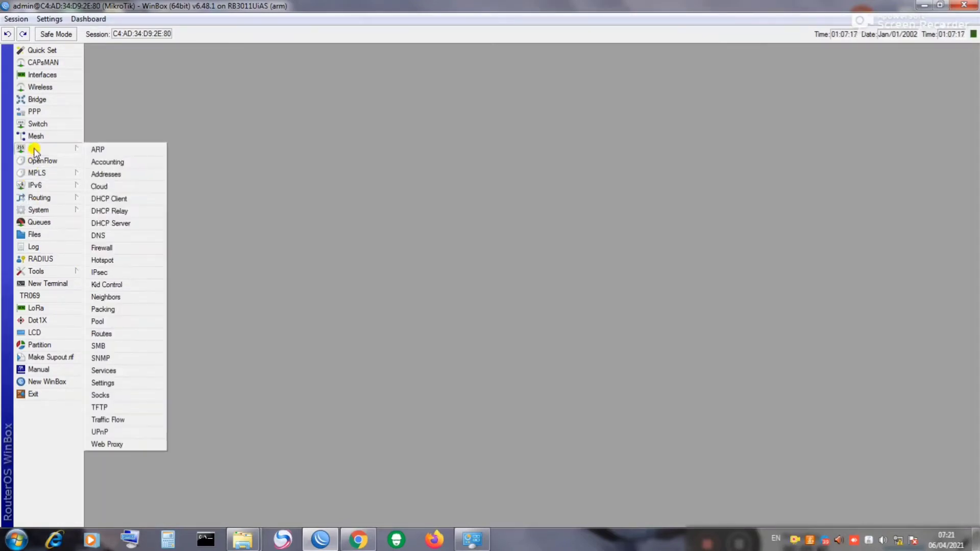
left_click(102, 260)
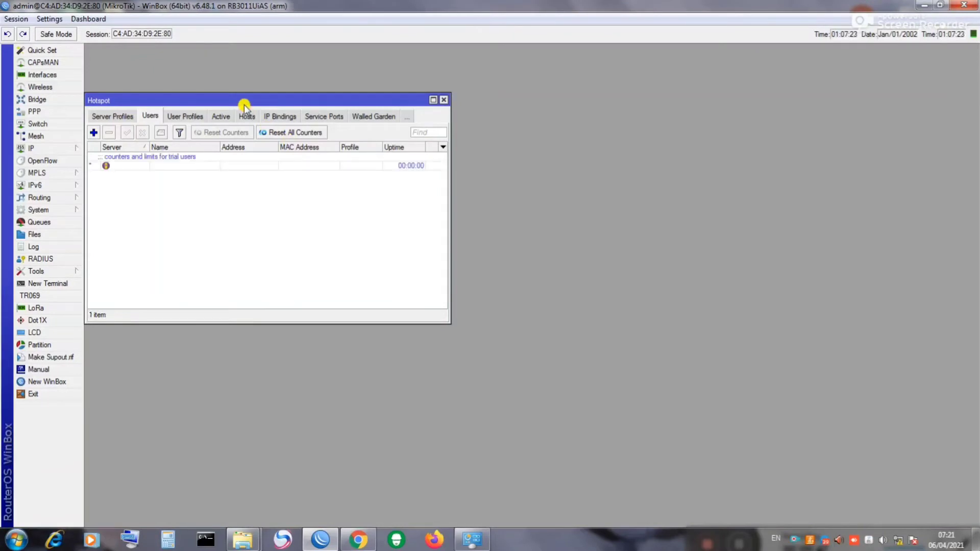
left_click_drag(242, 100, 401, 98)
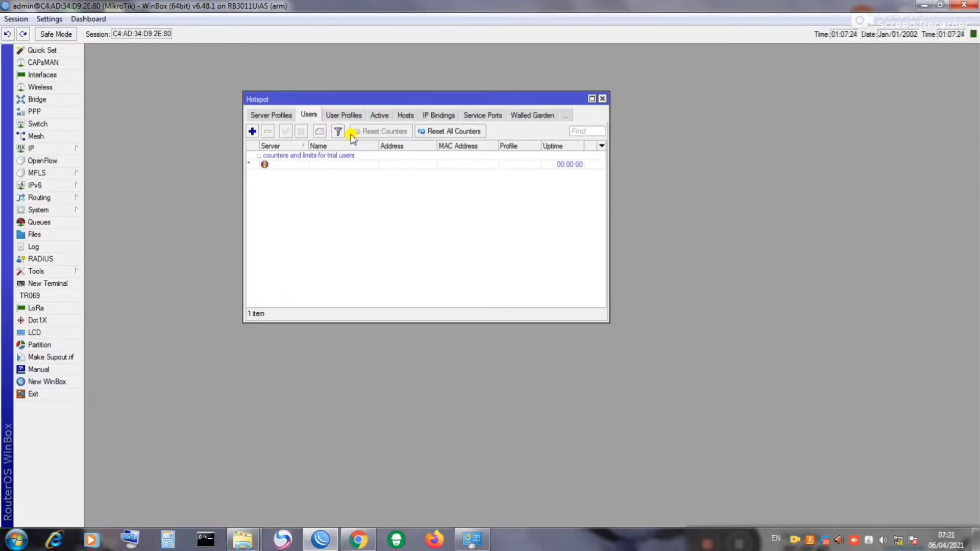
left_click(266, 114)
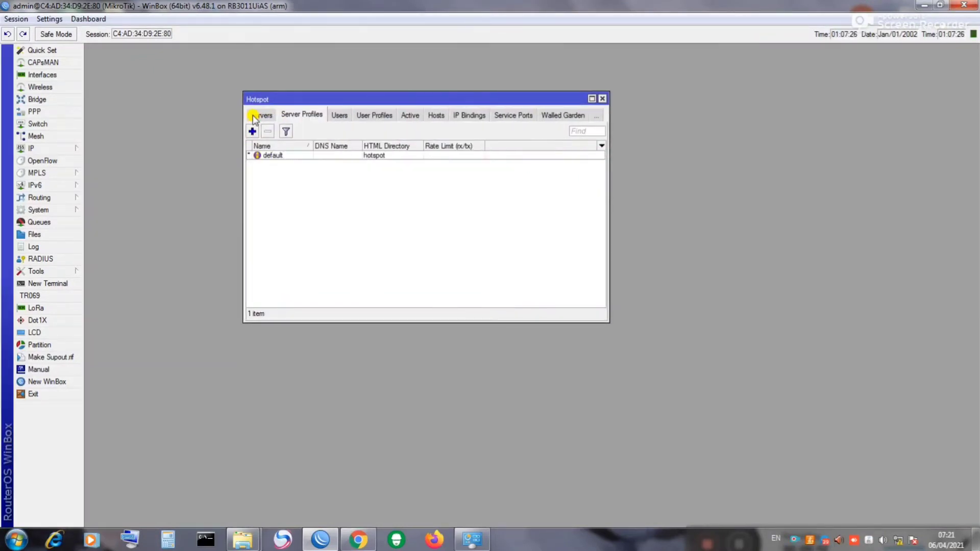
left_click(254, 116)
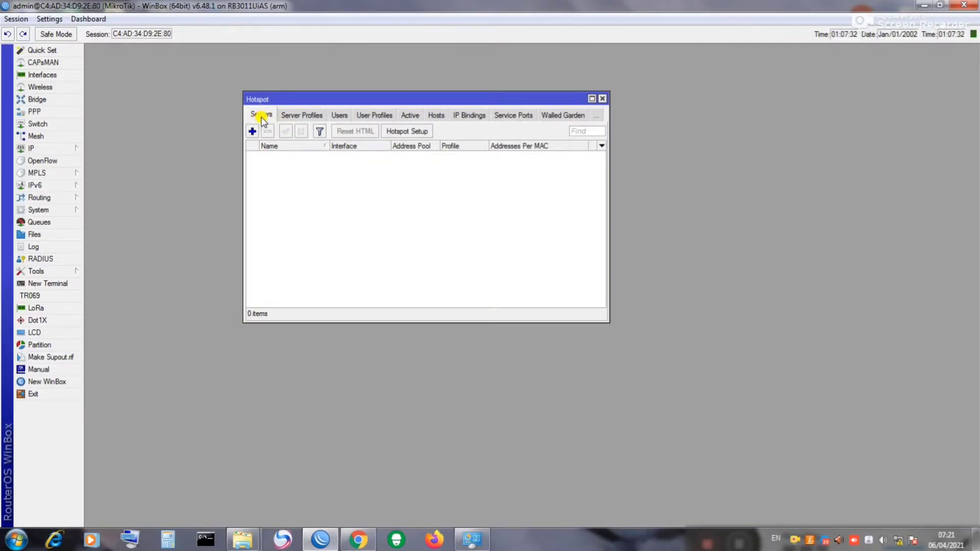
left_click(407, 132)
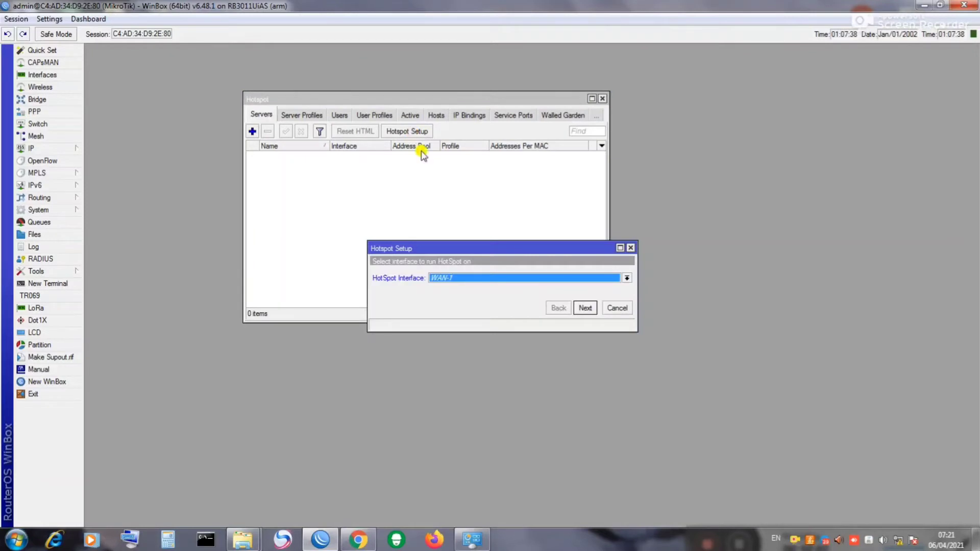
Step: Choose bridge1 as the hotspot interface in the setup wizard
left_click_drag(460, 247, 387, 179)
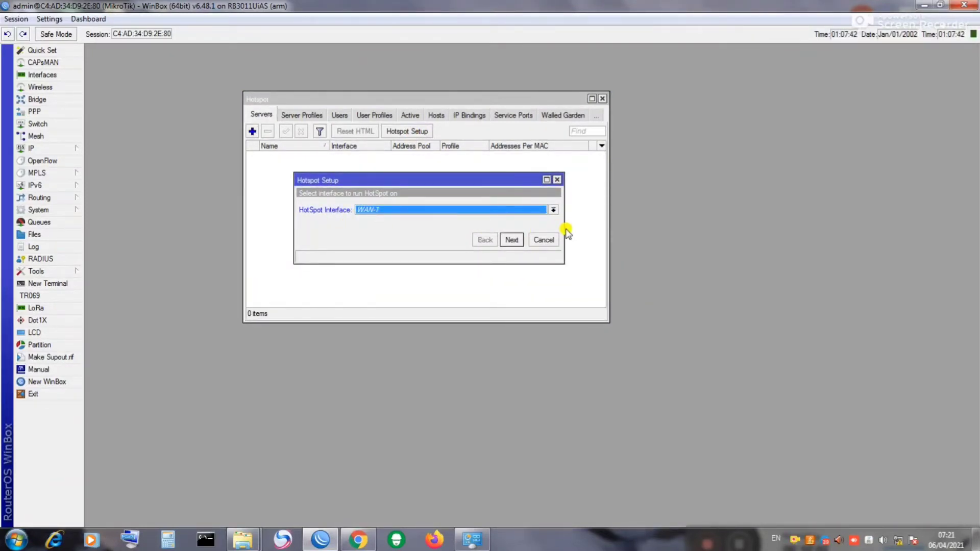
left_click_drag(564, 221, 600, 221)
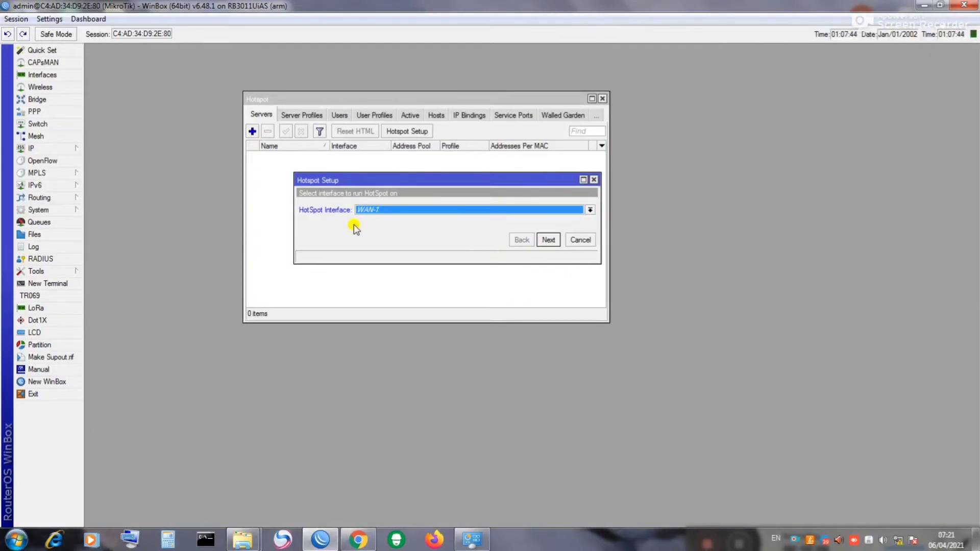
left_click_drag(291, 223, 267, 223)
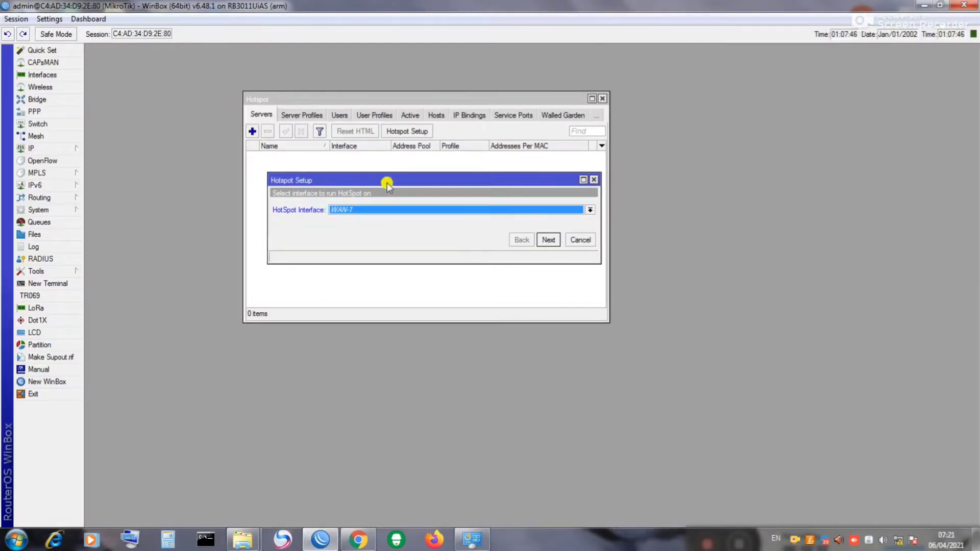
left_click_drag(402, 180, 389, 165)
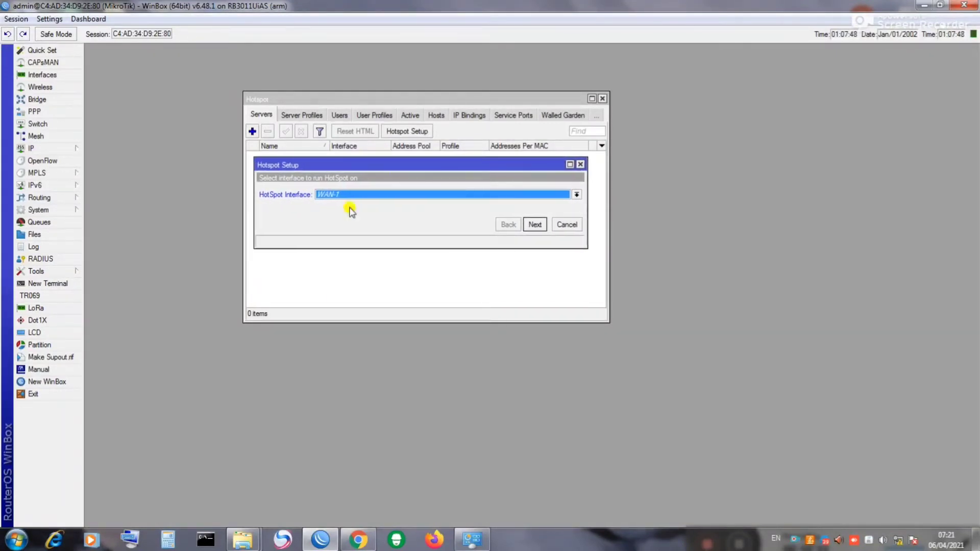
left_click(577, 196)
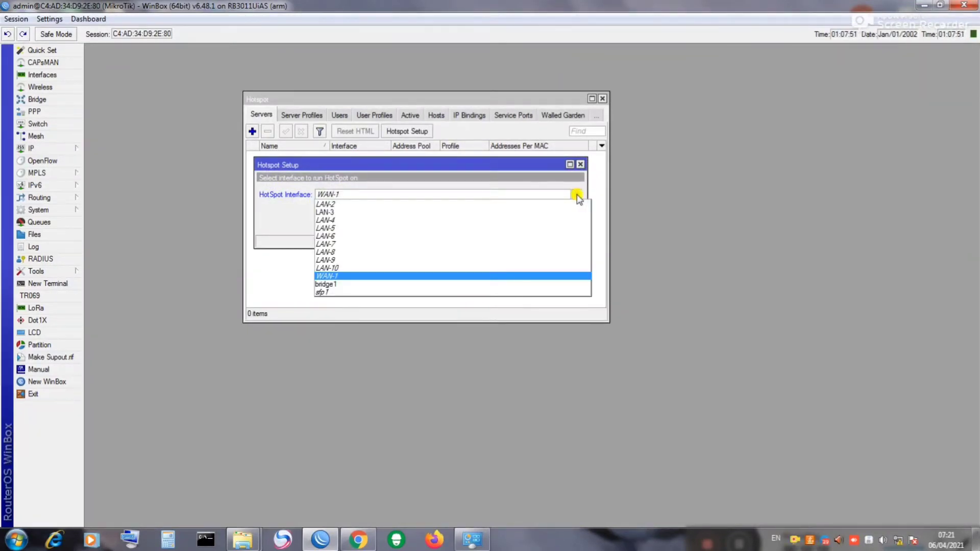
left_click(327, 284)
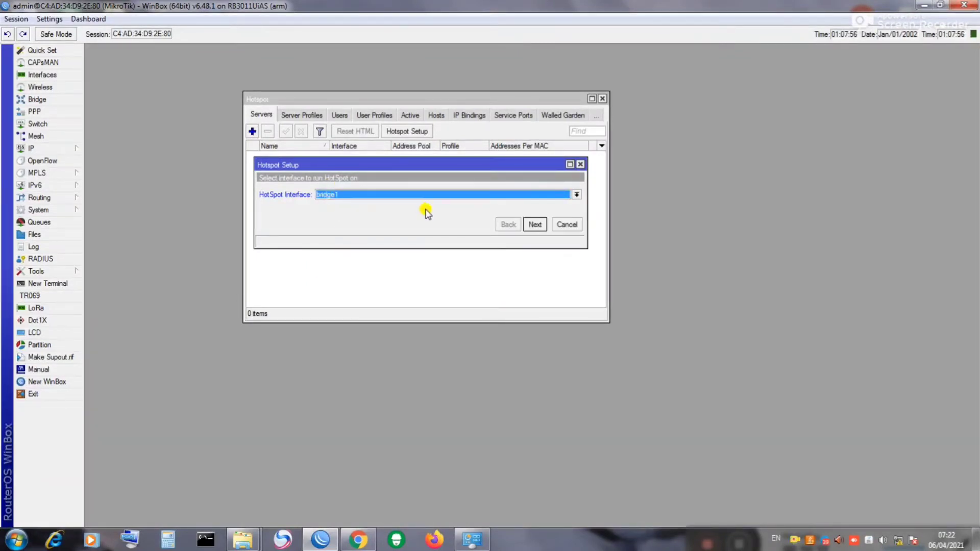
left_click(531, 225)
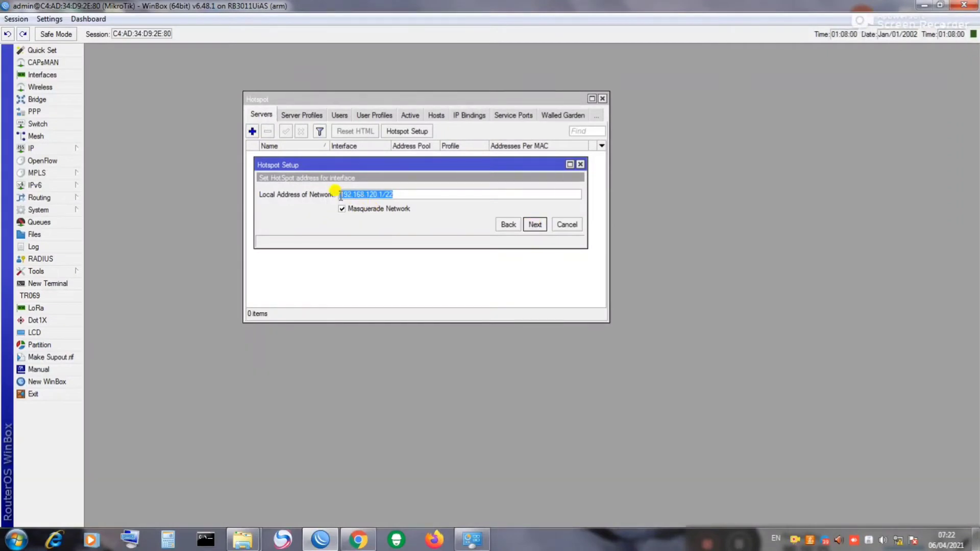
Step: Accept local address 192.168.120.1/22, default pool, no certificate, SMTP 0.0.0.0 and DNS 8.8.8.8/8.8.4.4
left_click(398, 194)
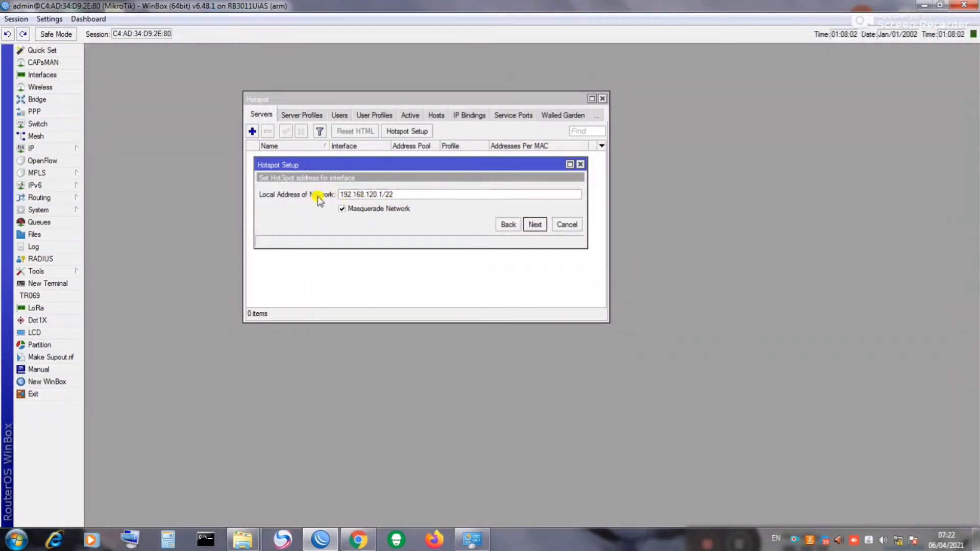
left_click(534, 226)
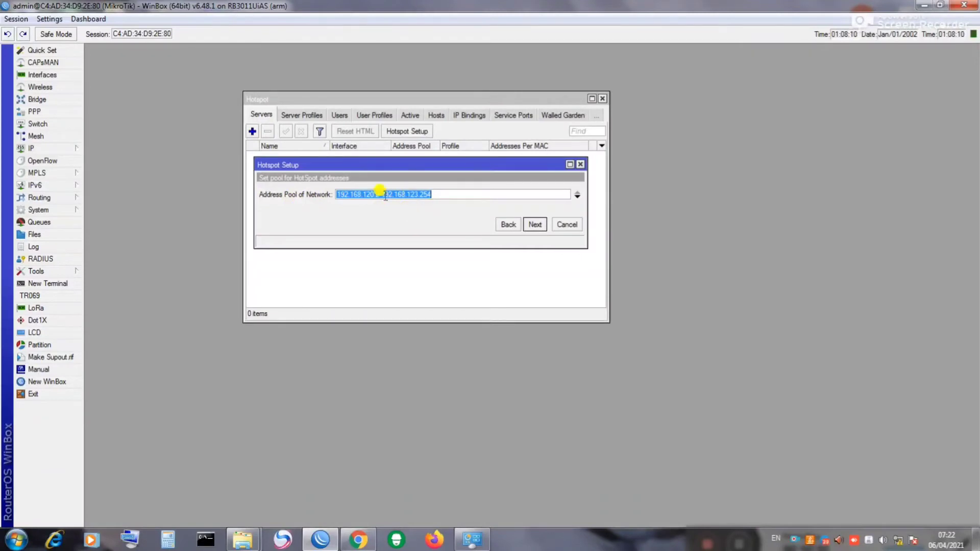
left_click(535, 224)
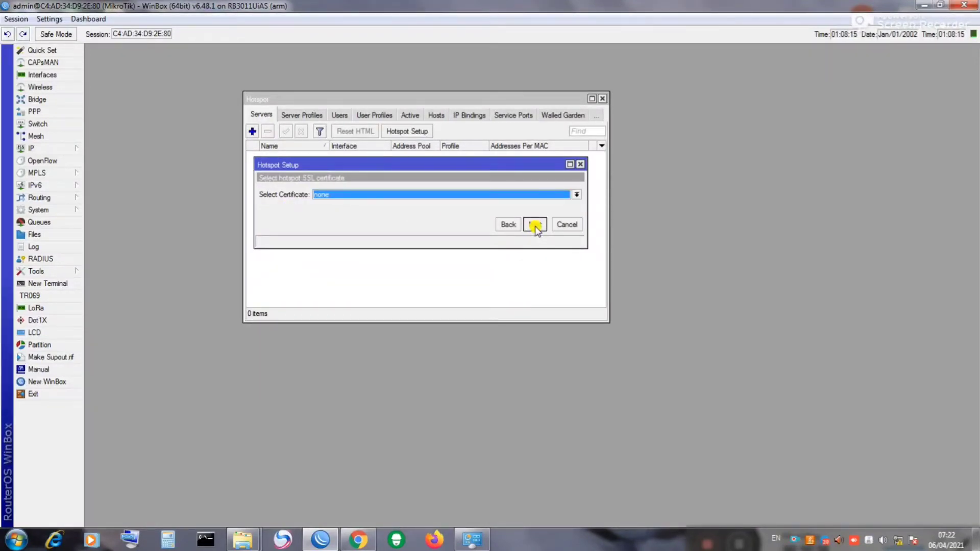
left_click(535, 225)
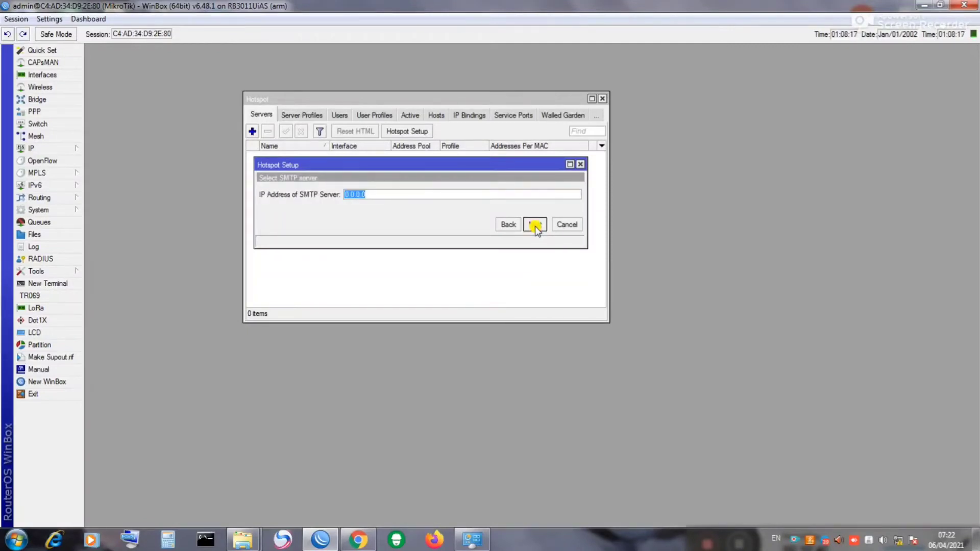
left_click(535, 224)
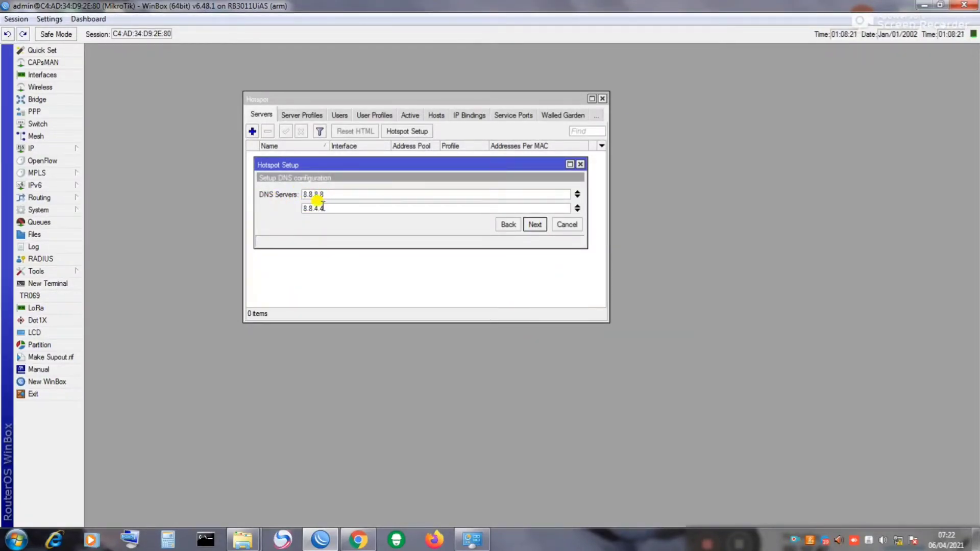
left_click(535, 225)
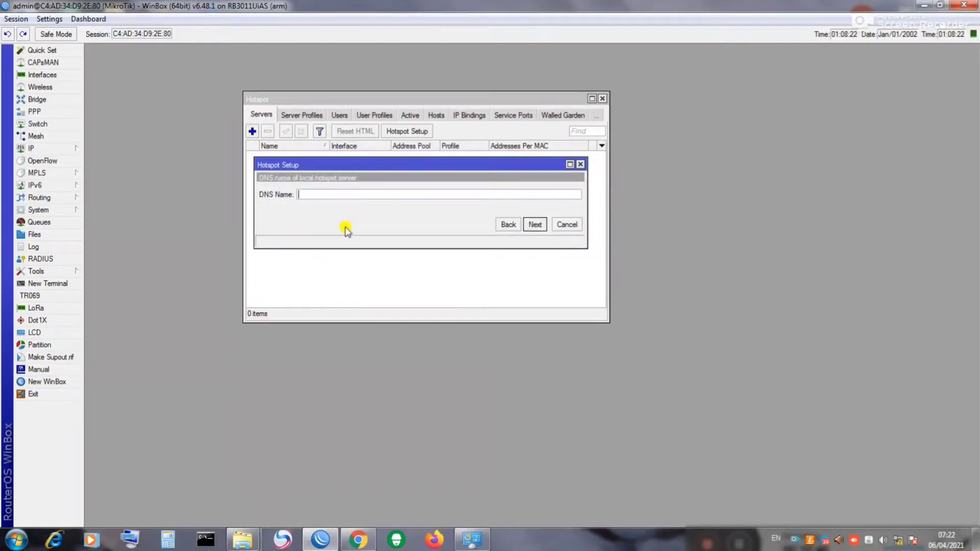
Step: Enter DNS name zila.net and set the local hotspot user's password to complete the wizard
left_click(316, 196)
type("zila.net")
left_click(532, 226)
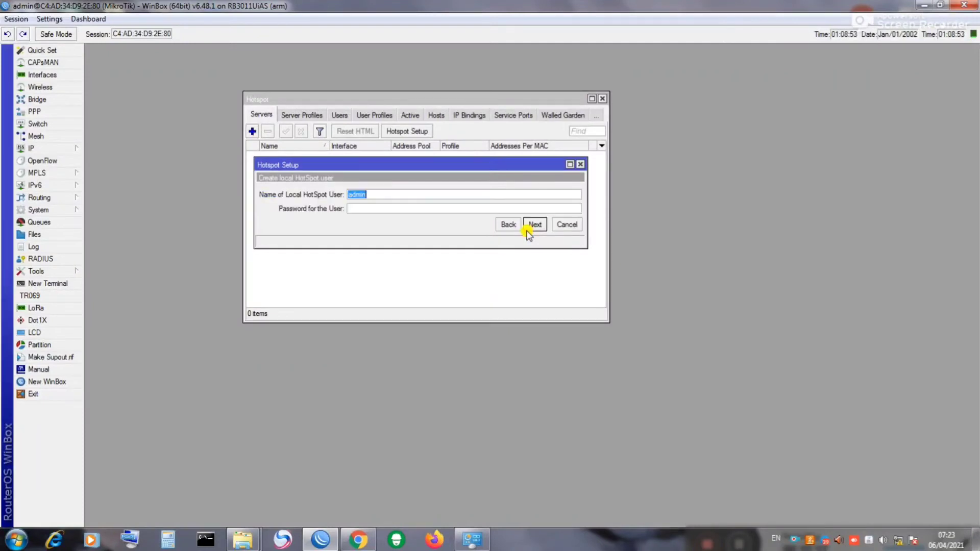
left_click(365, 208)
type("12345678")
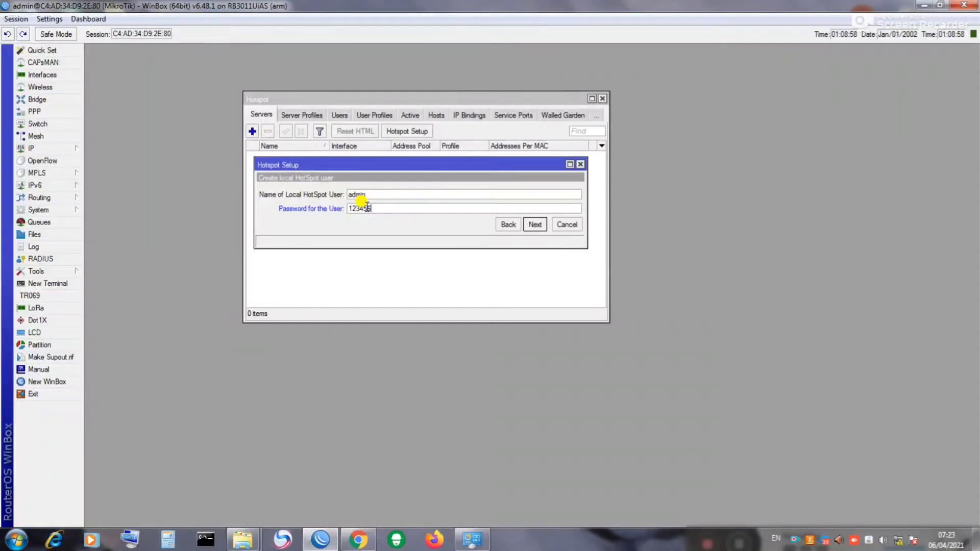
left_click(530, 225)
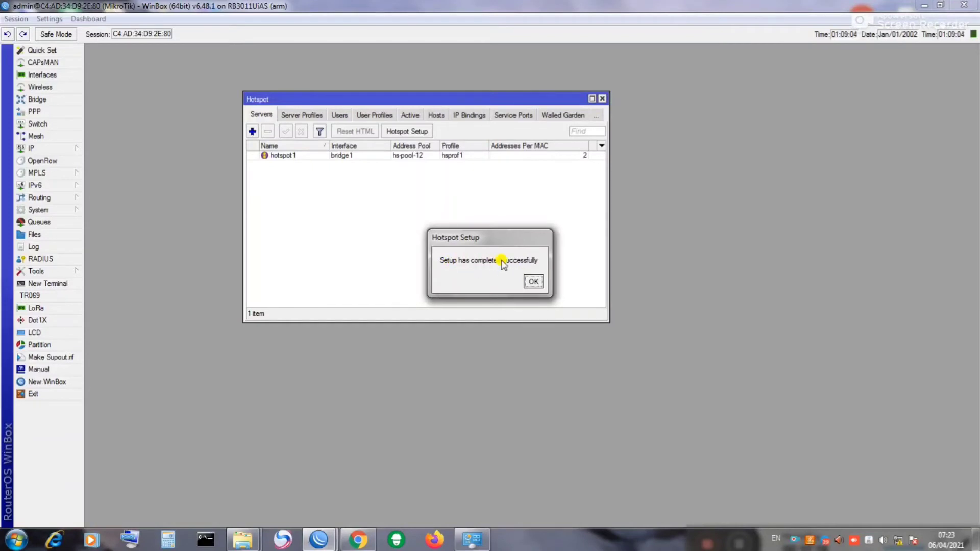
Step: Dismiss the completion notice and change hotspot1's Addresses Per MAC from 2 to 1
left_click(533, 282)
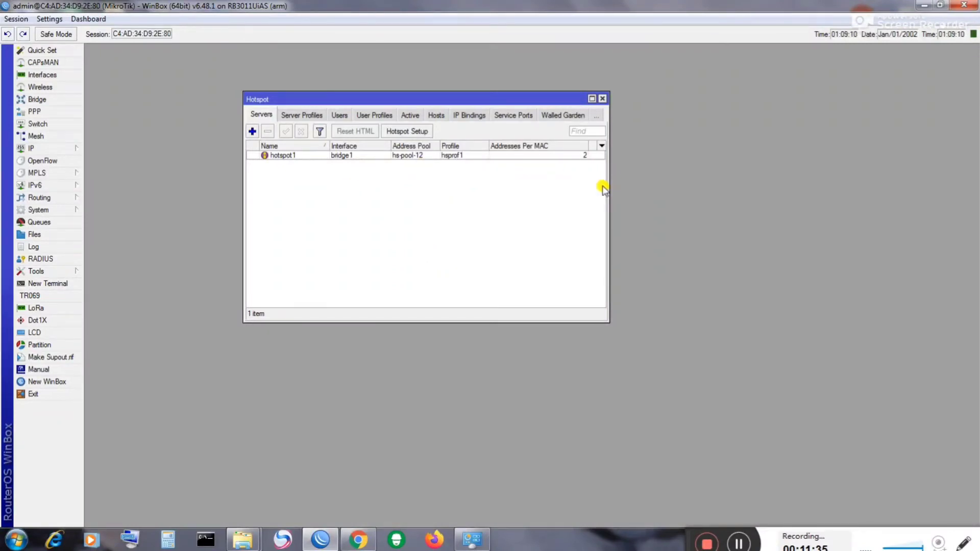
left_click_drag(607, 193, 750, 193)
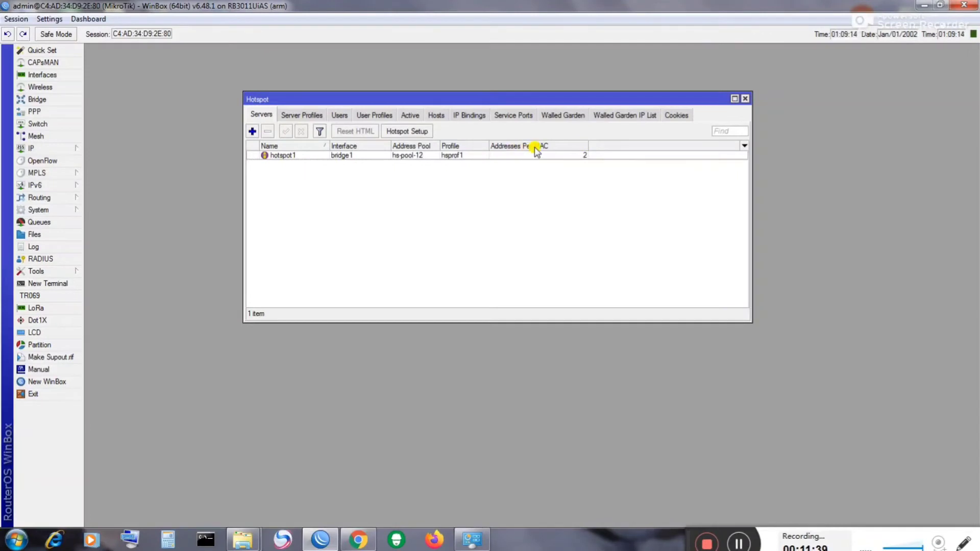
double_click(580, 156)
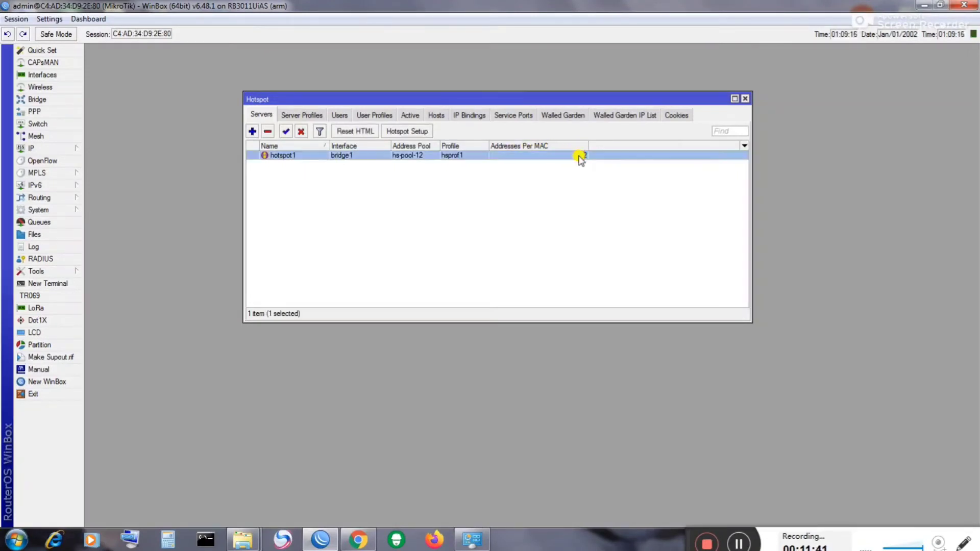
double_click(489, 320)
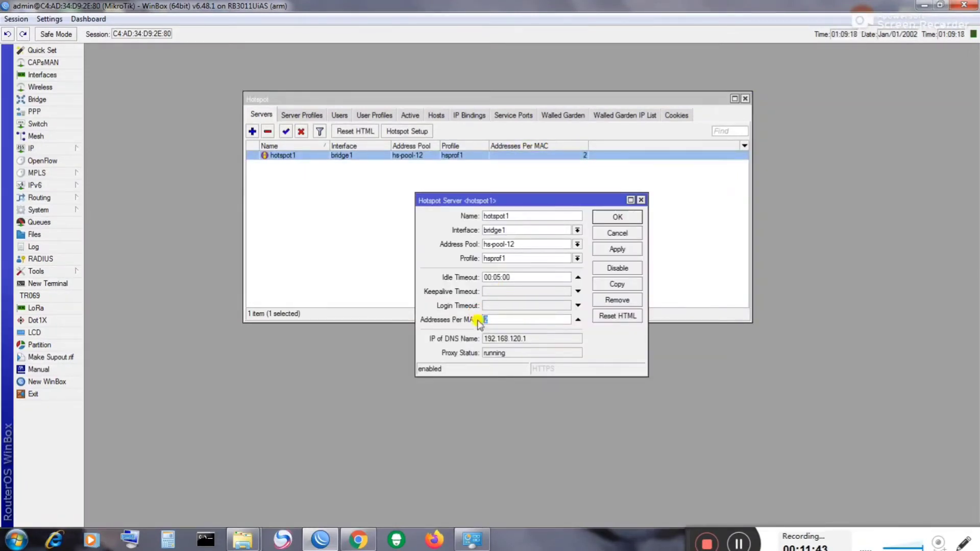
type("1")
left_click(608, 249)
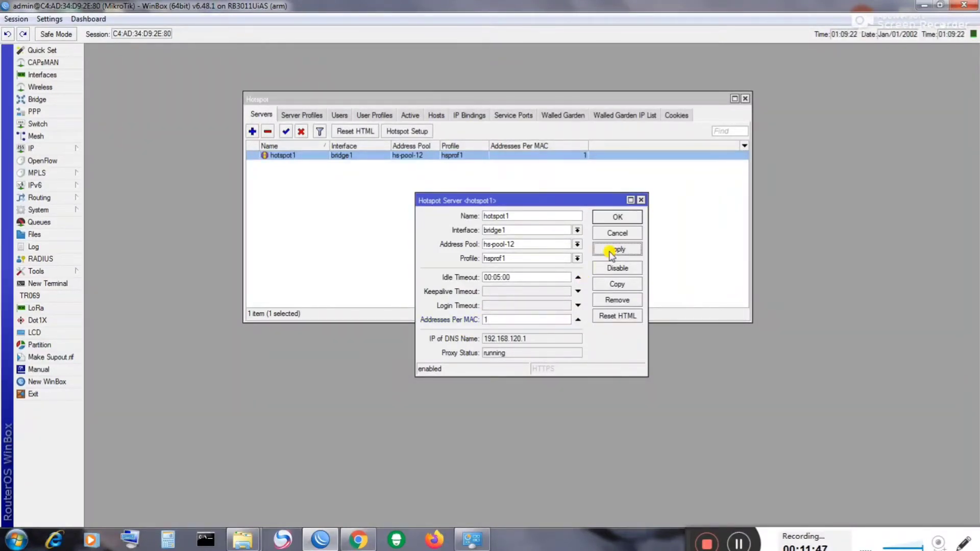
left_click(613, 216)
left_click(610, 222)
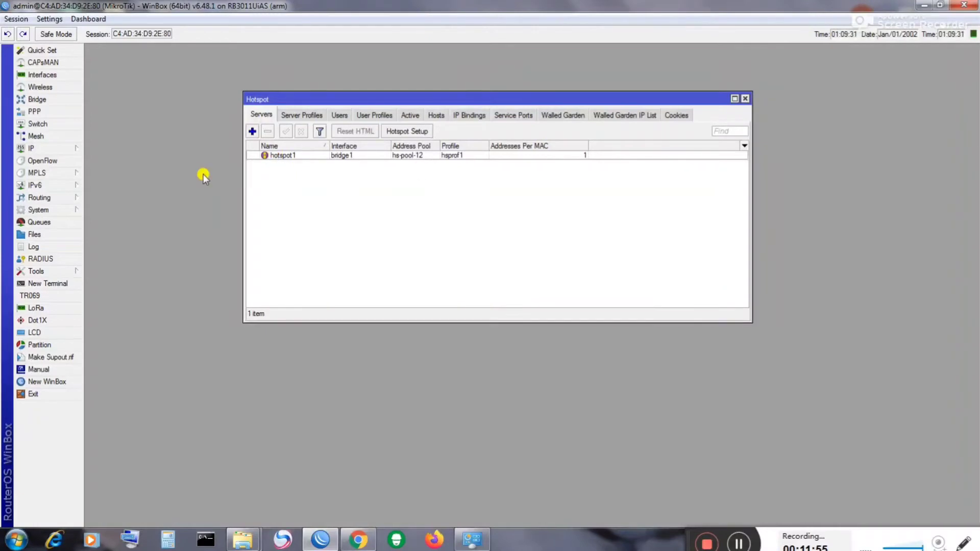
left_click_drag(315, 101, 477, 83)
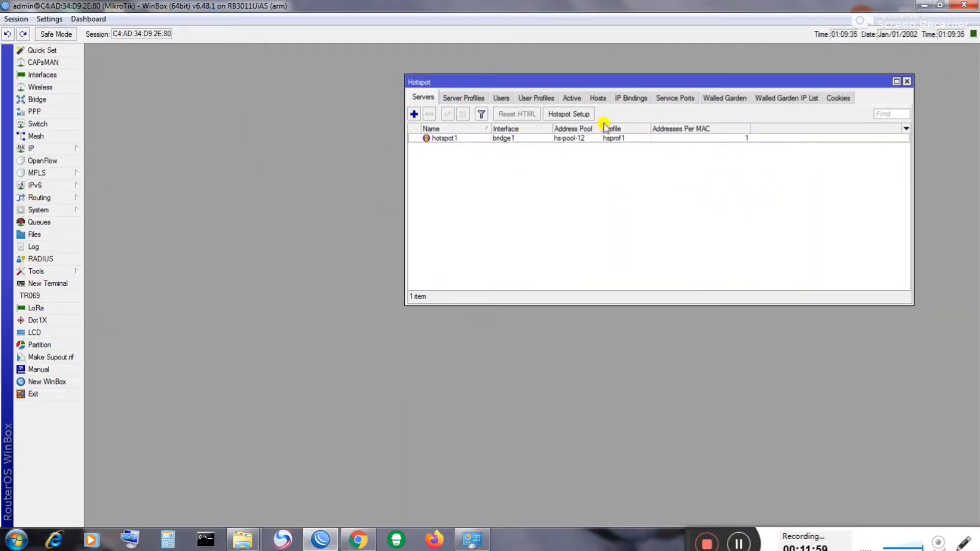
left_click(42, 149)
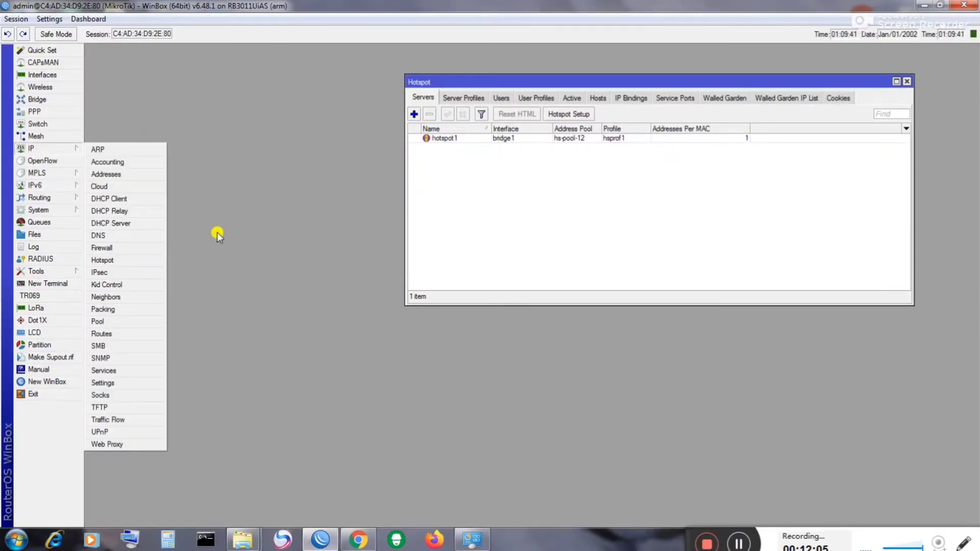
left_click(127, 248)
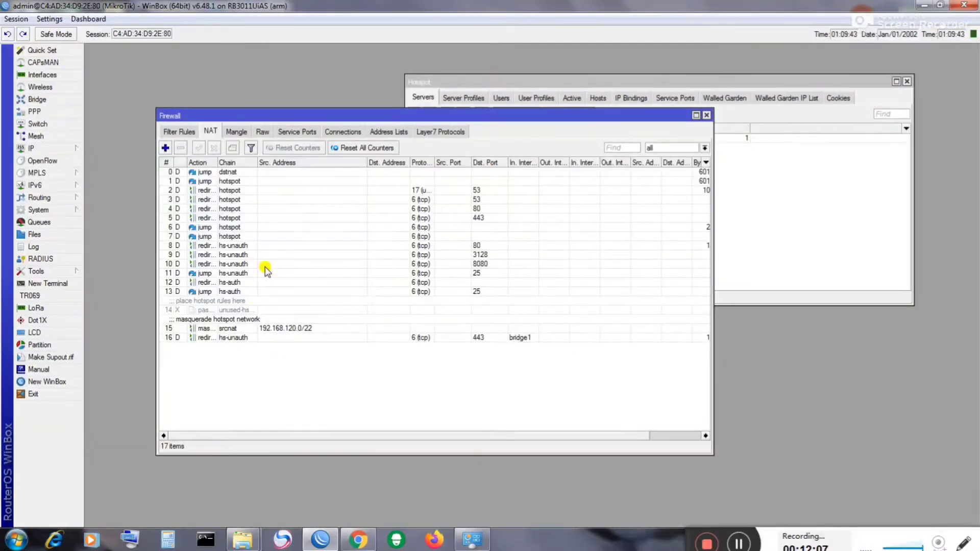
left_click(187, 133)
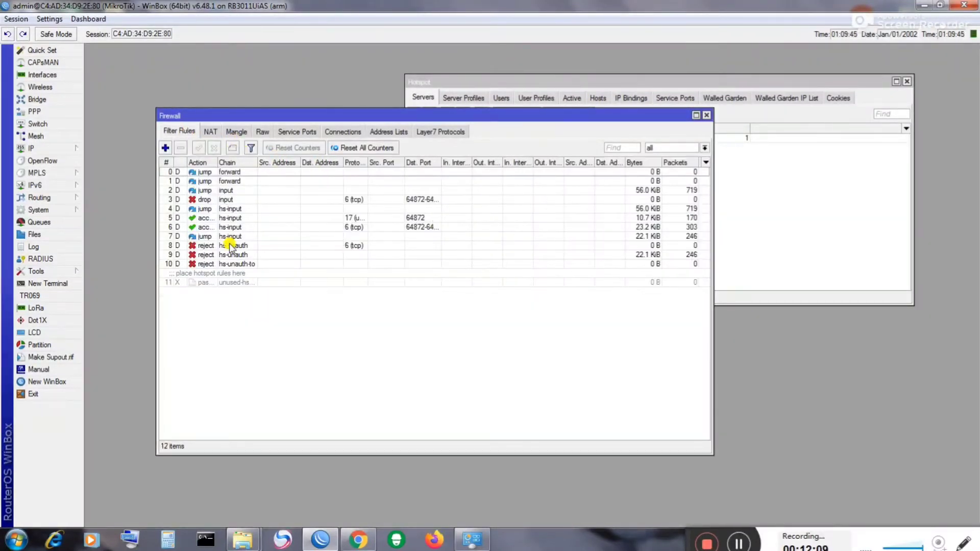
left_click(211, 132)
left_click(237, 133)
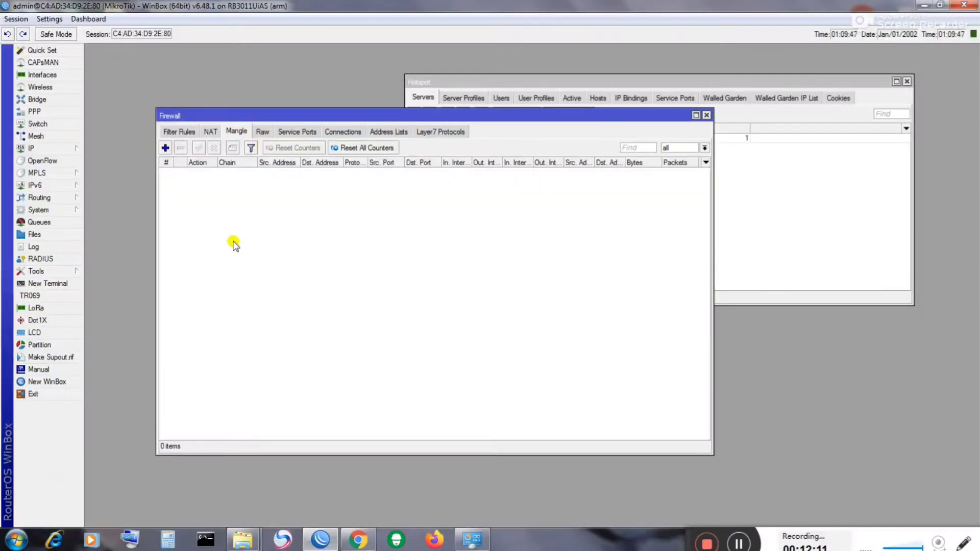
left_click(176, 132)
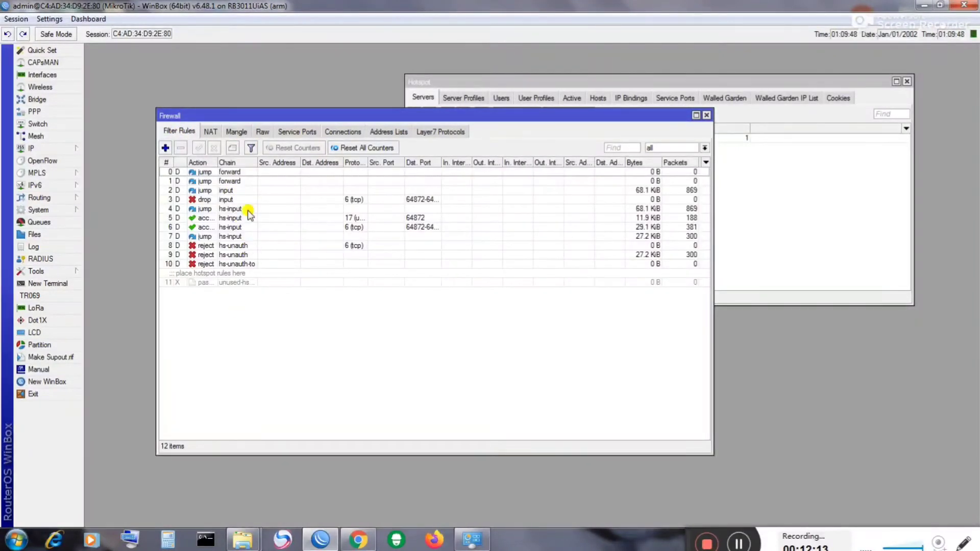
left_click(212, 132)
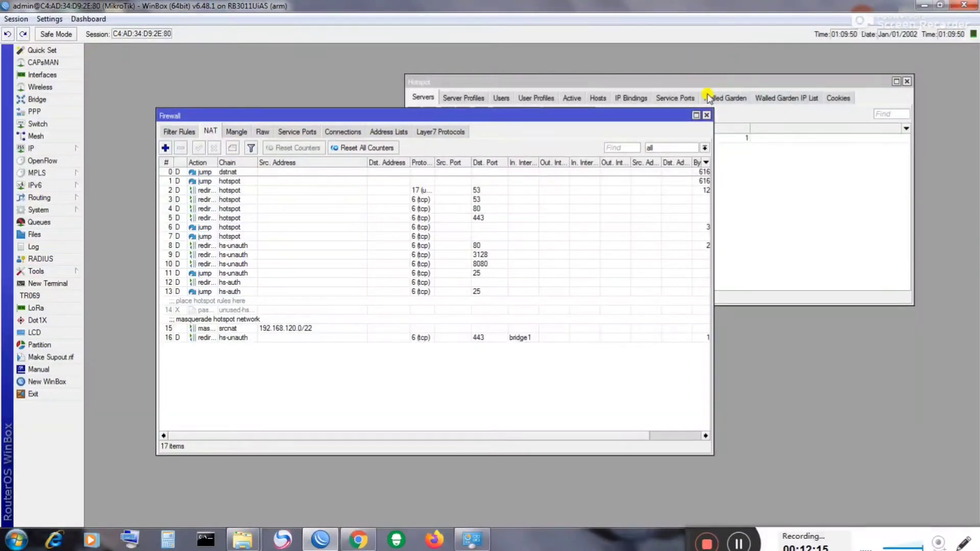
left_click(707, 115)
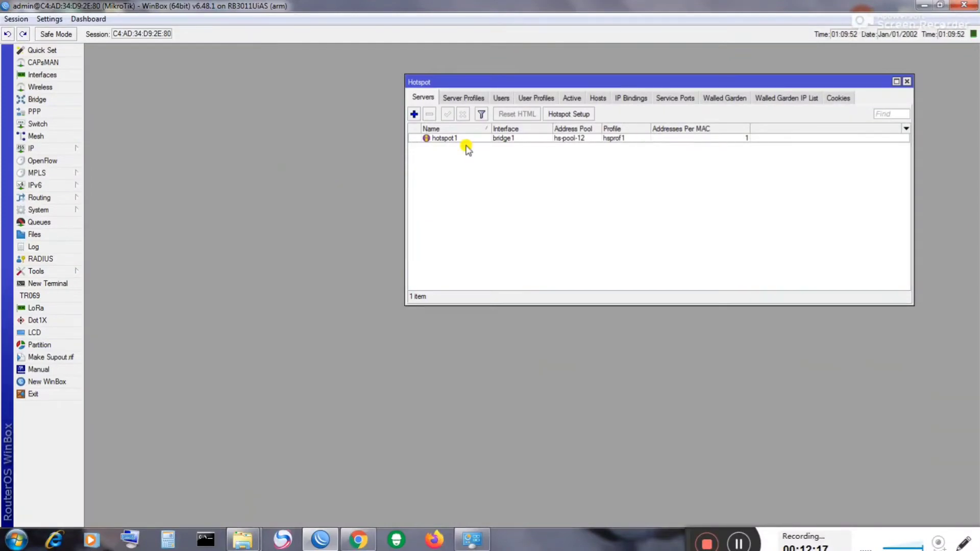
Step: Create user profile 25Mbps with rate limit 10M/25M and transparent proxy enabled
left_click_drag(484, 83, 343, 94)
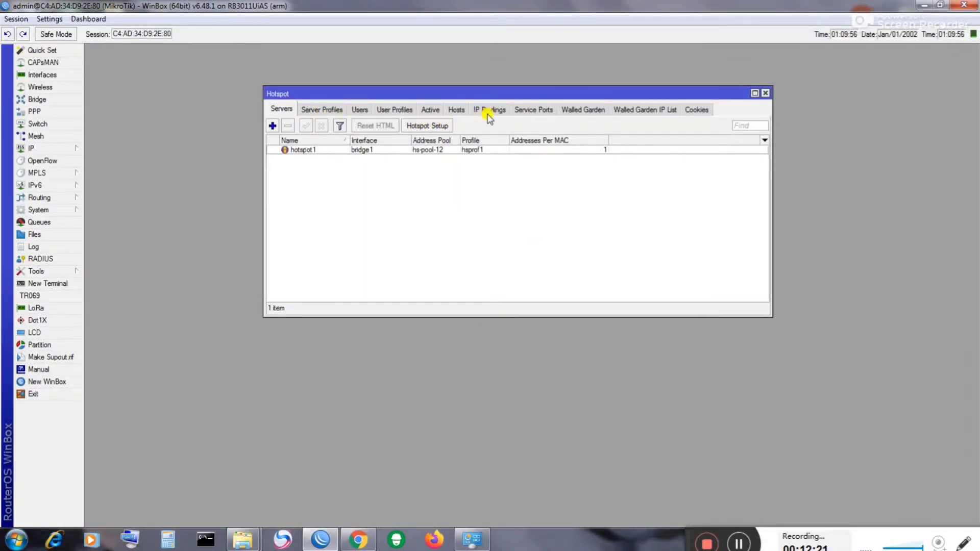
left_click(395, 113)
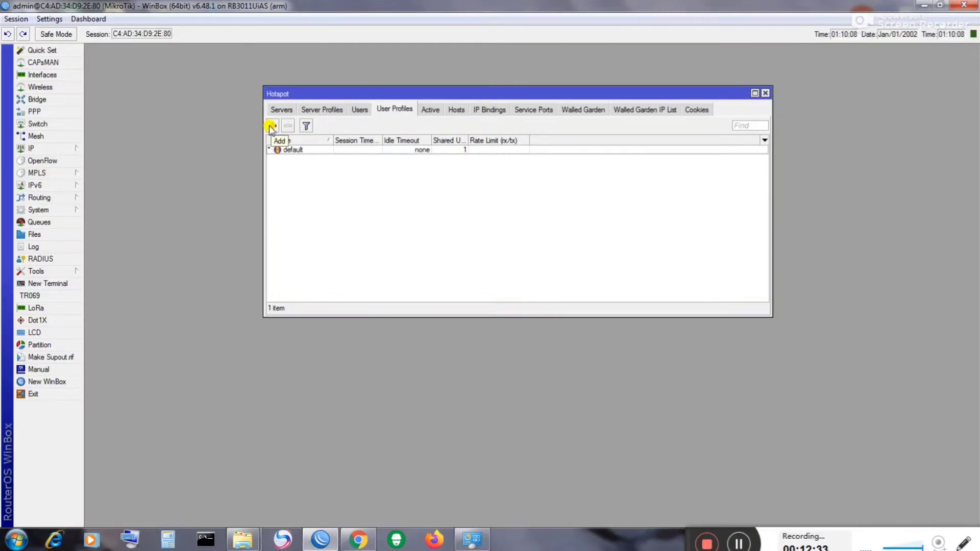
left_click(271, 126)
left_click_drag(305, 211, 399, 77)
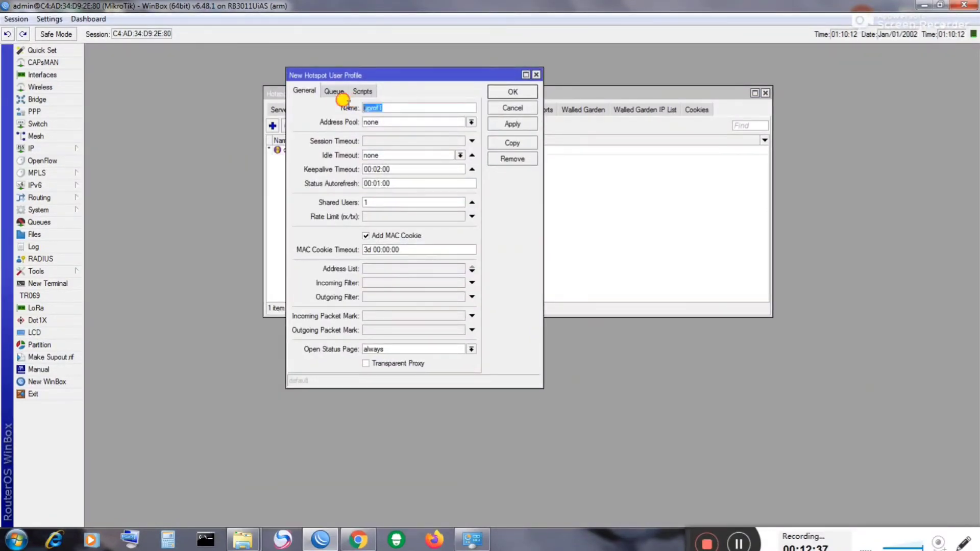
type("25Mbps")
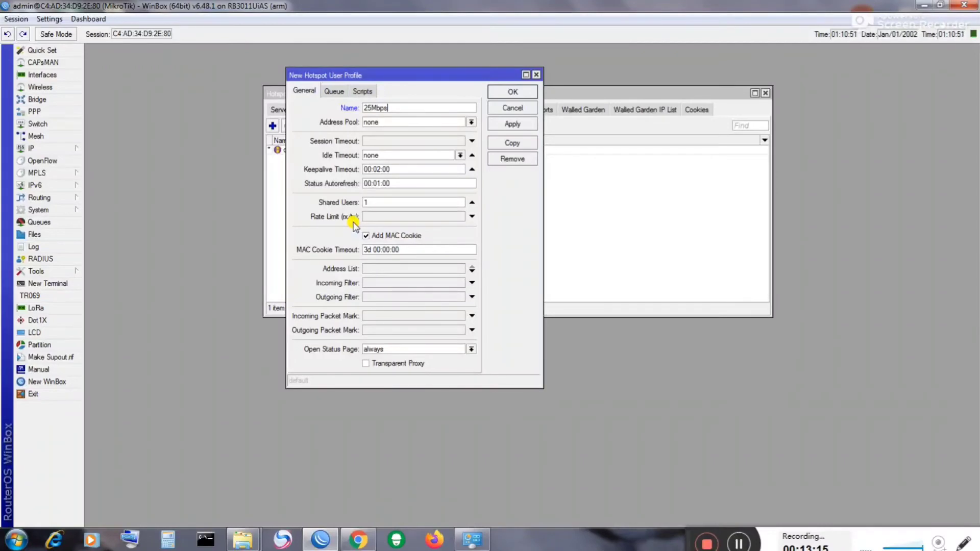
left_click(382, 217)
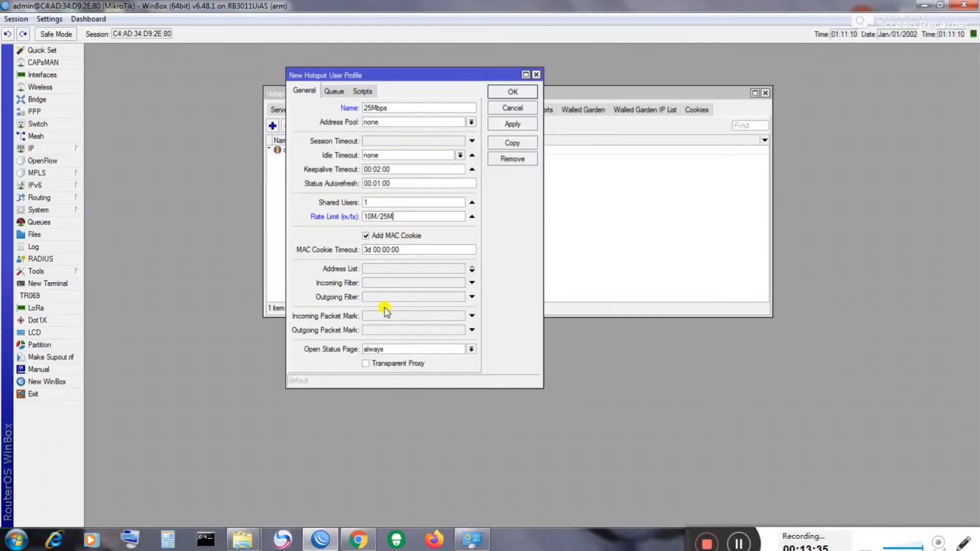
left_click(367, 364)
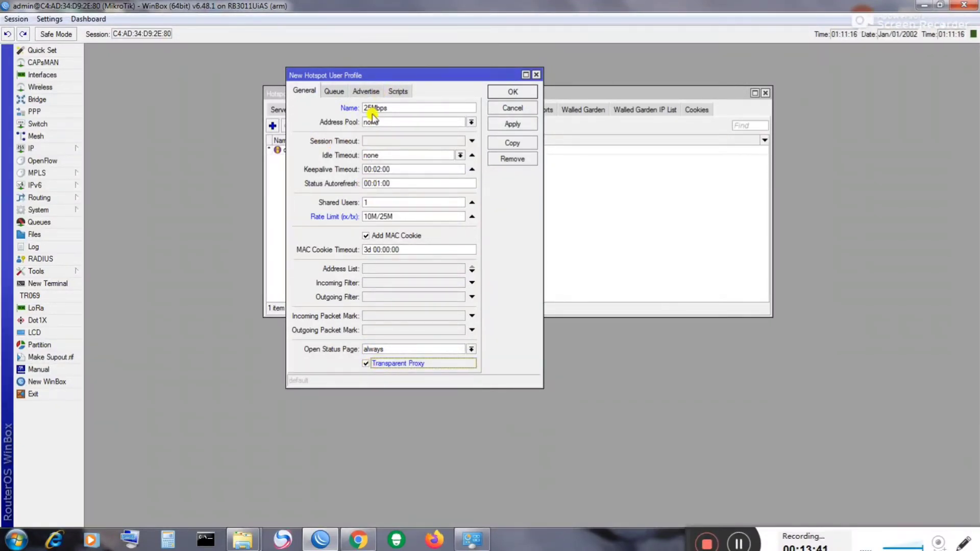
left_click(513, 125)
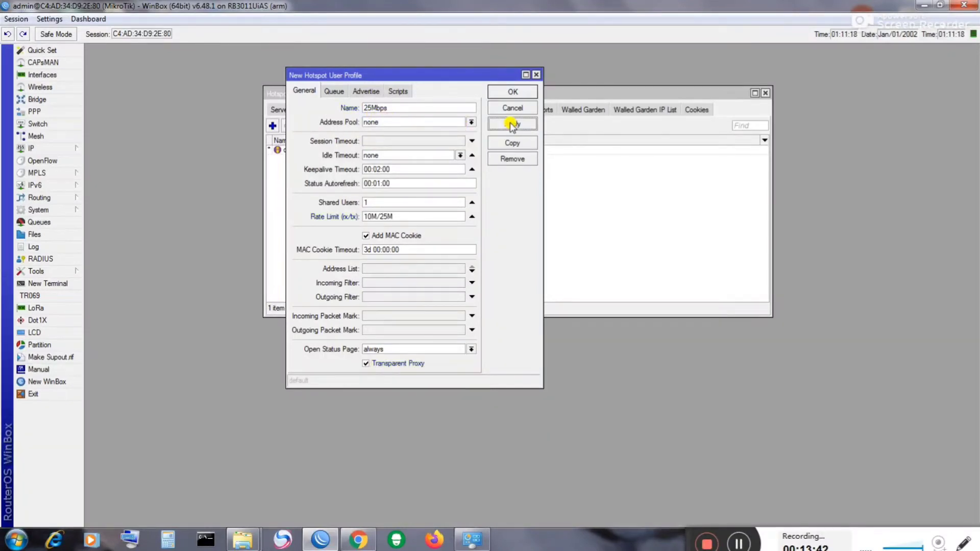
left_click(507, 93)
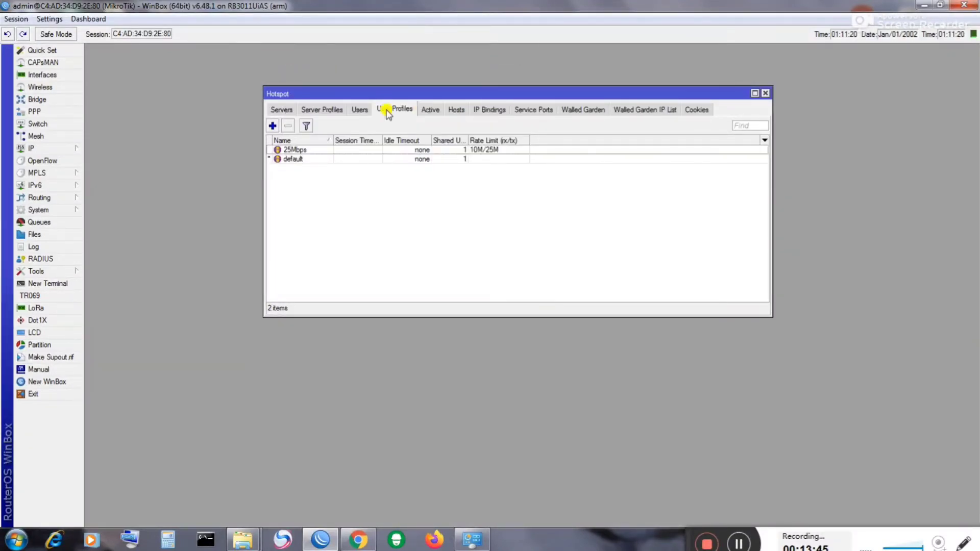
Step: Create a hotspot user with a password and the 25Mbps profile, then close the Hotspot window
left_click(360, 109)
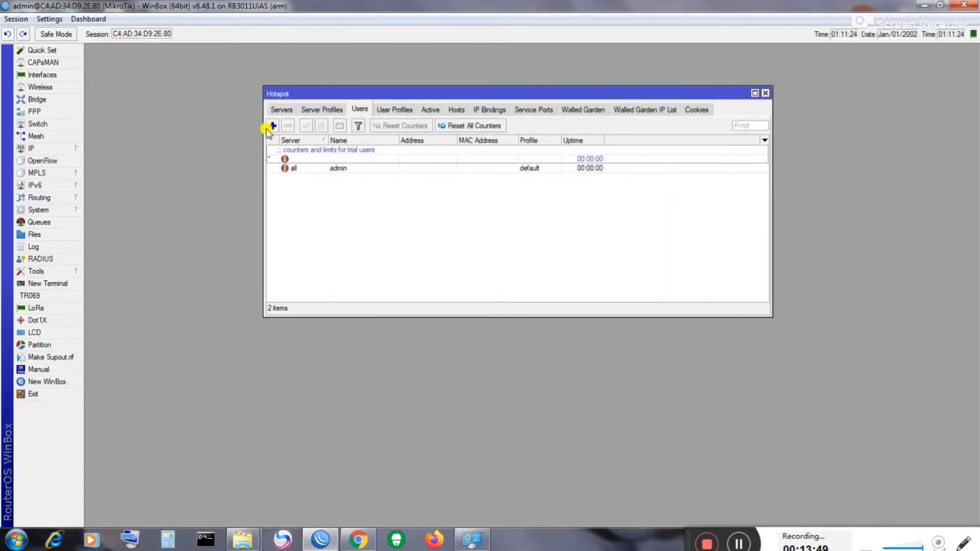
left_click(272, 126)
left_click(301, 238)
double_click(301, 238)
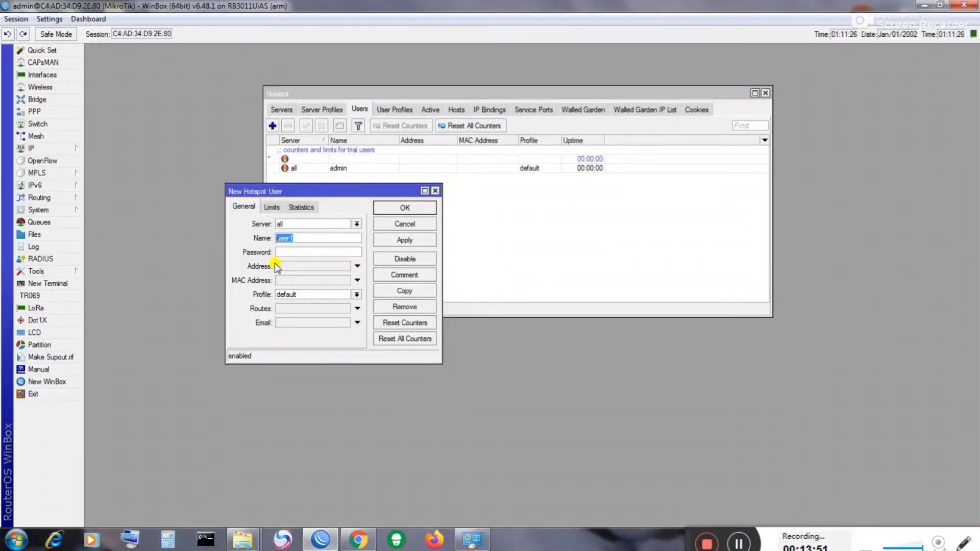
type("123")
left_click(290, 251)
left_click(311, 295)
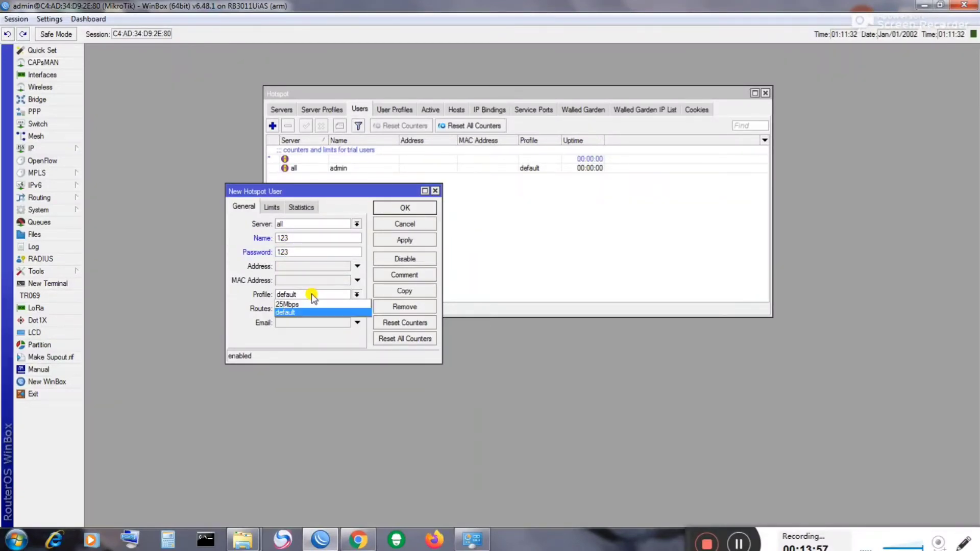
left_click(284, 304)
left_click(386, 241)
left_click(406, 210)
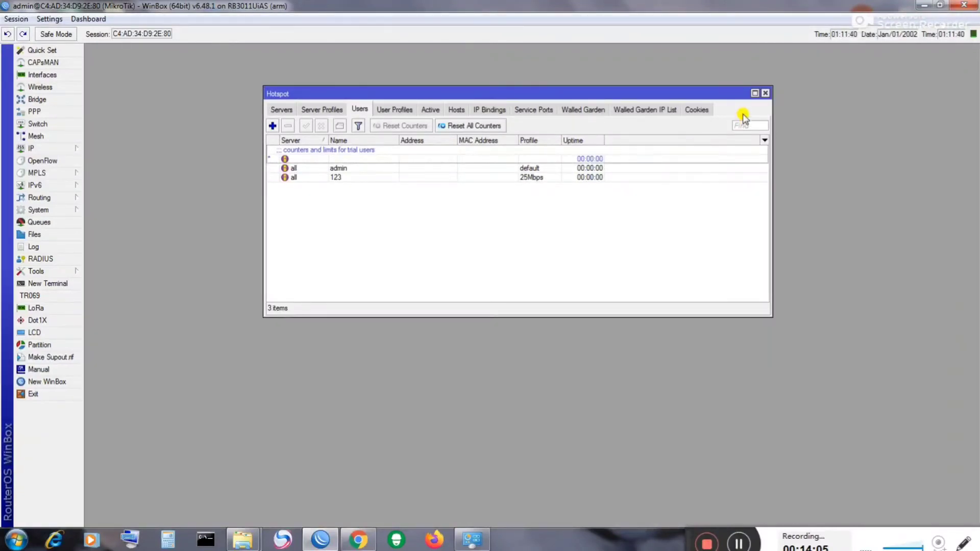
left_click(764, 94)
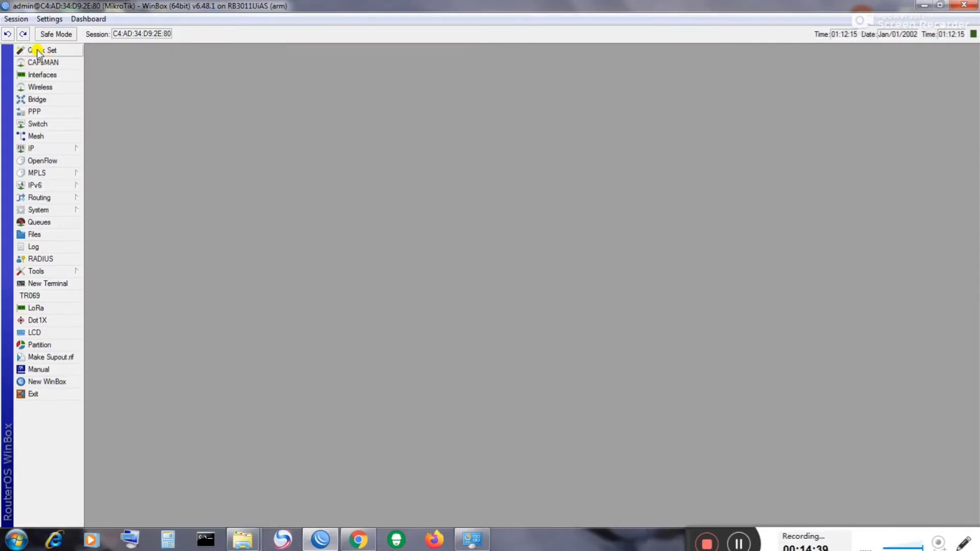
Step: Switch Quick Set's internet to PPPoE with the provider credentials, connecting as 192.168.100.254
left_click(46, 51)
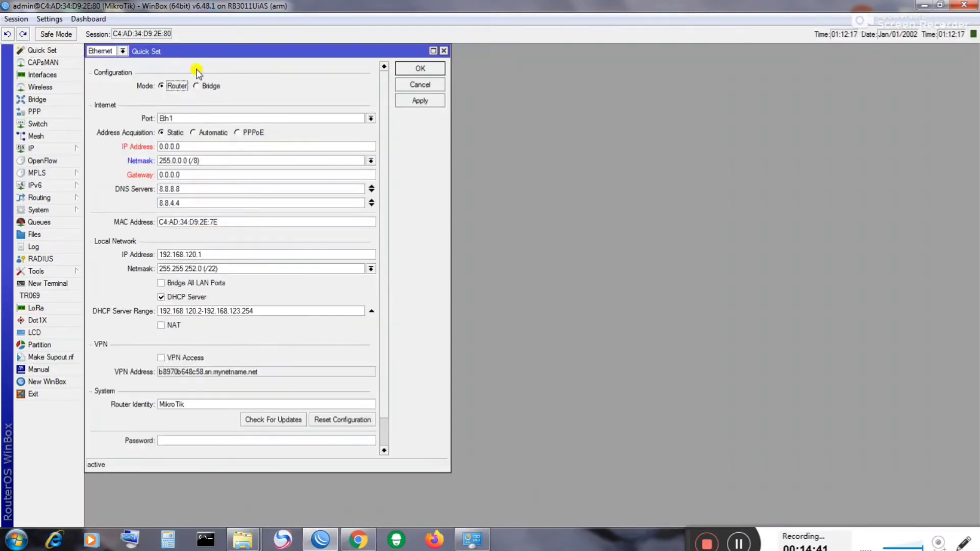
left_click_drag(201, 48, 334, 50)
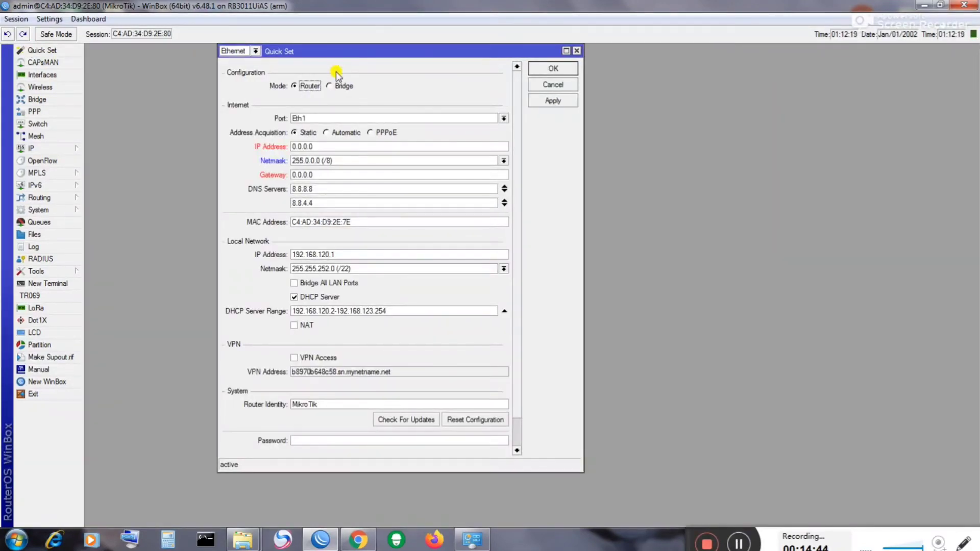
left_click(327, 133)
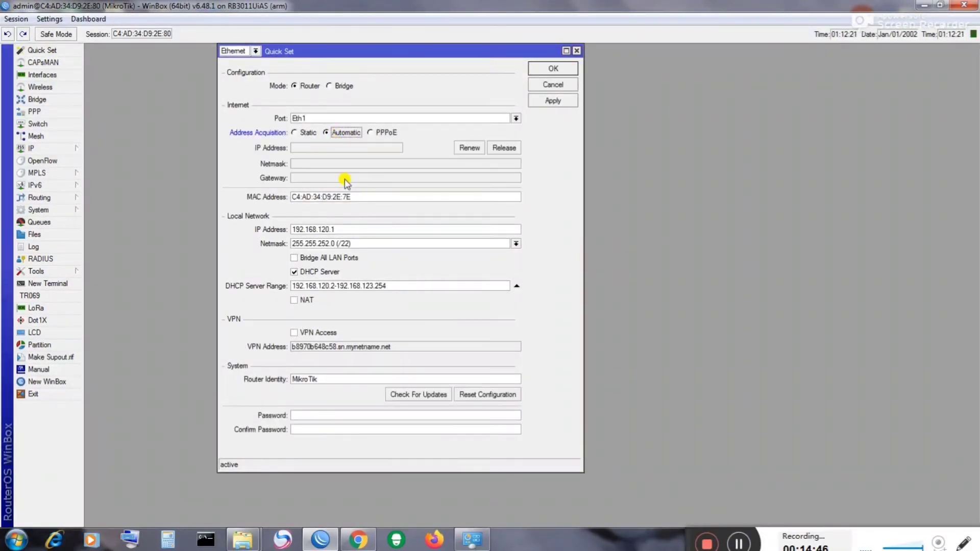
left_click(372, 133)
left_click(368, 147)
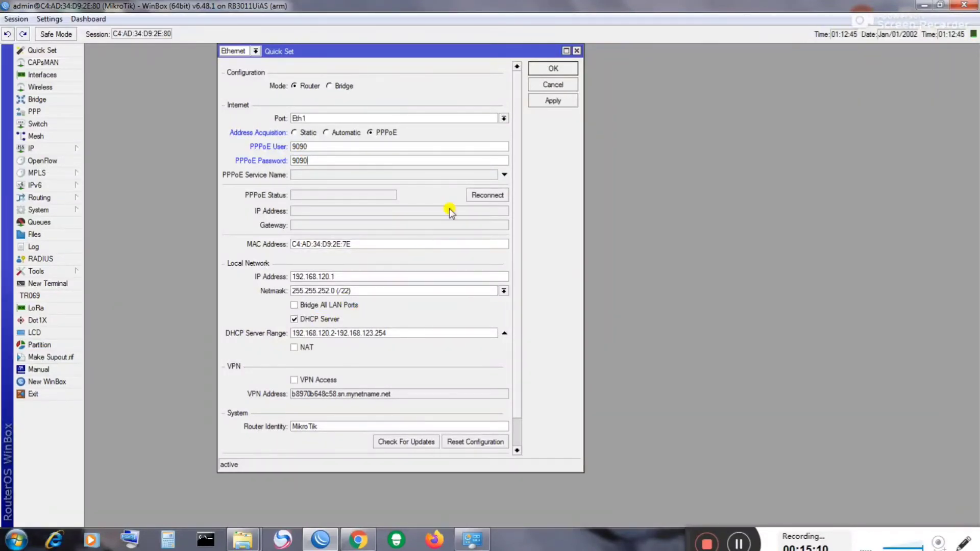
left_click(544, 101)
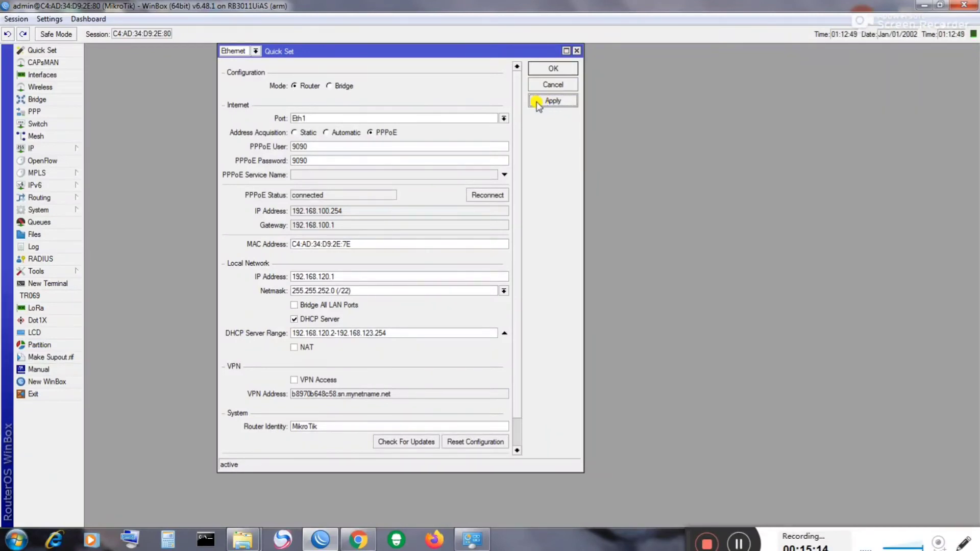
left_click_drag(335, 194, 287, 195)
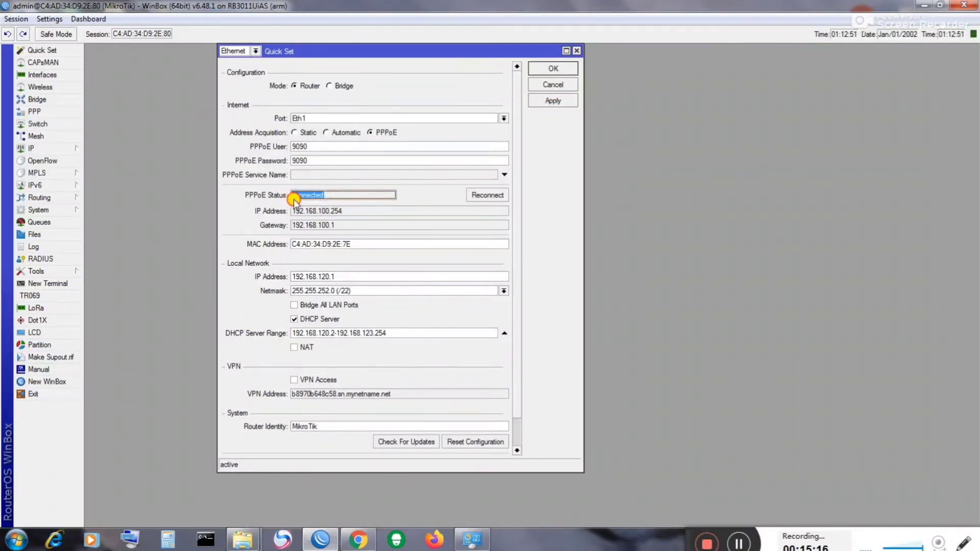
left_click(546, 69)
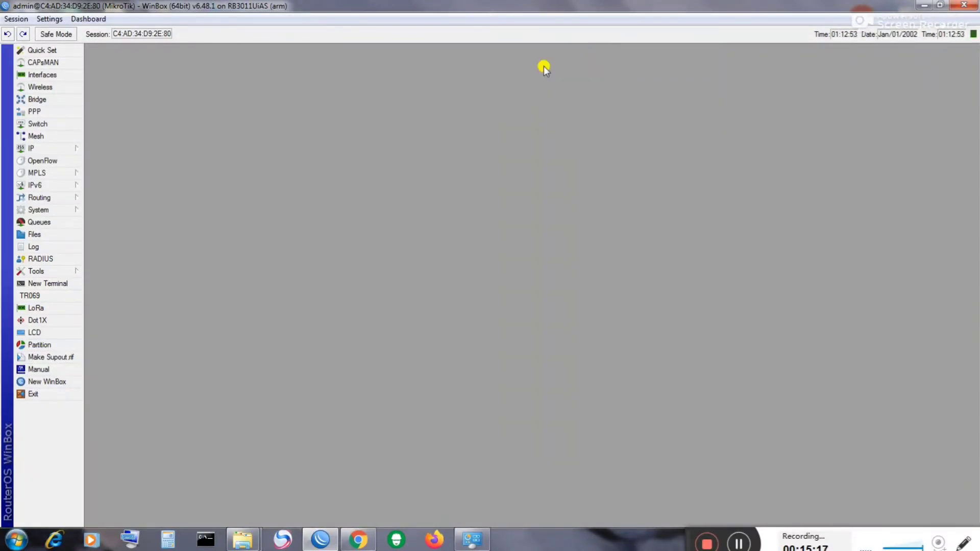
Step: Ping goole.com from a new terminal, getting ~120 ms replies, then switch to Chrome
left_click(48, 283)
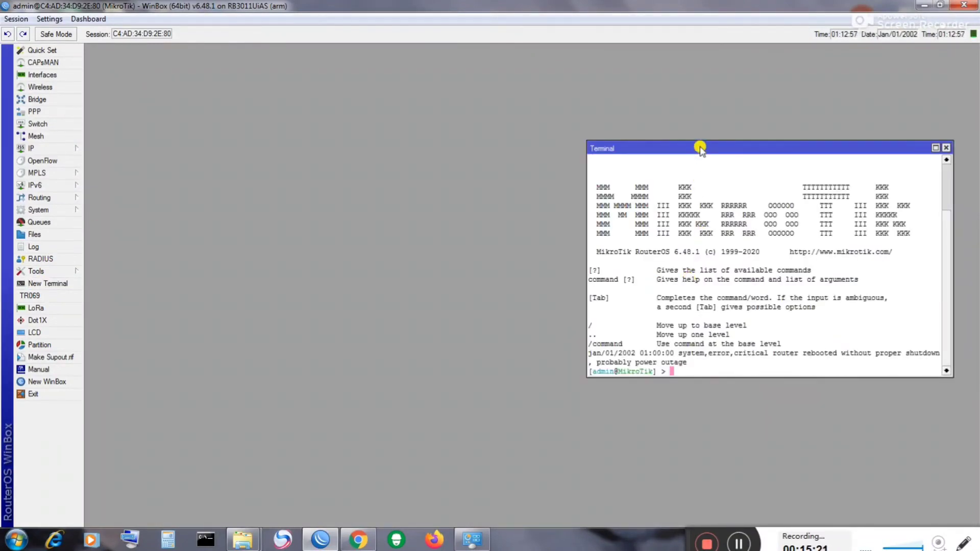
left_click_drag(700, 147, 354, 99)
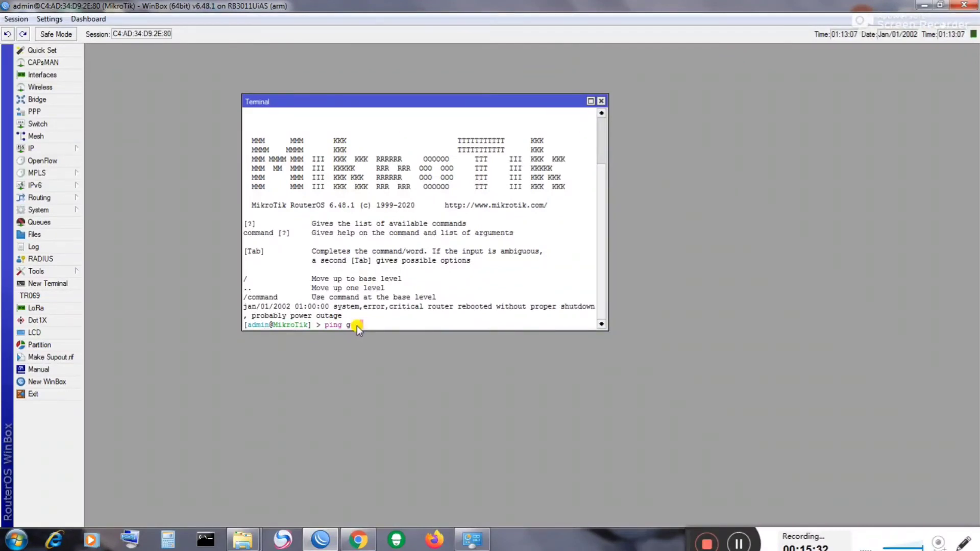
type("oole.com")
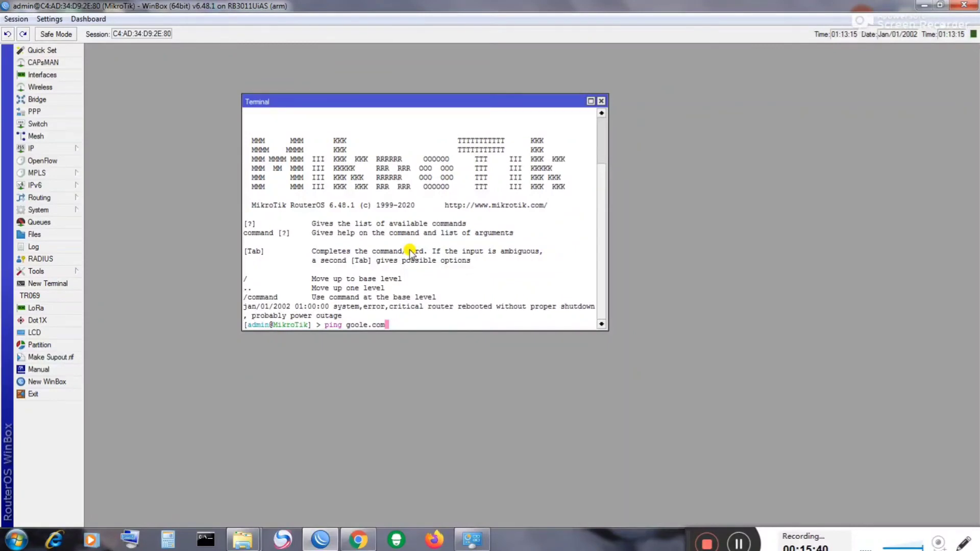
key("Return")
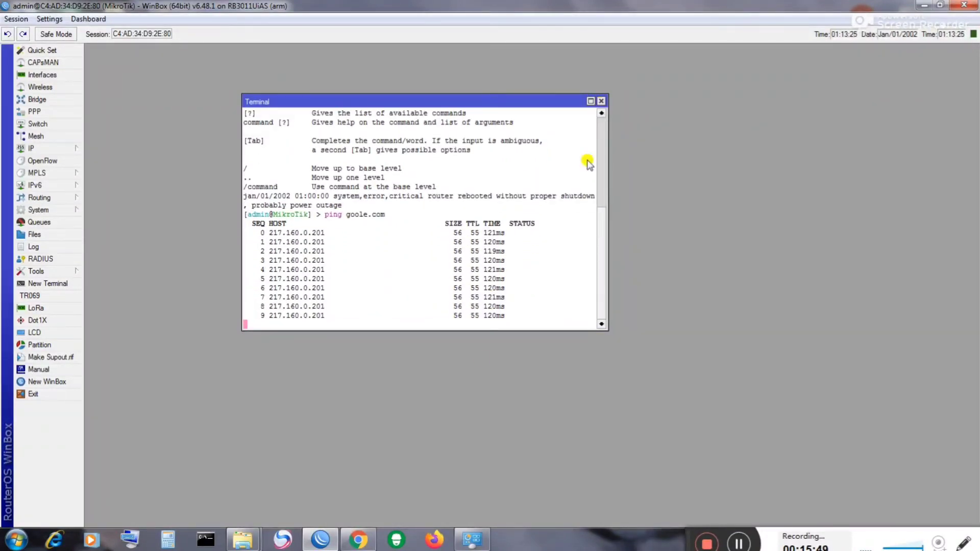
left_click(369, 544)
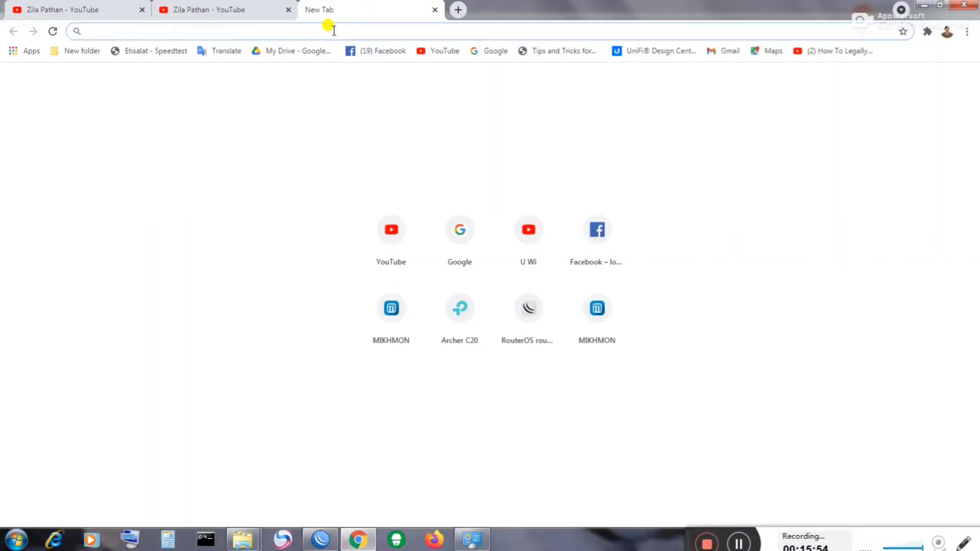
Step: Open zila.net and log in to the hotspot as the new user, dismissing the password warning
type("zila")
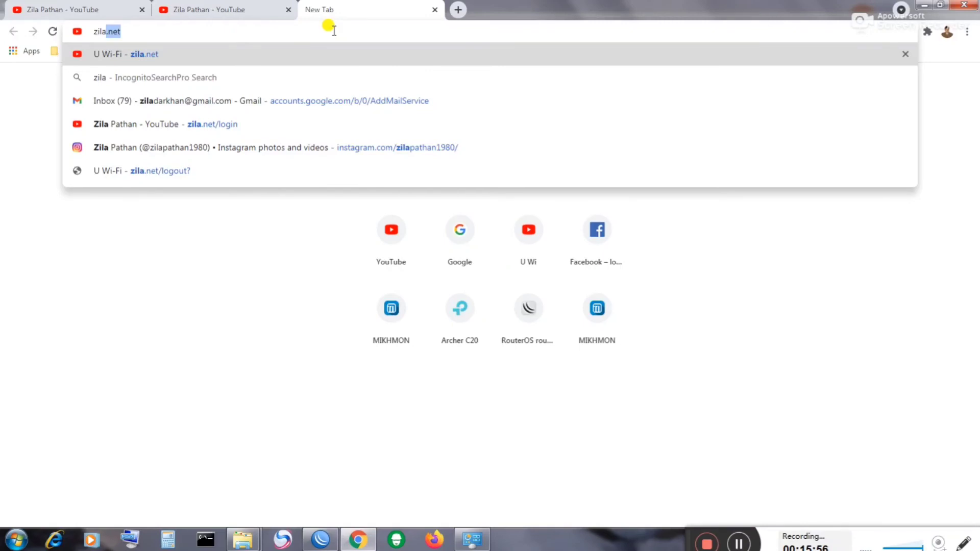
type(".net")
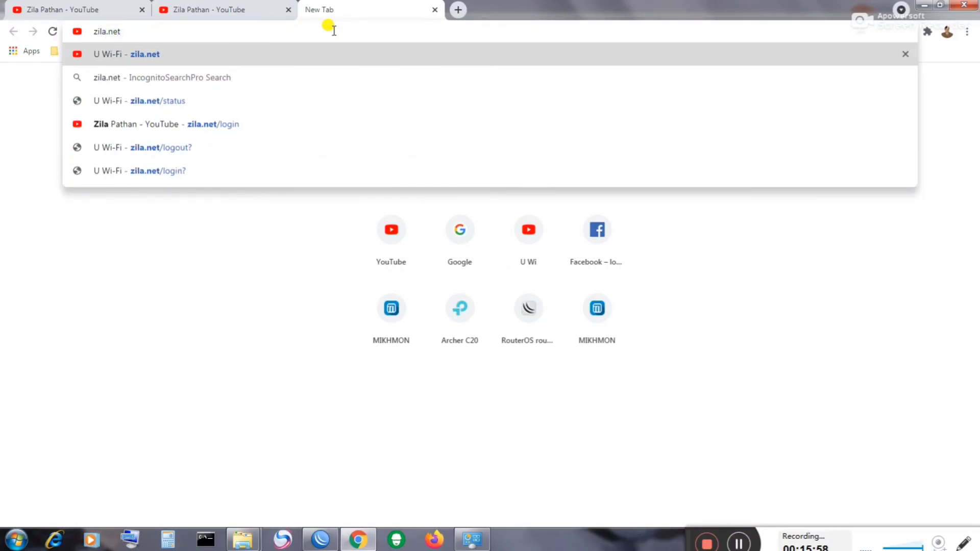
key("Return")
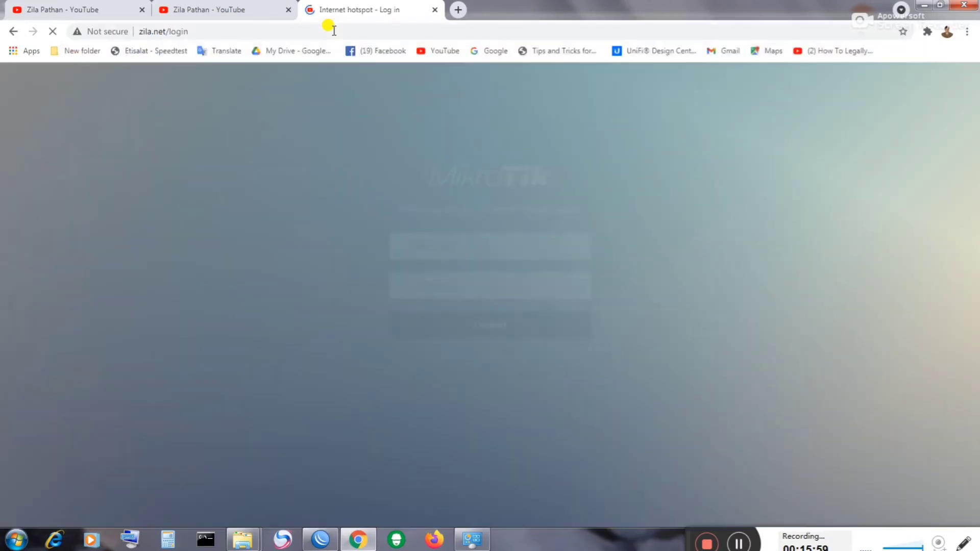
left_click(441, 251)
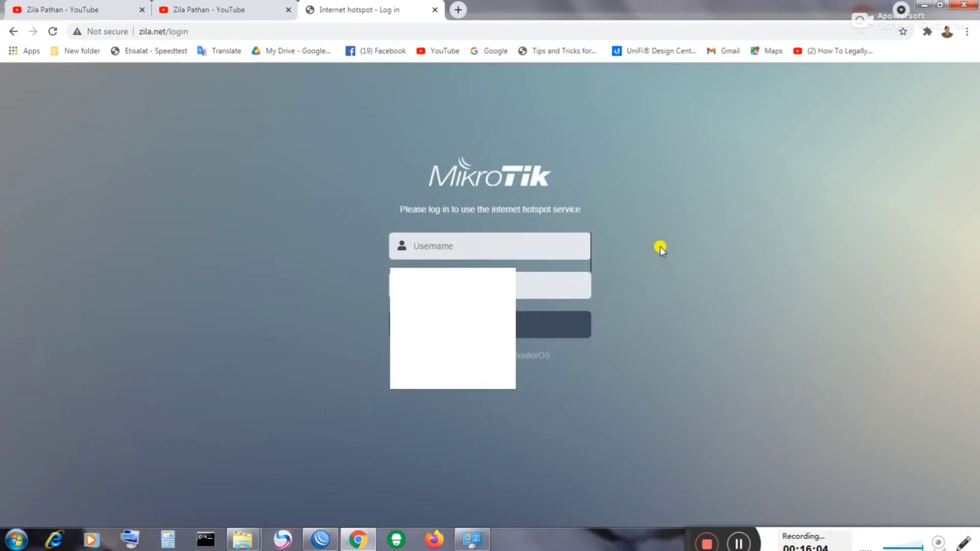
left_click(506, 238)
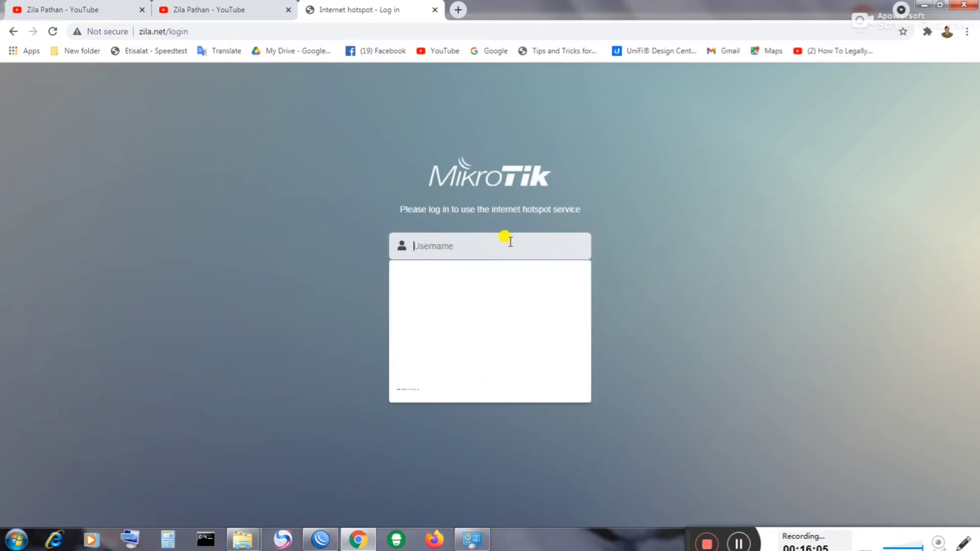
type("12")
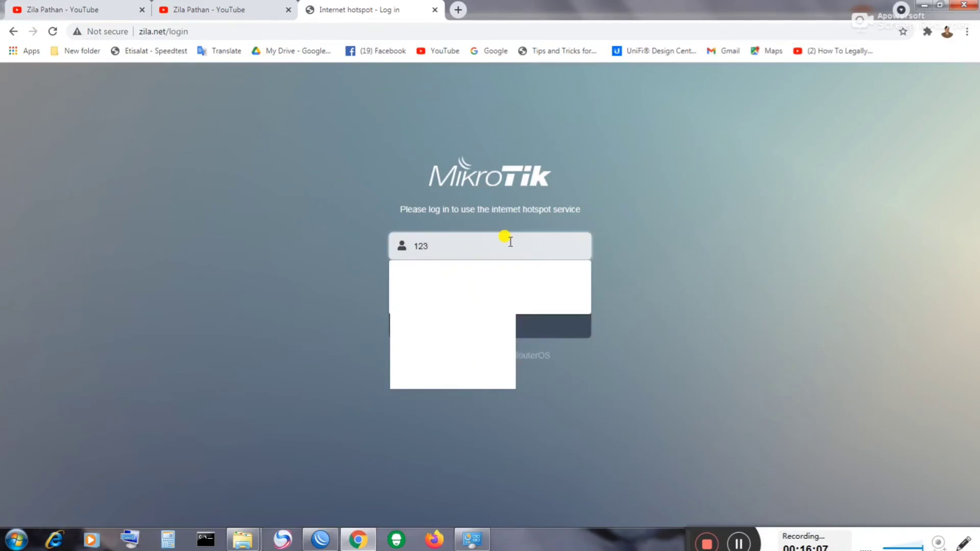
type("3")
key("Tab")
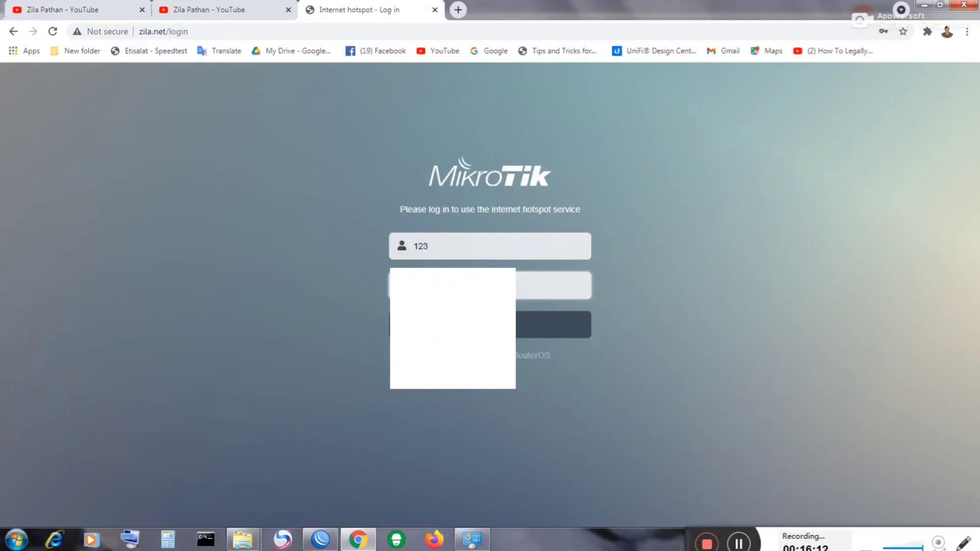
left_click(487, 326)
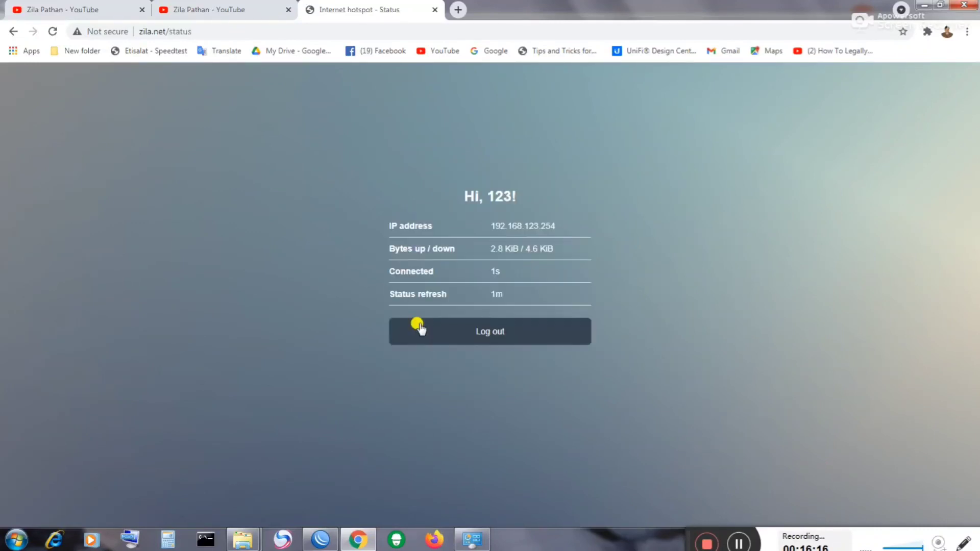
left_click(615, 195)
Step: Load YouTube in a new tab, search 'z' and open the suggested channel's page
left_click(461, 11)
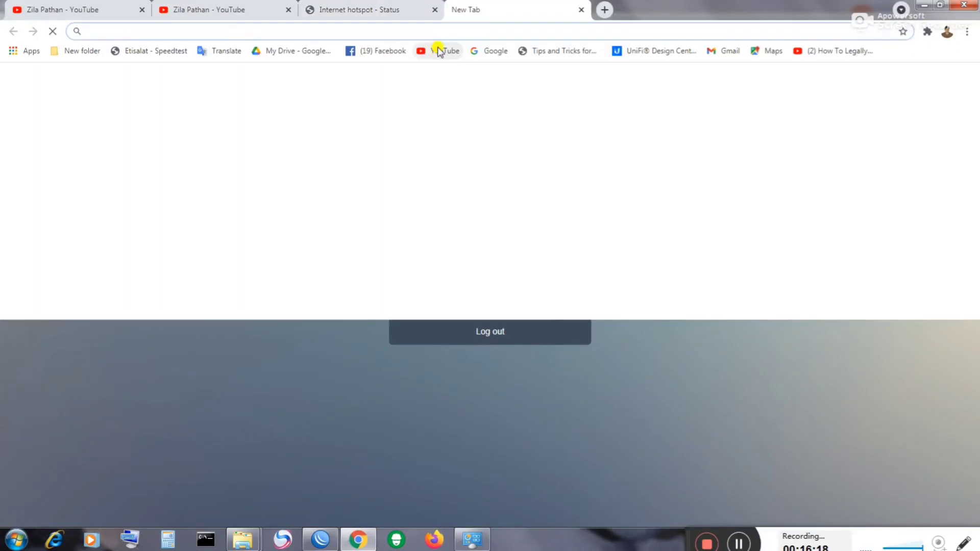
left_click(437, 49)
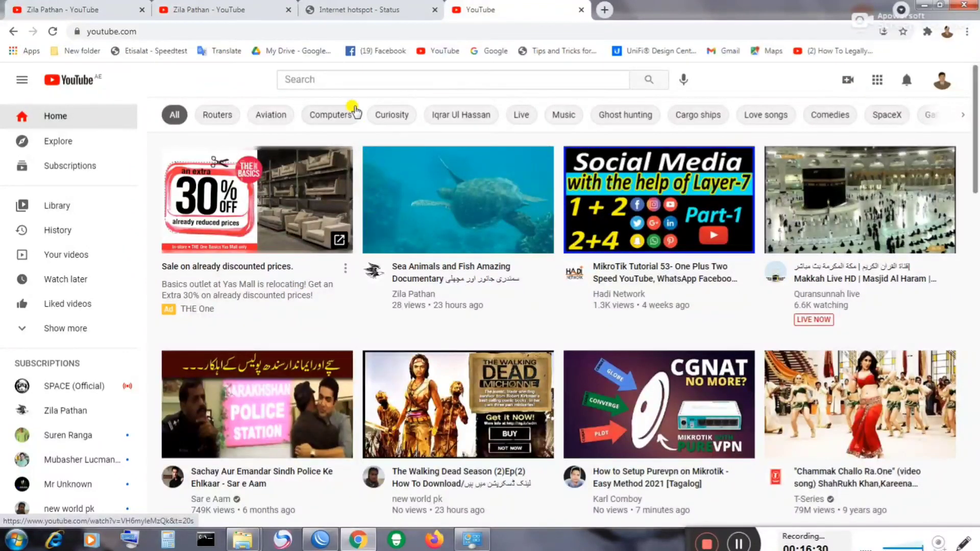
left_click(339, 76)
type("zil")
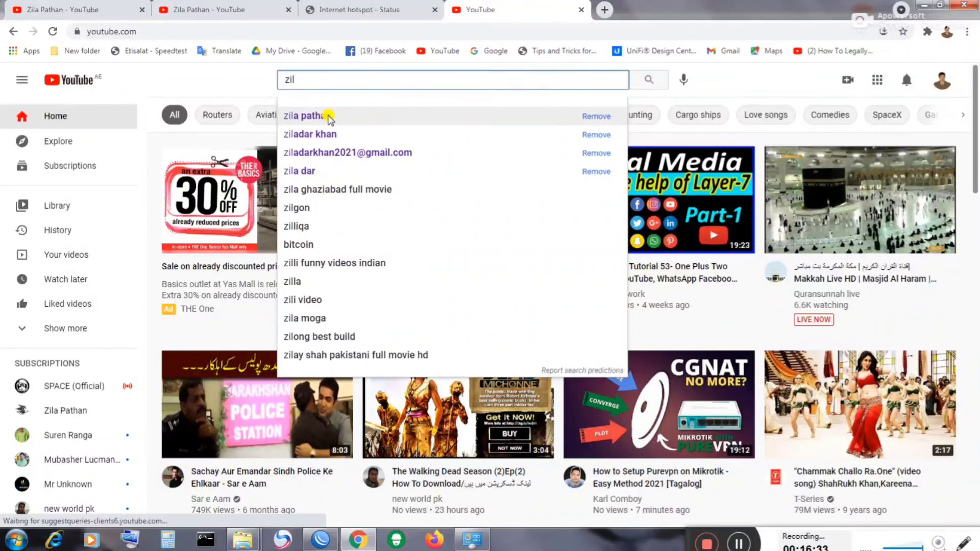
left_click(324, 115)
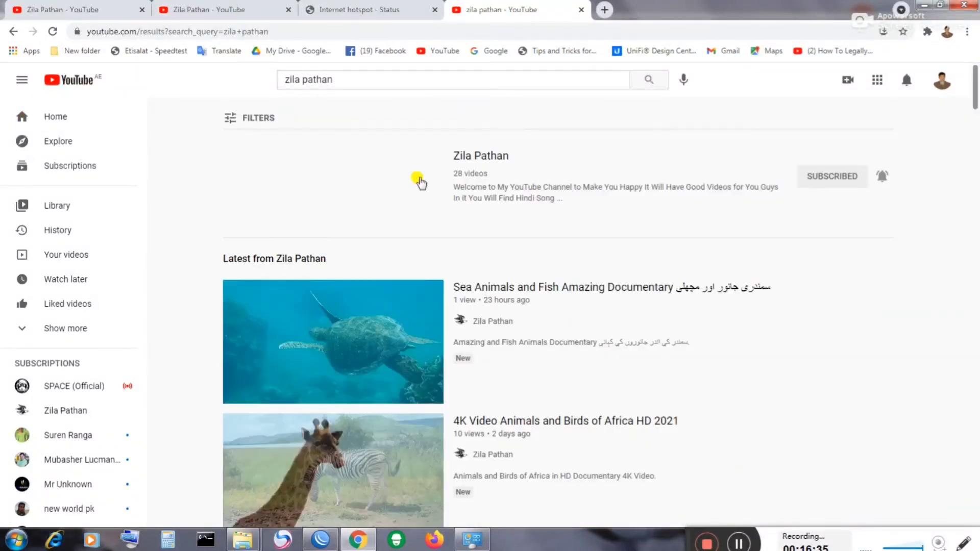
left_click(464, 158)
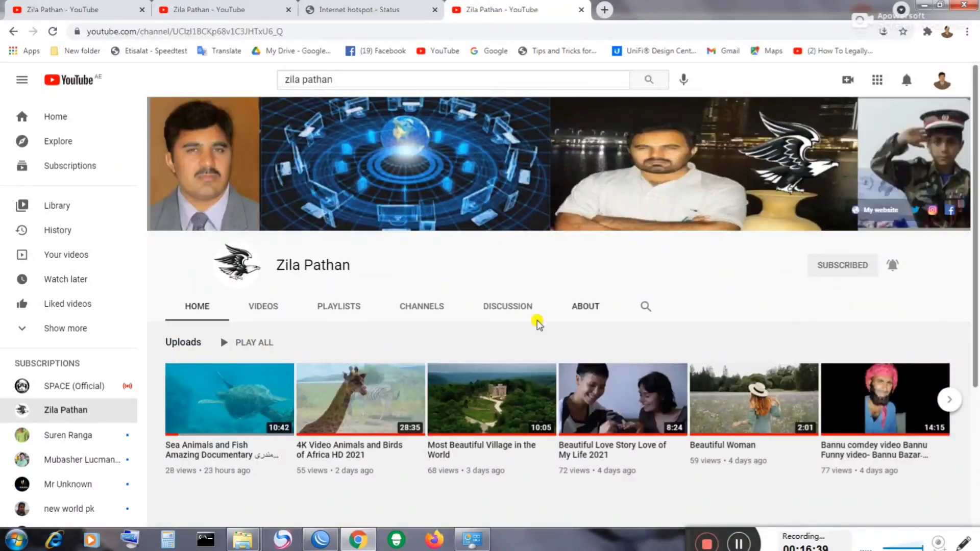
Step: Unsubscribe from the channel, subscribe again, and set its notification bell to All
left_click(825, 265)
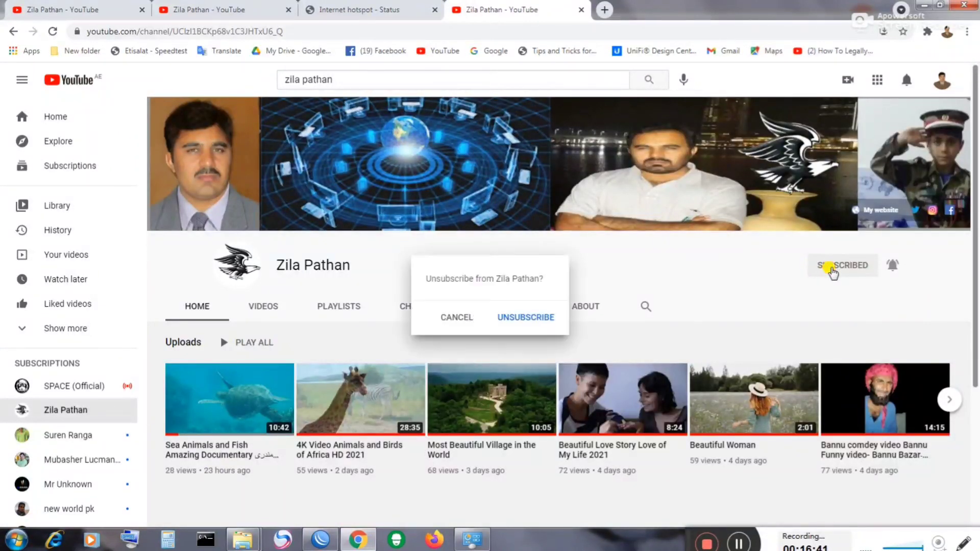
left_click(524, 316)
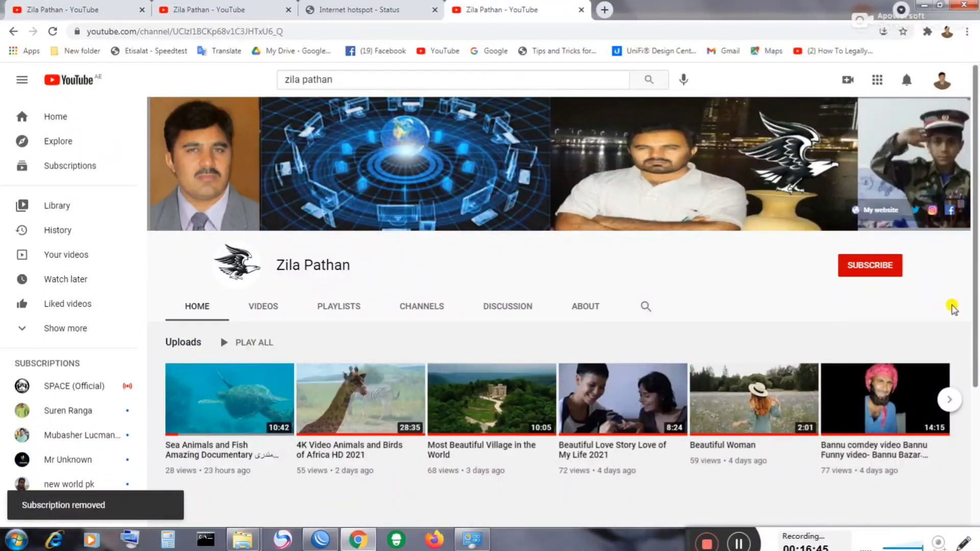
left_click(860, 270)
left_click(894, 267)
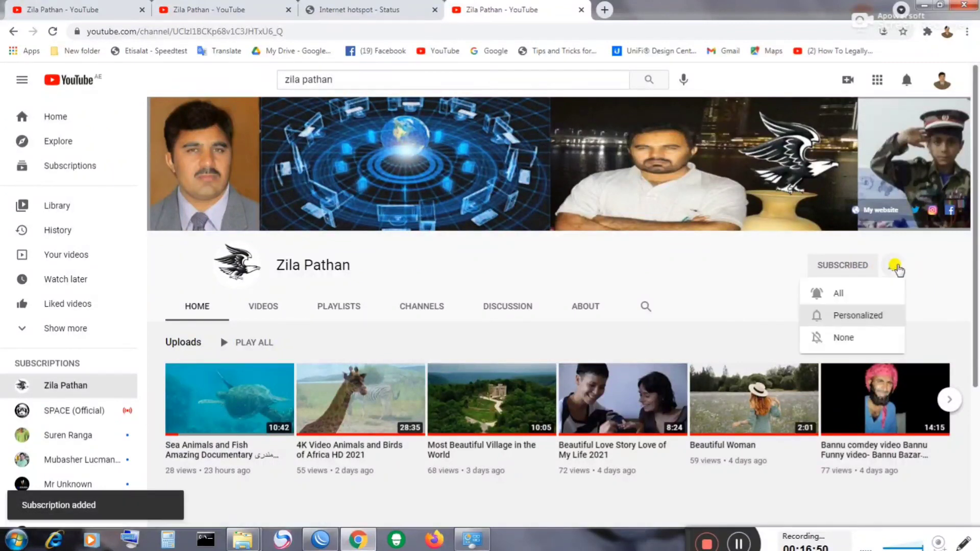
left_click(838, 293)
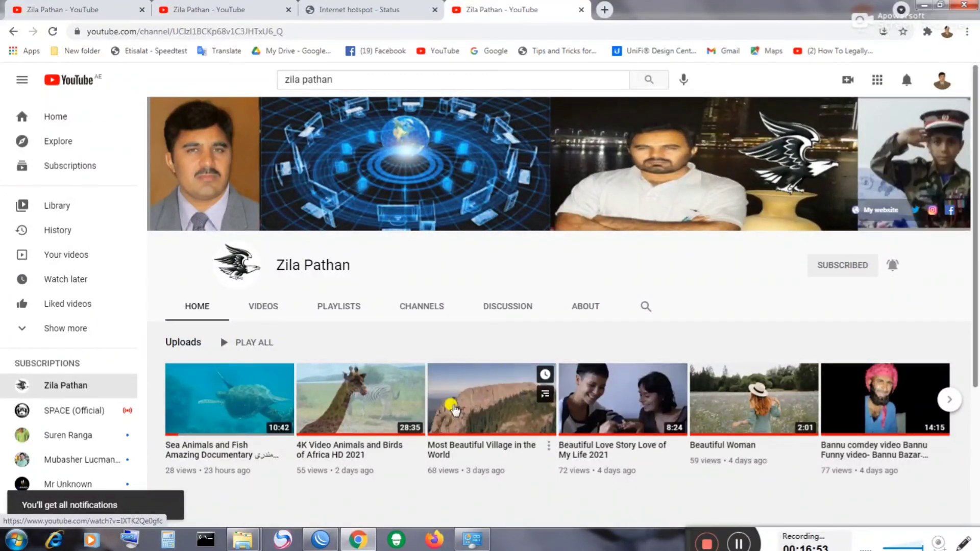
Step: Play the Sea Animals and Fish video, then return to the channel page and highlight its name
scroll(454, 408, "down", 2)
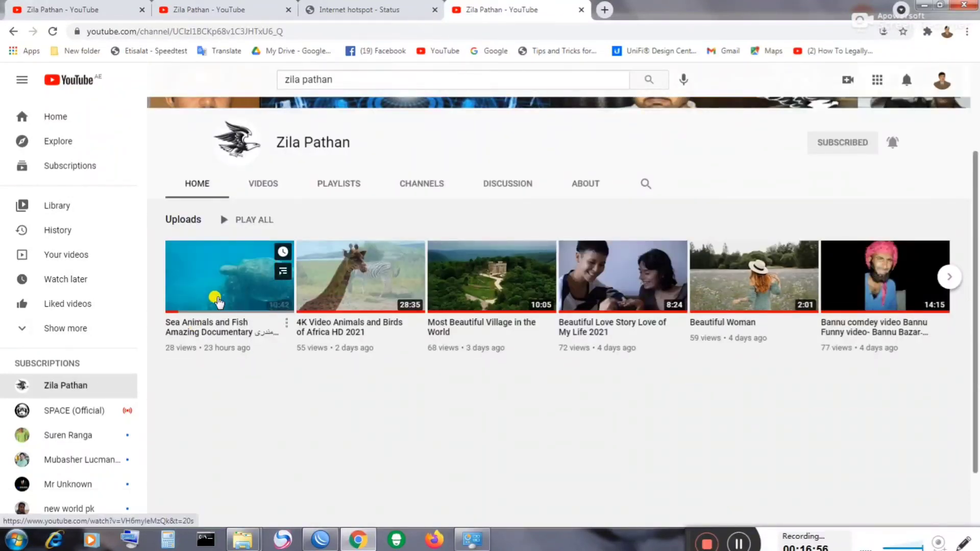
left_click(217, 301)
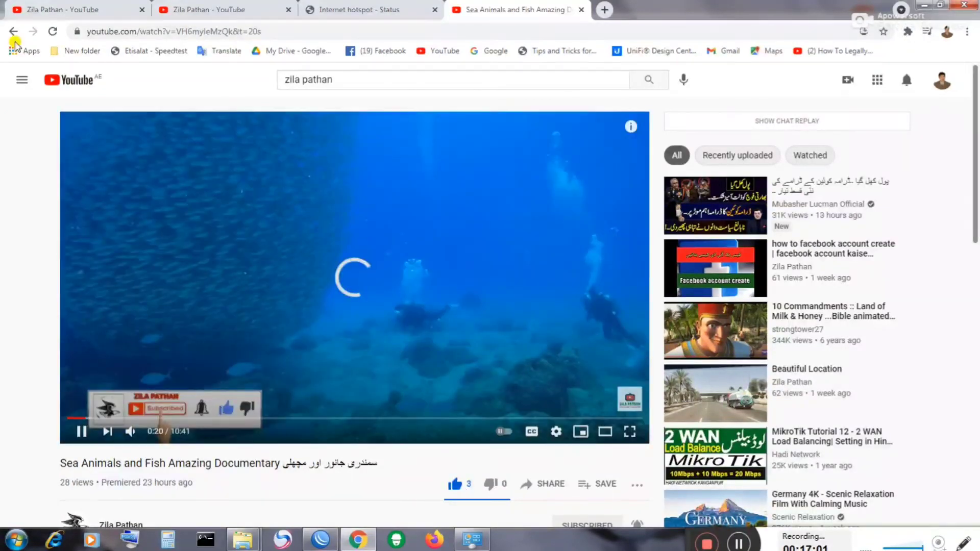
left_click(13, 35)
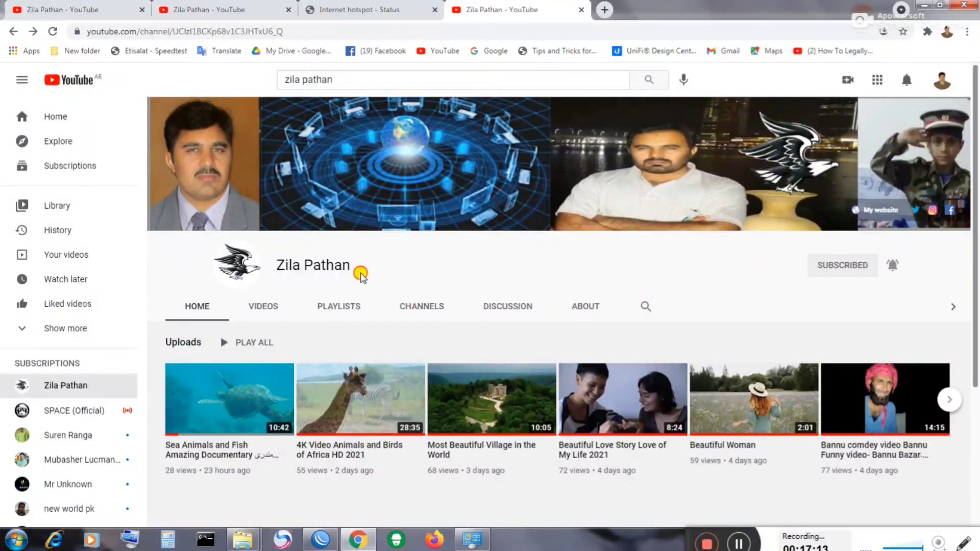
left_click_drag(361, 275, 277, 265)
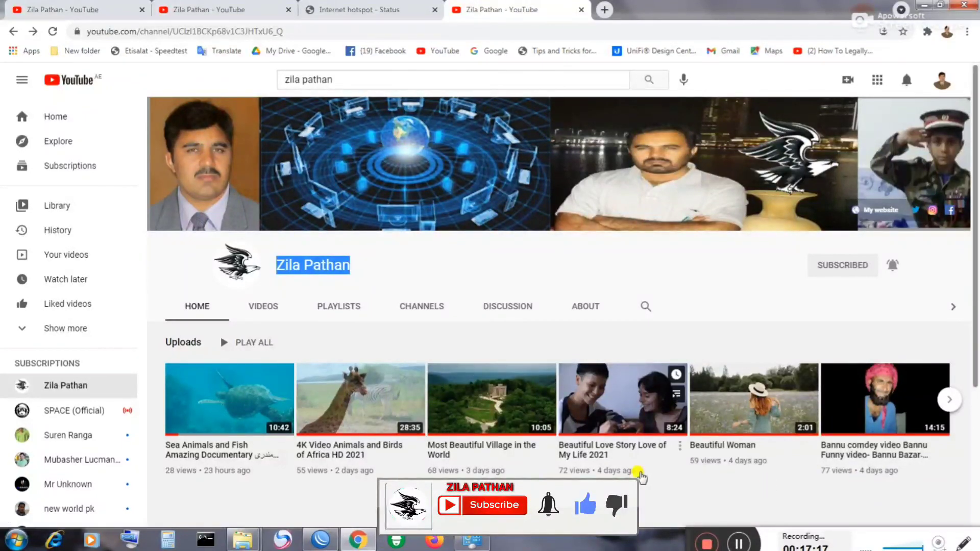
scroll(784, 419, "down", 4)
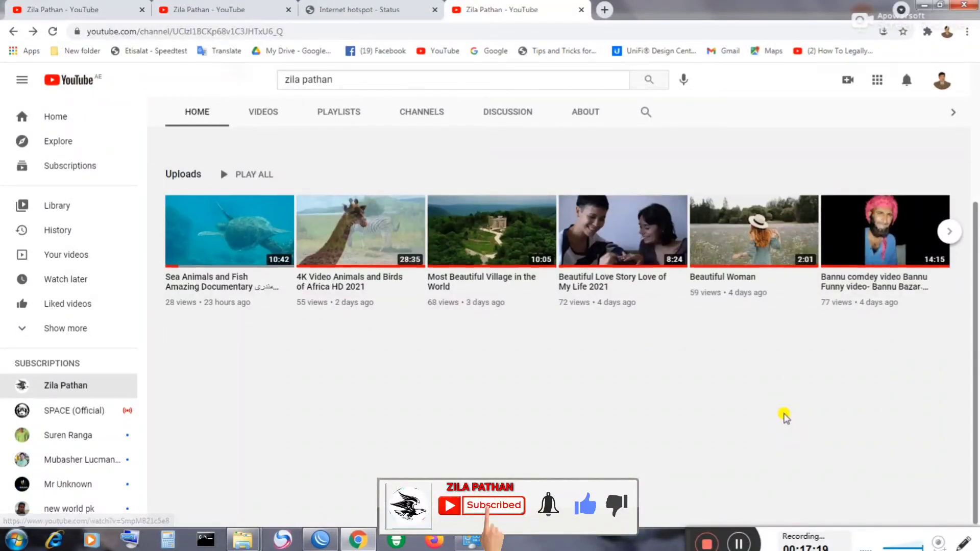
scroll(785, 417, "up", 4)
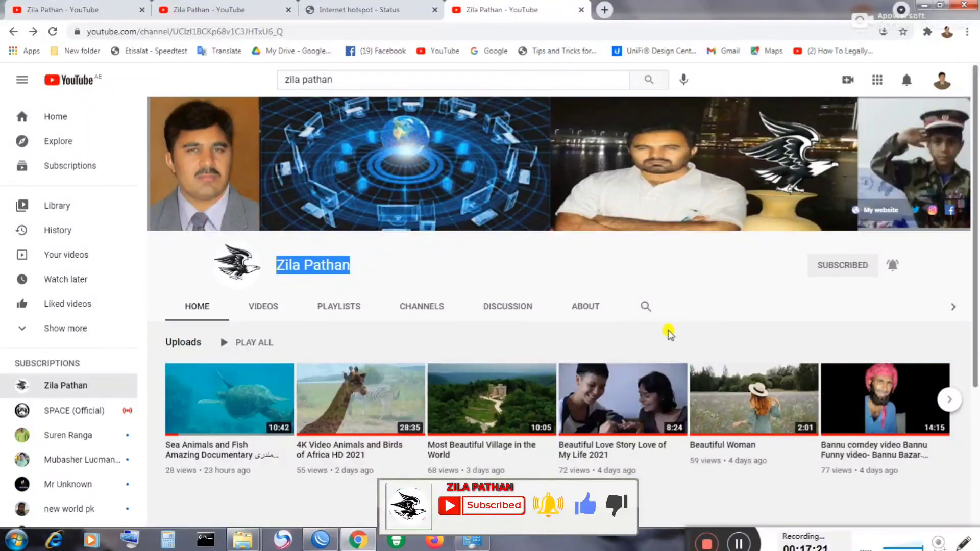